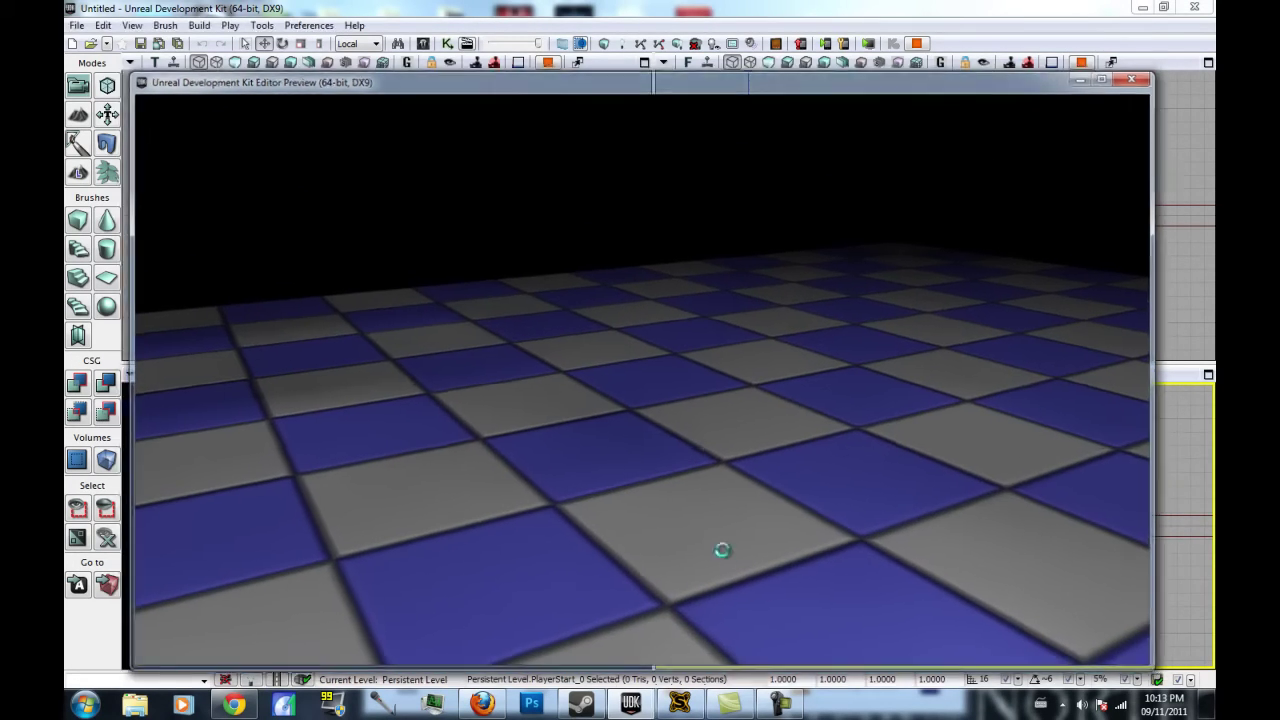
End the play preview and back the perspective view away so the whole floor is in frame
{"action": "key", "text": "Escape"}
{"action": "mouse_move", "coordinate": [437, 530]}
{"action": "right_mouse_down"}
{"action": "mouse_move", "coordinate": [421, 515]}
{"action": "mouse_move", "coordinate": [423, 486]}
{"action": "mouse_move", "coordinate": [420, 517]}
{"action": "mouse_move", "coordinate": [414, 506]}
{"action": "mouse_move", "coordinate": [388, 520]}
{"action": "mouse_move", "coordinate": [428, 516]}
{"action": "right_mouse_up"}
{"action": "key", "text": "s"}
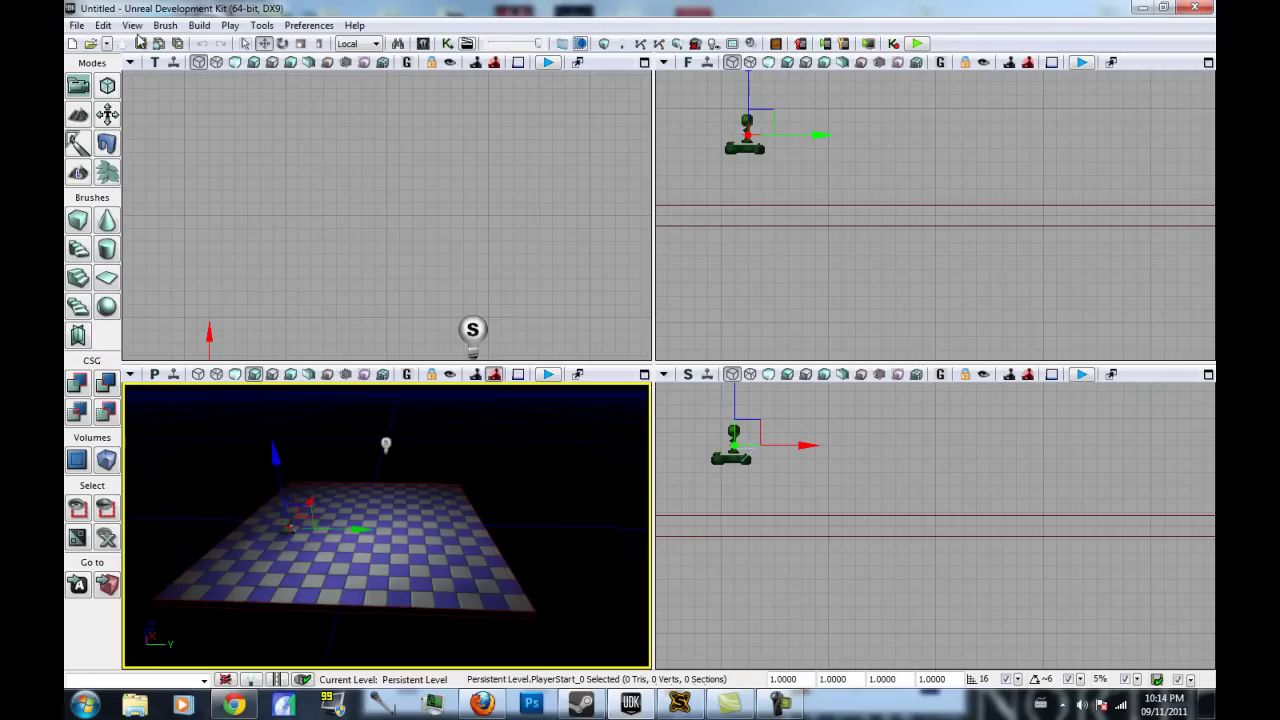
Reset the viewport layout to a 2x2 split and arrange the views as Top, Front, Perspective and Side
{"action": "left_click", "coordinate": [103, 25]}
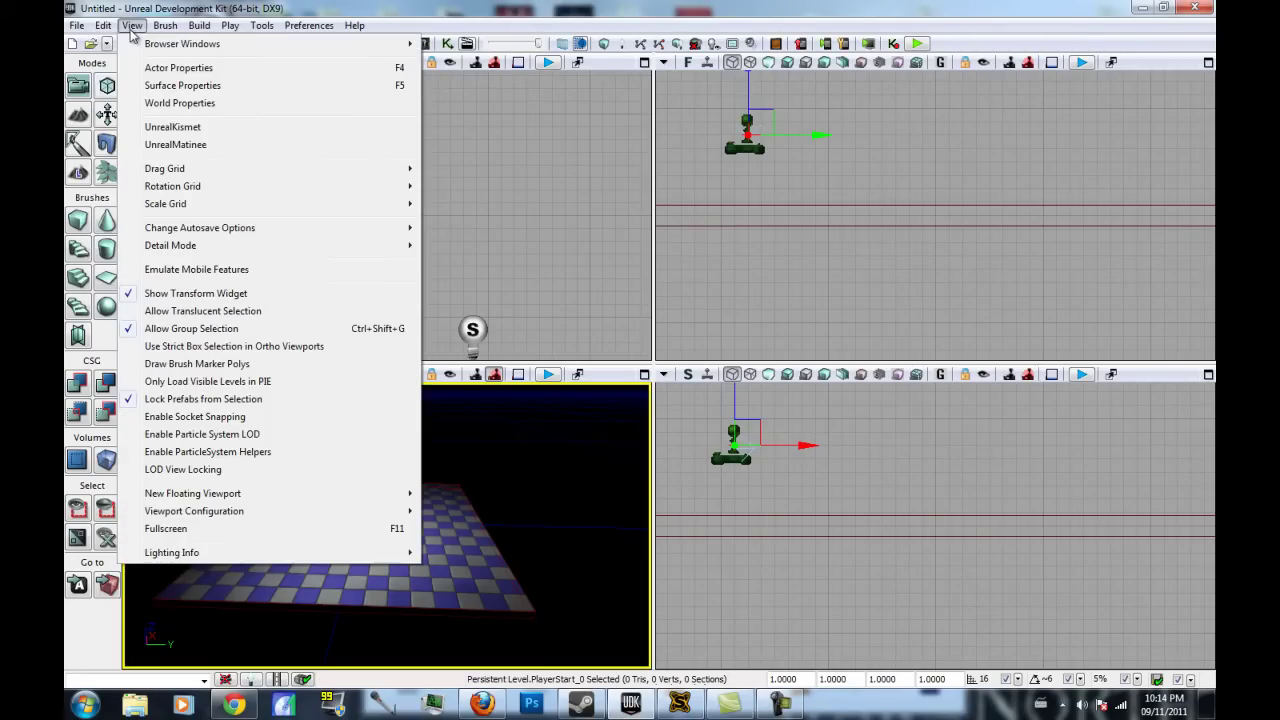
{"action": "mouse_move", "coordinate": [271, 513]}
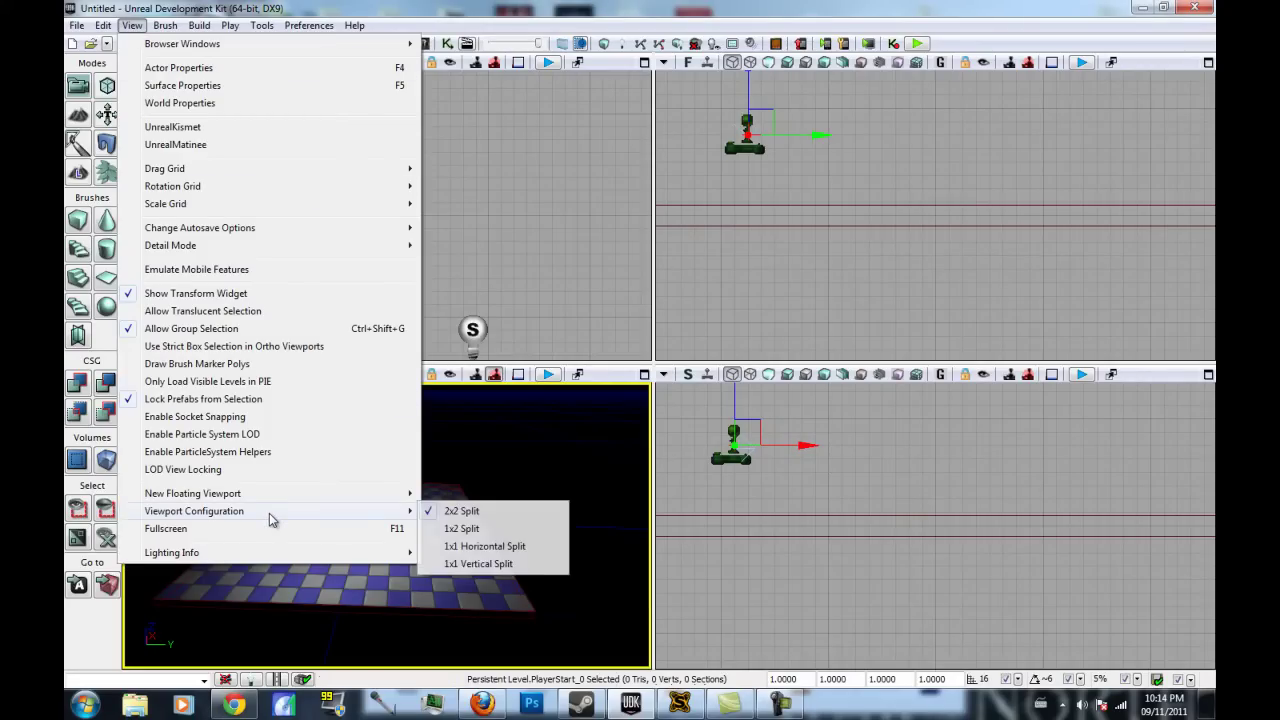
{"action": "left_click", "coordinate": [450, 511]}
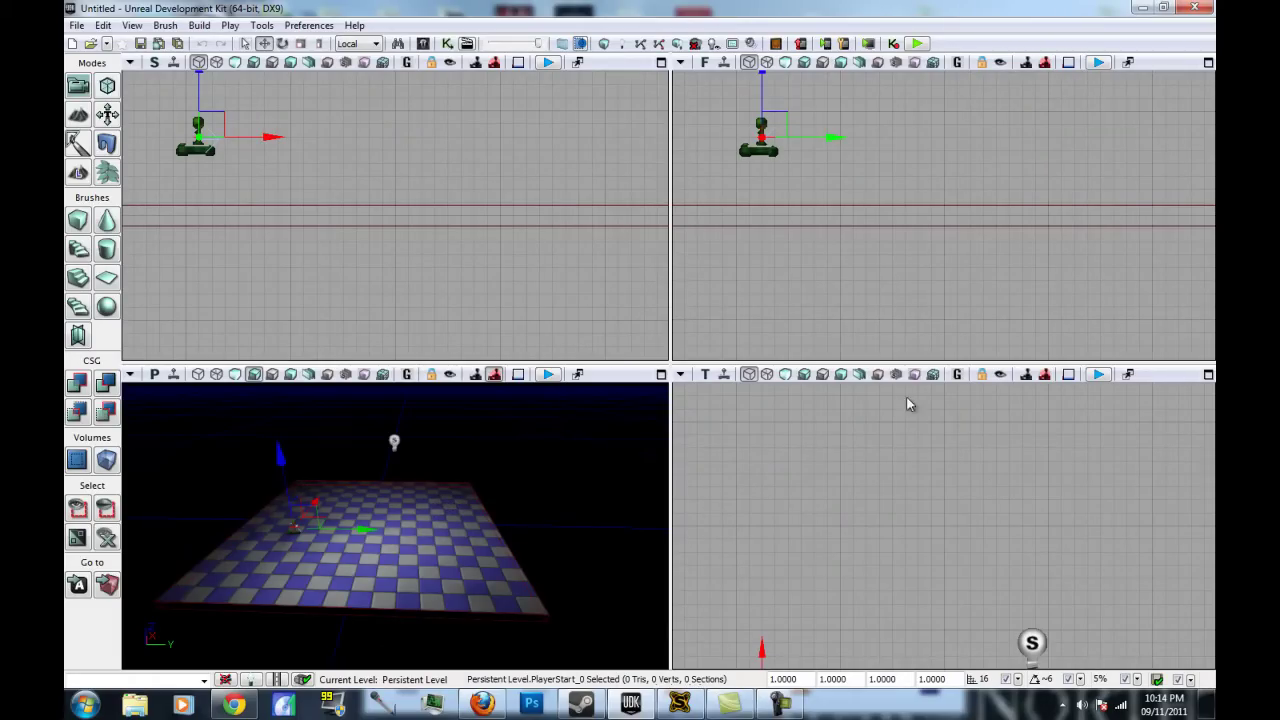
{"action": "left_click", "coordinate": [705, 374]}
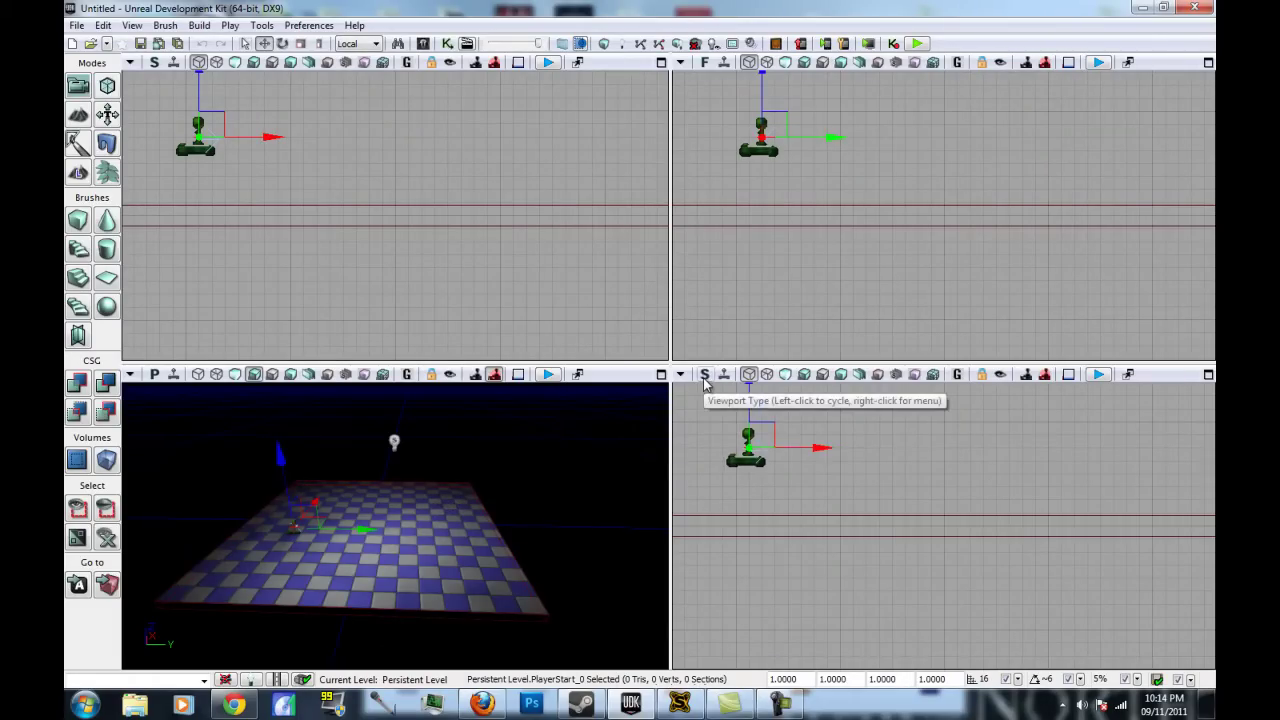
{"action": "left_click", "coordinate": [160, 63]}
{"action": "left_click", "coordinate": [160, 63]}
Examine the whole floor with its light and player start in the Top and Perspective views
{"action": "mouse_move", "coordinate": [497, 220]}
{"action": "left_mouse_down"}
{"action": "mouse_move", "coordinate": [497, 94]}
{"action": "mouse_move", "coordinate": [540, 92]}
{"action": "mouse_move", "coordinate": [420, 171]}
{"action": "mouse_move", "coordinate": [407, 151]}
{"action": "left_mouse_up"}
{"action": "scroll", "coordinate": [543, 100], "scroll_direction": "down", "scroll_amount": 4}
{"action": "scroll", "coordinate": [395, 146], "scroll_direction": "down", "scroll_amount": 2}
{"action": "left_click_drag", "start_coordinate": [463, 211], "coordinate": [463, 177]}
{"action": "scroll", "coordinate": [462, 171], "scroll_direction": "down", "scroll_amount": 2}
{"action": "left_click_drag", "start_coordinate": [451, 131], "coordinate": [457, 180]}
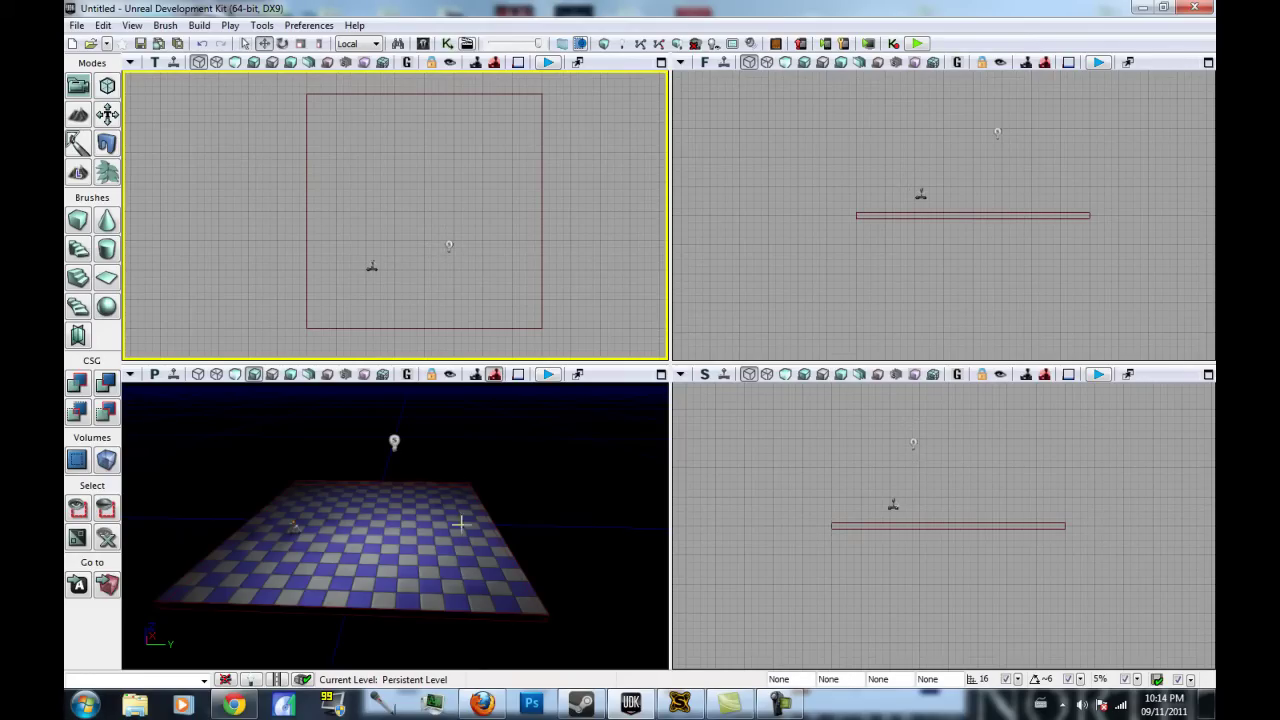
{"action": "left_click_drag", "start_coordinate": [509, 448], "coordinate": [530, 490]}
Create a new map from the Blank Map template without saving the current untitled level
{"action": "left_click", "coordinate": [75, 26]}
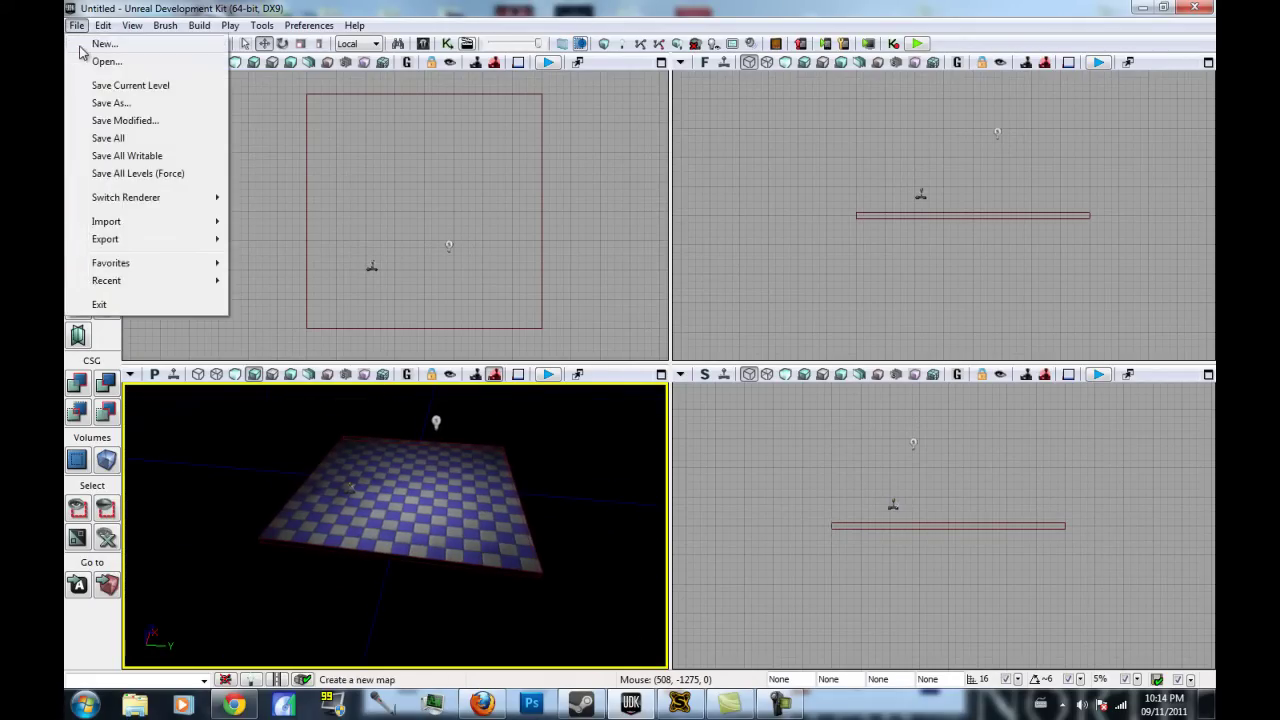
{"action": "left_click", "coordinate": [92, 42]}
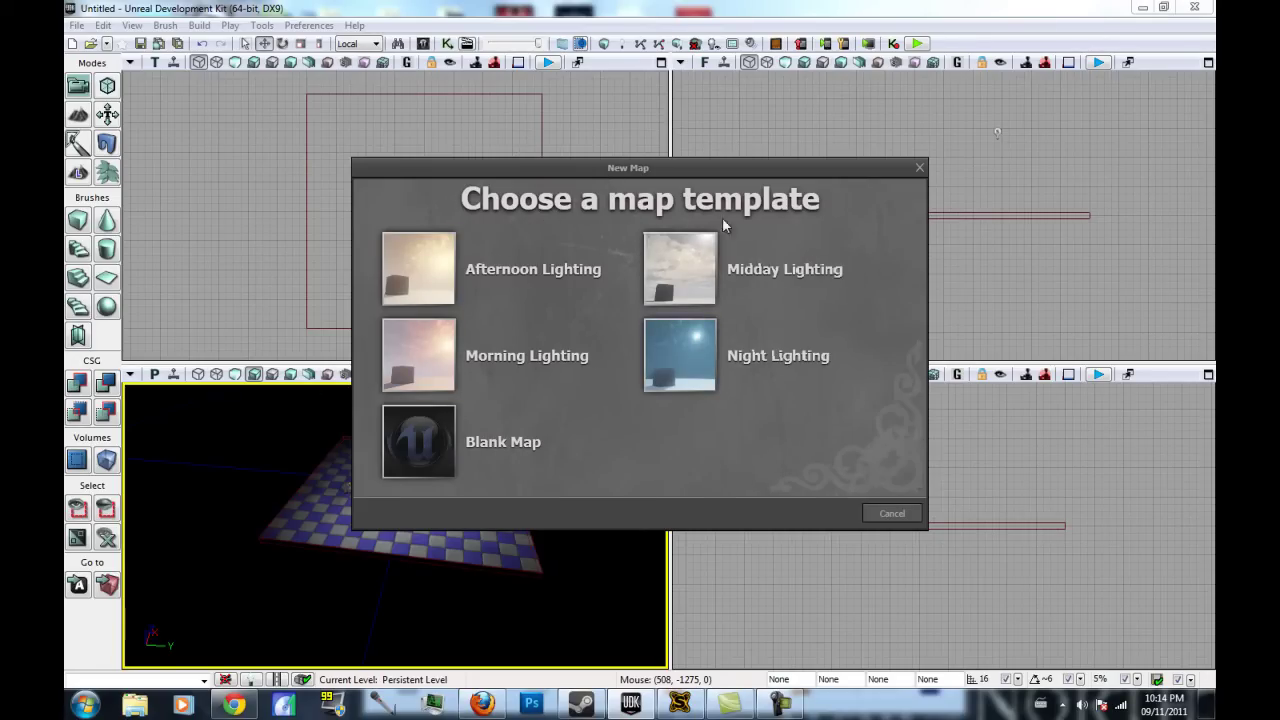
{"action": "left_click", "coordinate": [425, 442]}
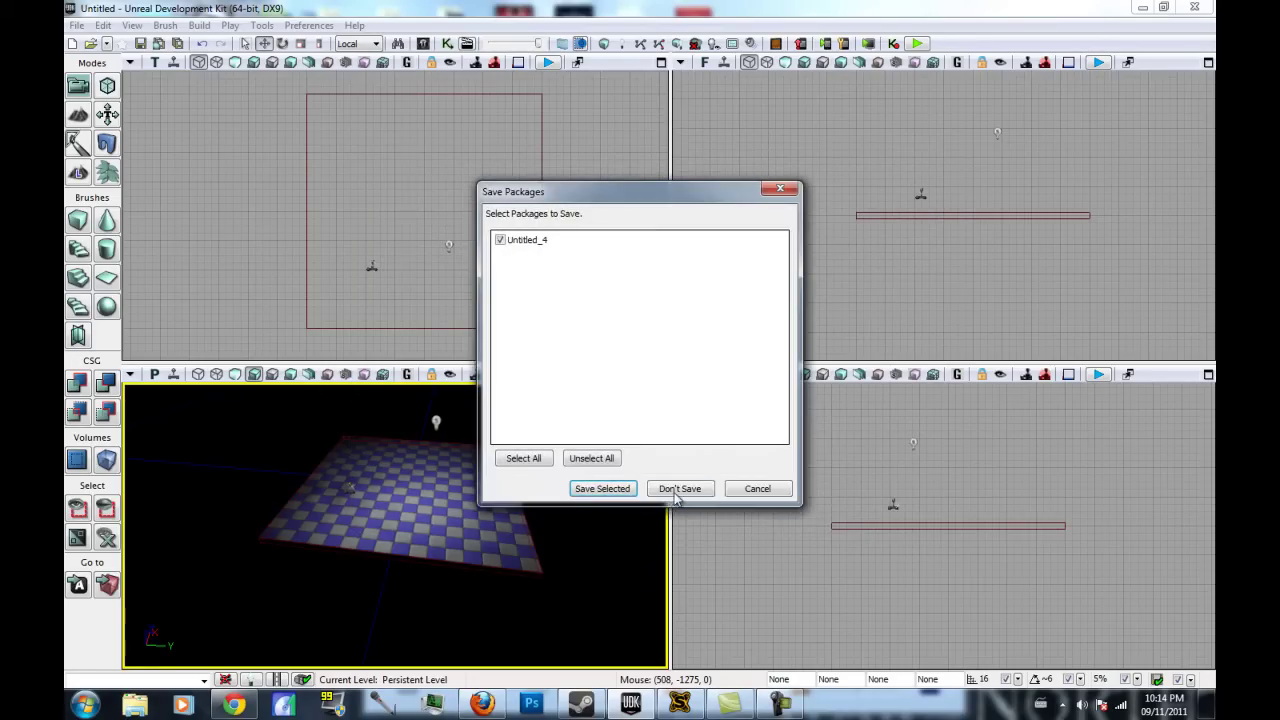
{"action": "left_click", "coordinate": [678, 489]}
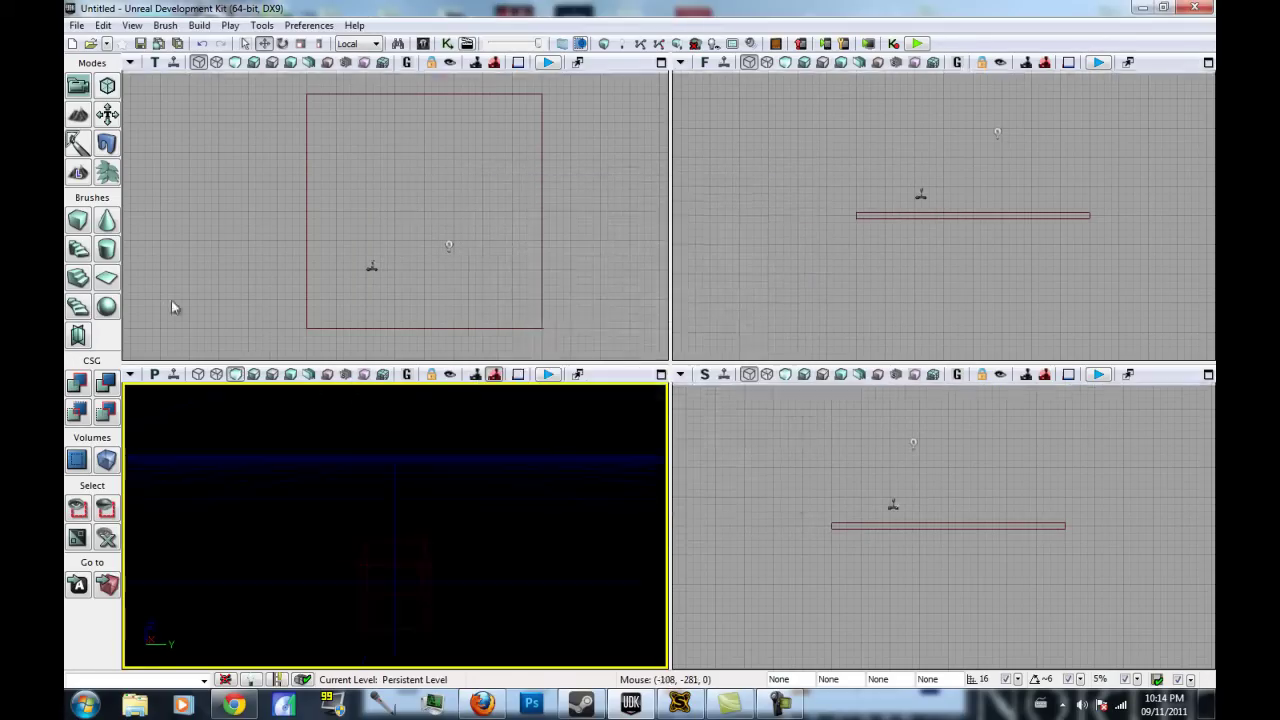
Open the cube's Brush Builder, try the Tetrahedron (Sphere) shape, and rebuild the builder brush as a 1024 x 1024 x 25 cube
{"action": "right_click", "coordinate": [70, 222]}
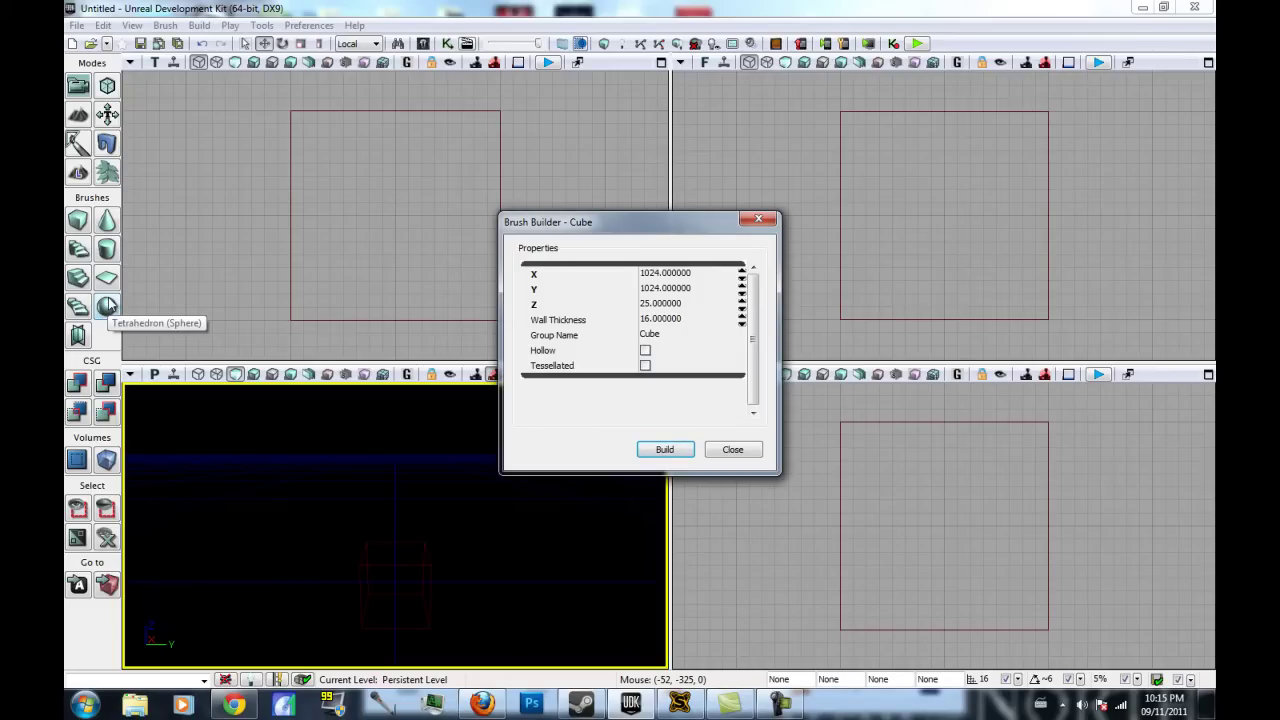
{"action": "left_click", "coordinate": [107, 306]}
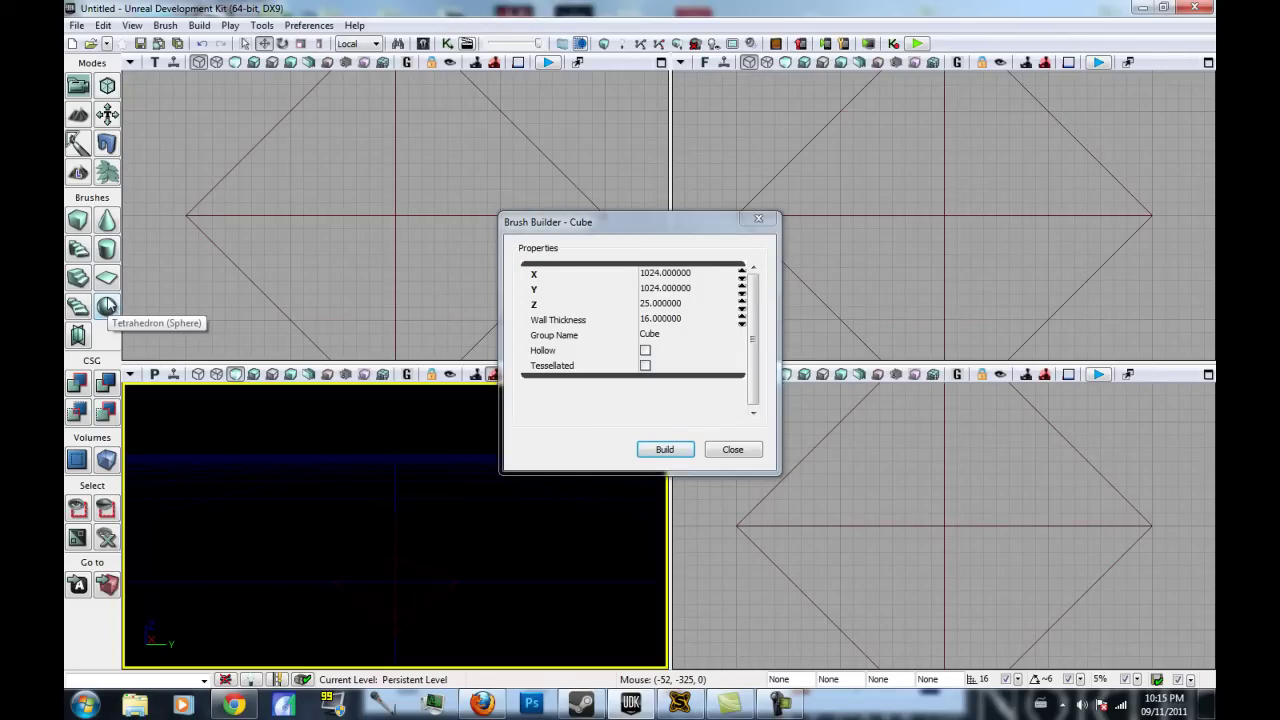
{"action": "left_click", "coordinate": [85, 231]}
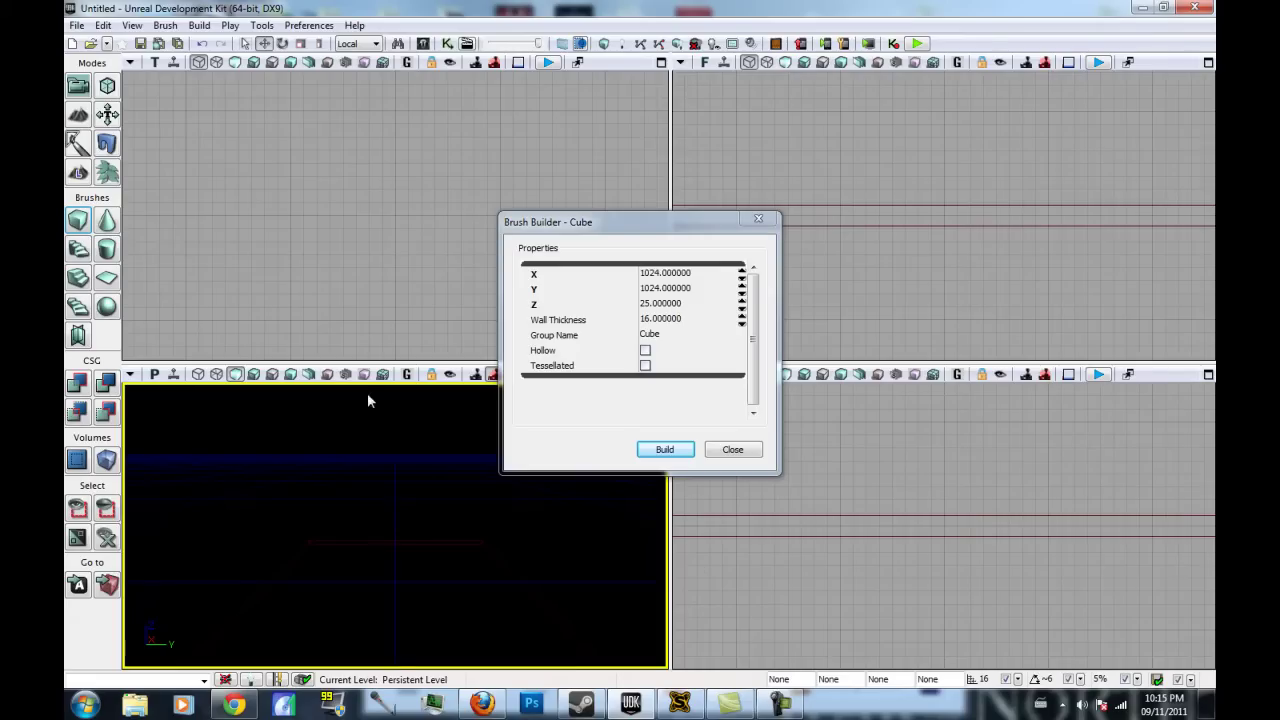
Examine the cube brush's X, Y and Z sizes against its outline in the perspective view
{"action": "left_click", "coordinate": [661, 305]}
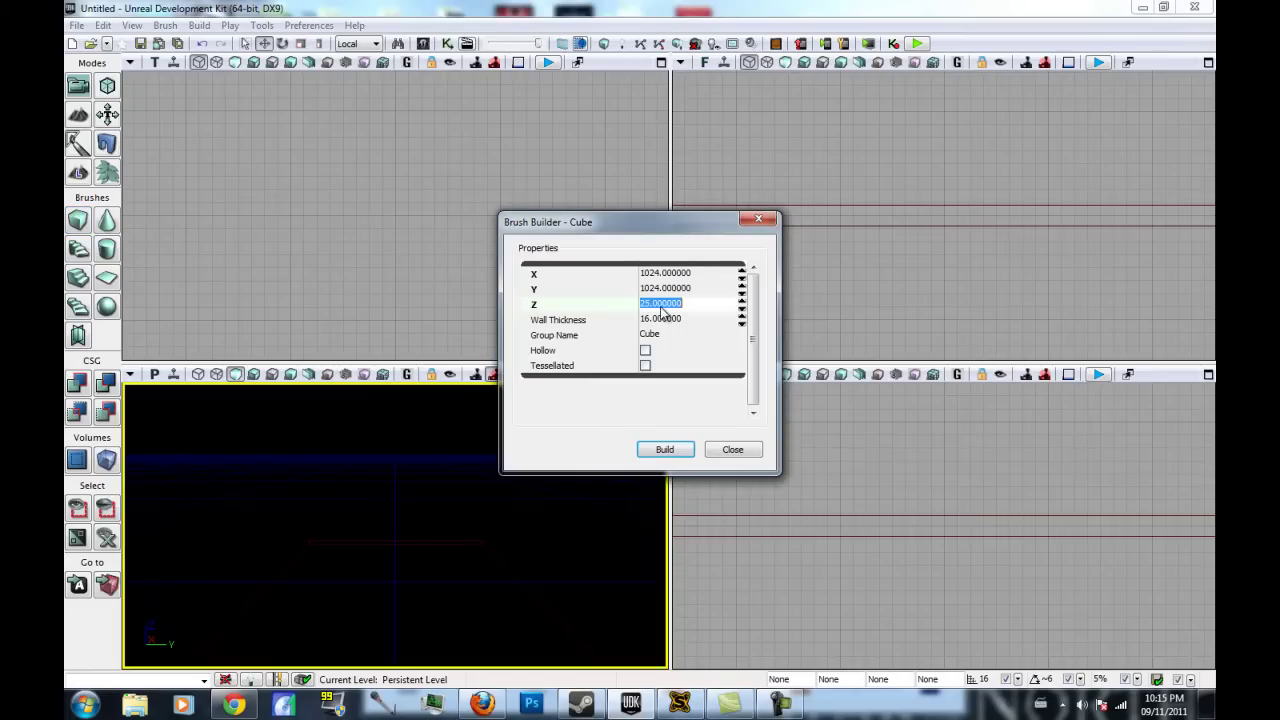
{"action": "left_click", "coordinate": [364, 541]}
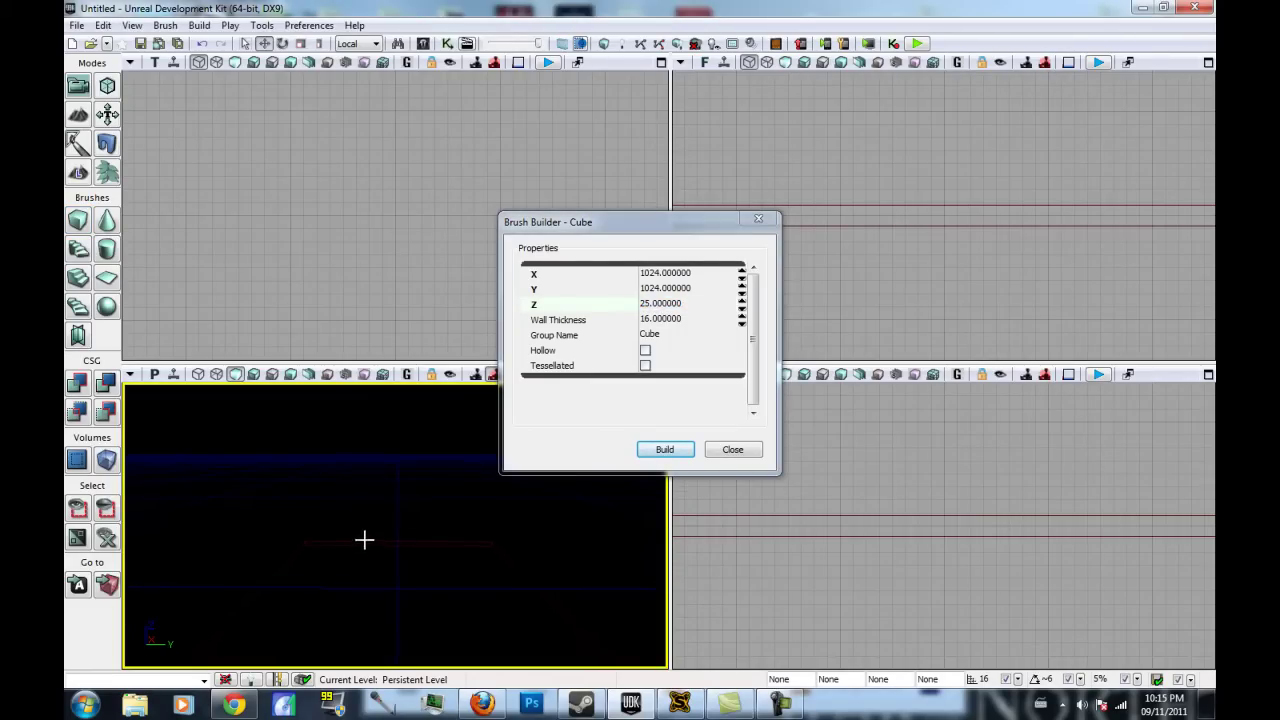
{"action": "right_click_drag", "start_coordinate": [417, 564], "coordinate": [433, 595]}
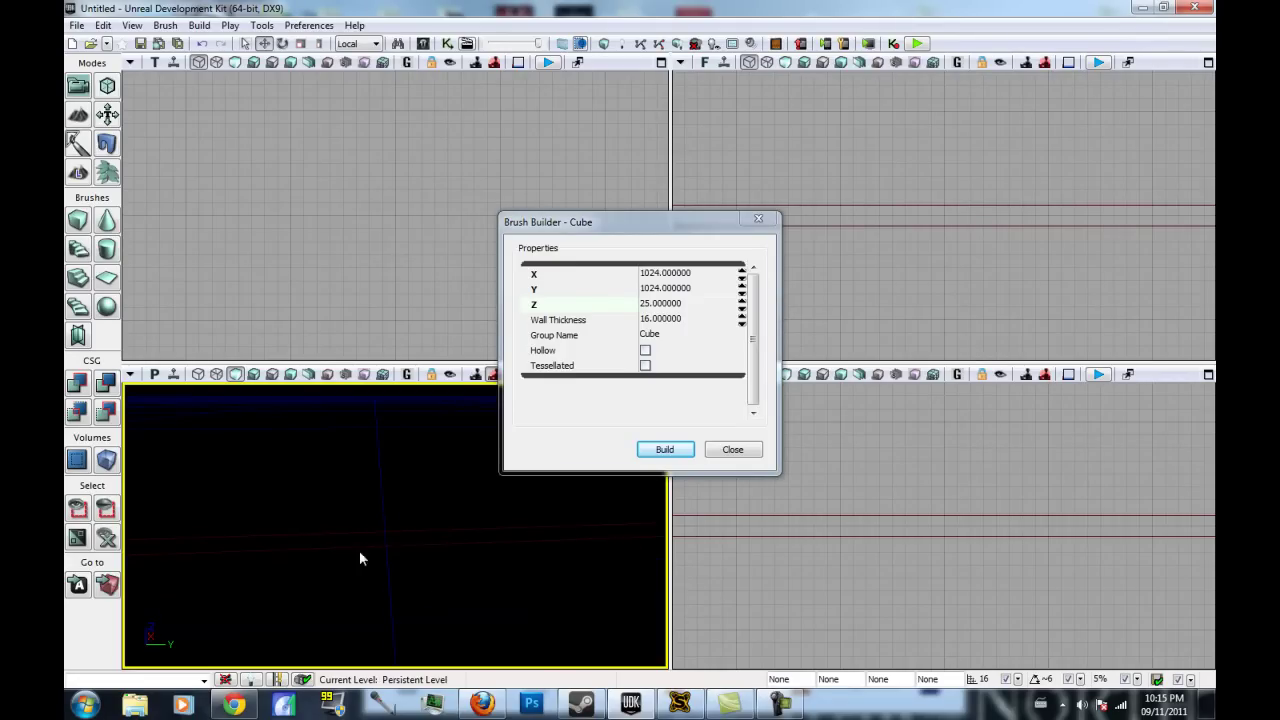
{"action": "double_click", "coordinate": [650, 303]}
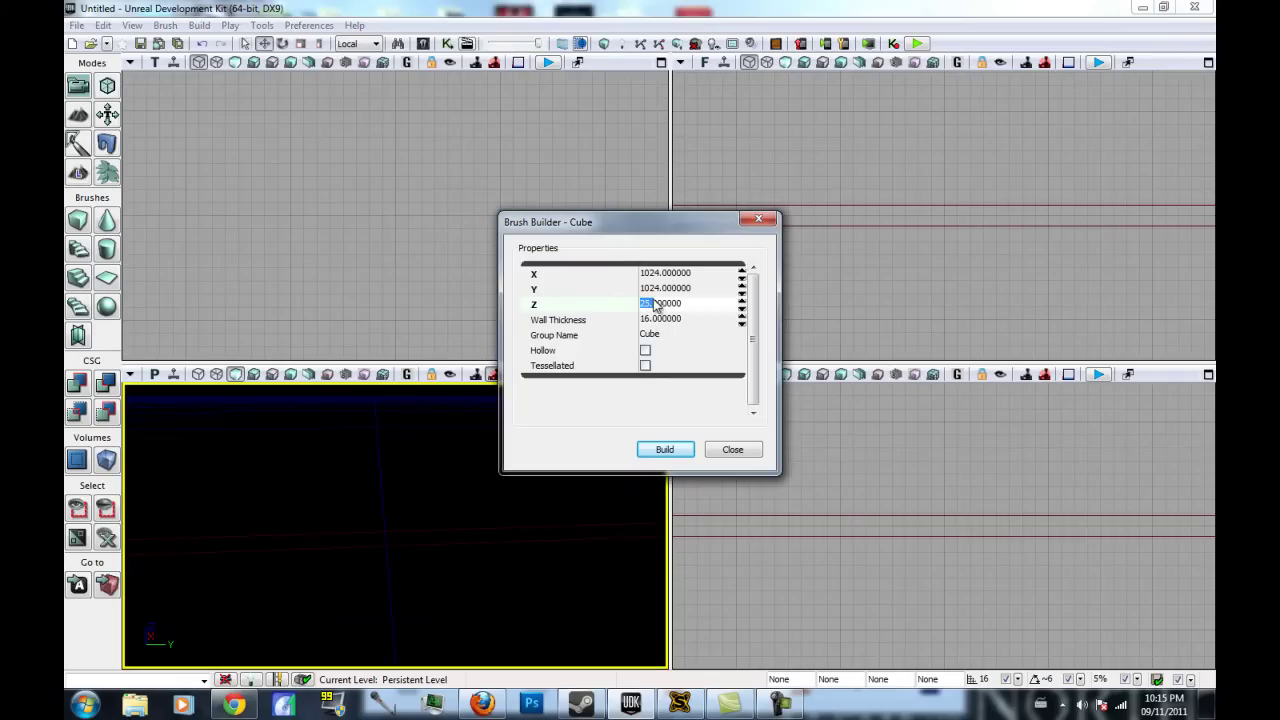
{"action": "left_click", "coordinate": [660, 291]}
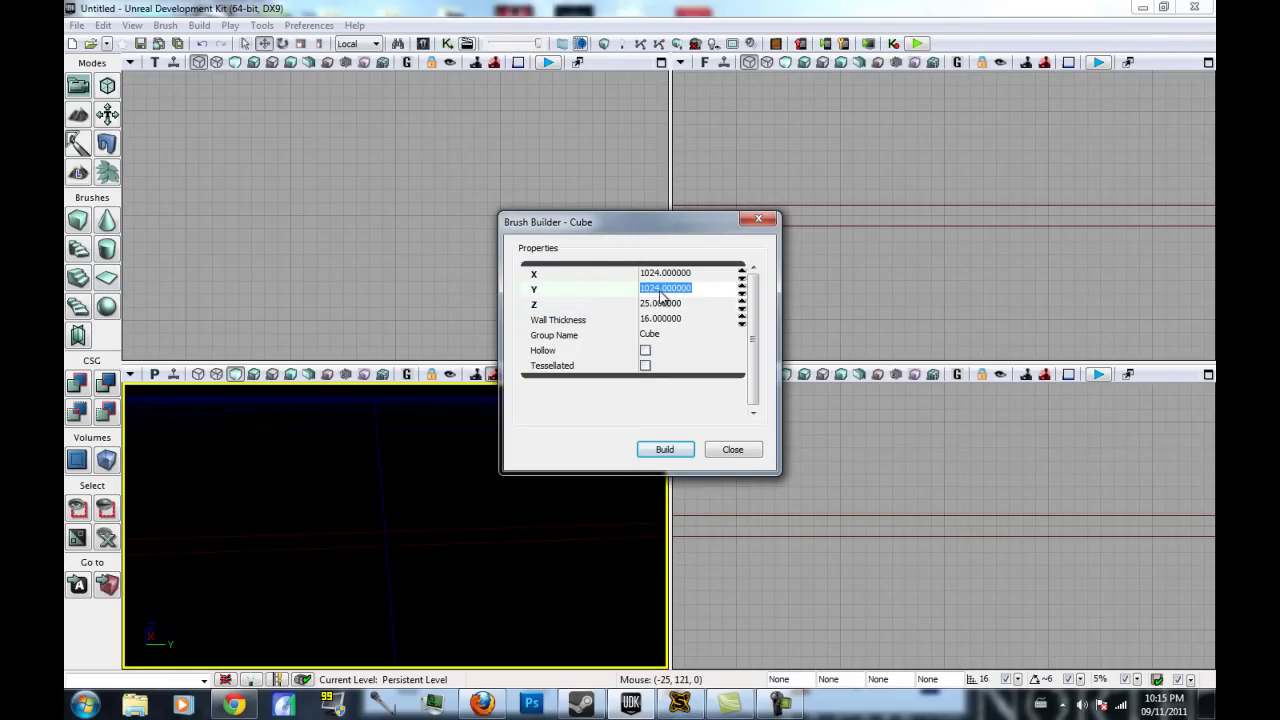
{"action": "mouse_move", "coordinate": [389, 508]}
{"action": "right_mouse_down"}
{"action": "mouse_move", "coordinate": [345, 677]}
{"action": "mouse_move", "coordinate": [328, 630]}
{"action": "mouse_move", "coordinate": [362, 674]}
{"action": "mouse_move", "coordinate": [366, 662]}
{"action": "right_mouse_up"}
{"action": "left_click", "coordinate": [650, 288]}
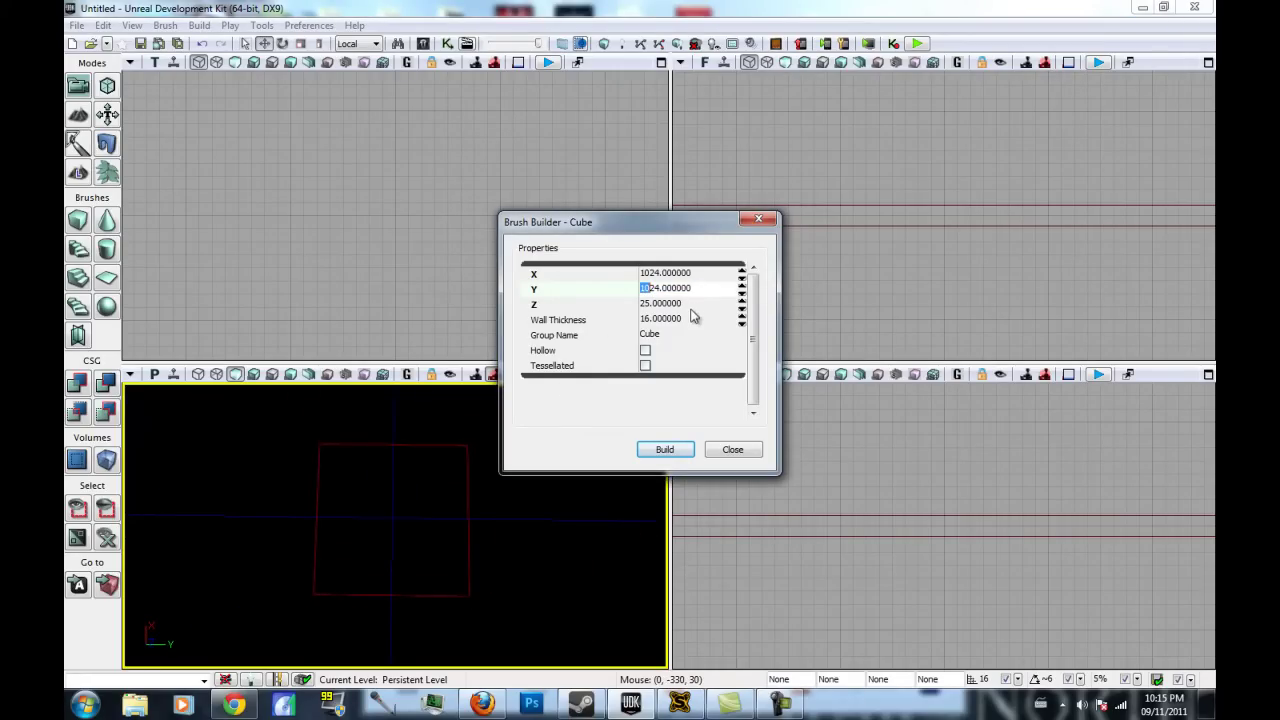
{"action": "left_click", "coordinate": [652, 275]}
Set the cube brush's Y size to 1500
{"action": "left_click", "coordinate": [664, 289]}
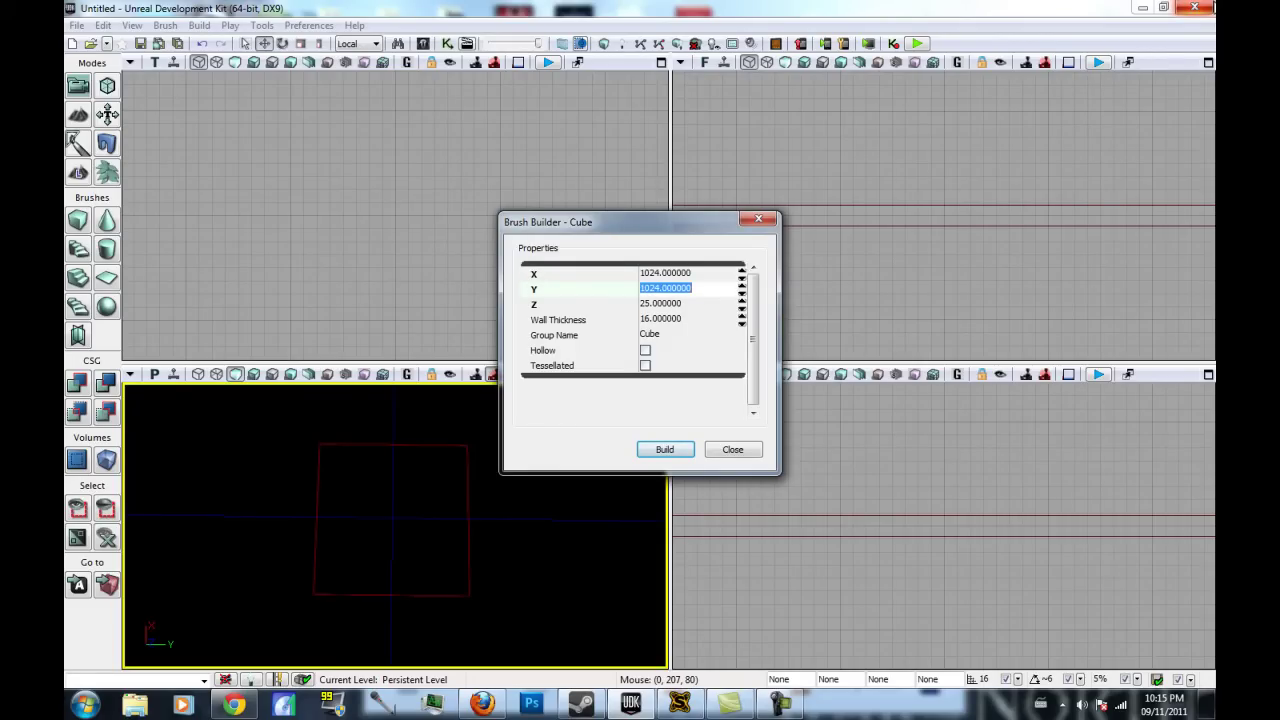
{"action": "type", "text": "1500"}
{"action": "key", "text": "Return"}
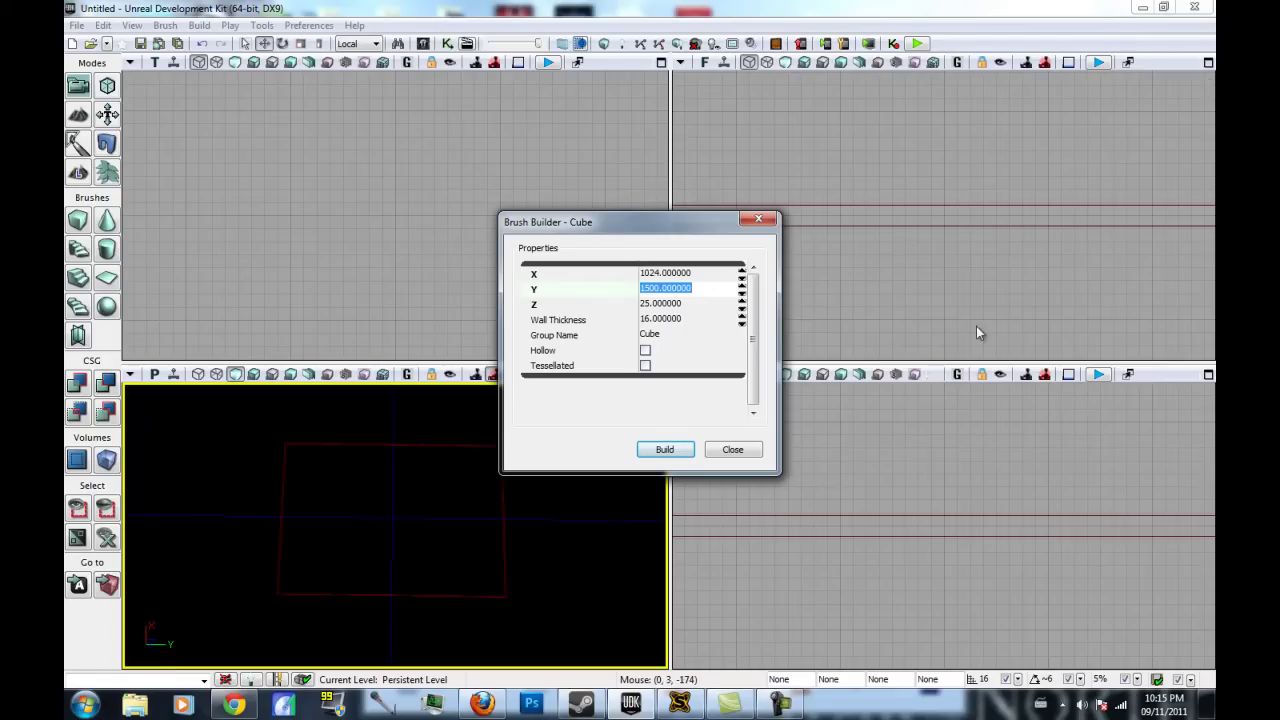
Set the cube brush's Y size to 1024 and close the Brush Builder
{"action": "type", "text": "1"}
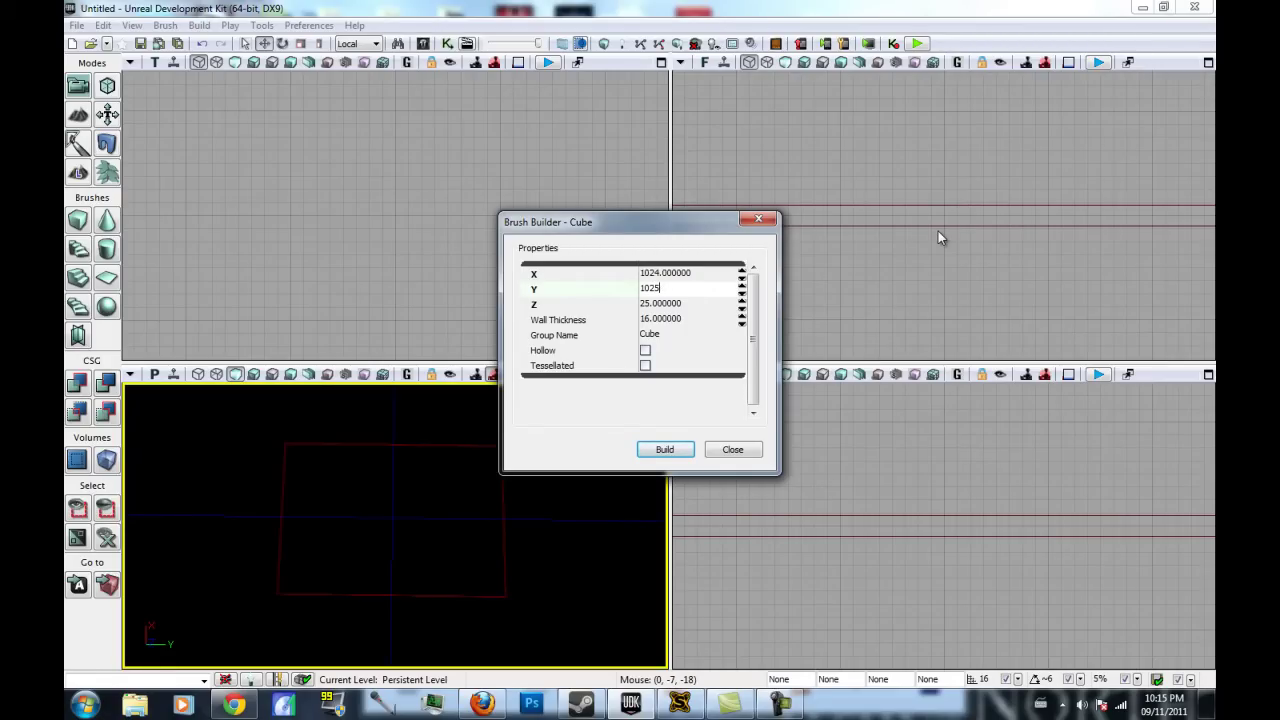
{"action": "type", "text": "024"}
{"action": "key", "text": "Return"}
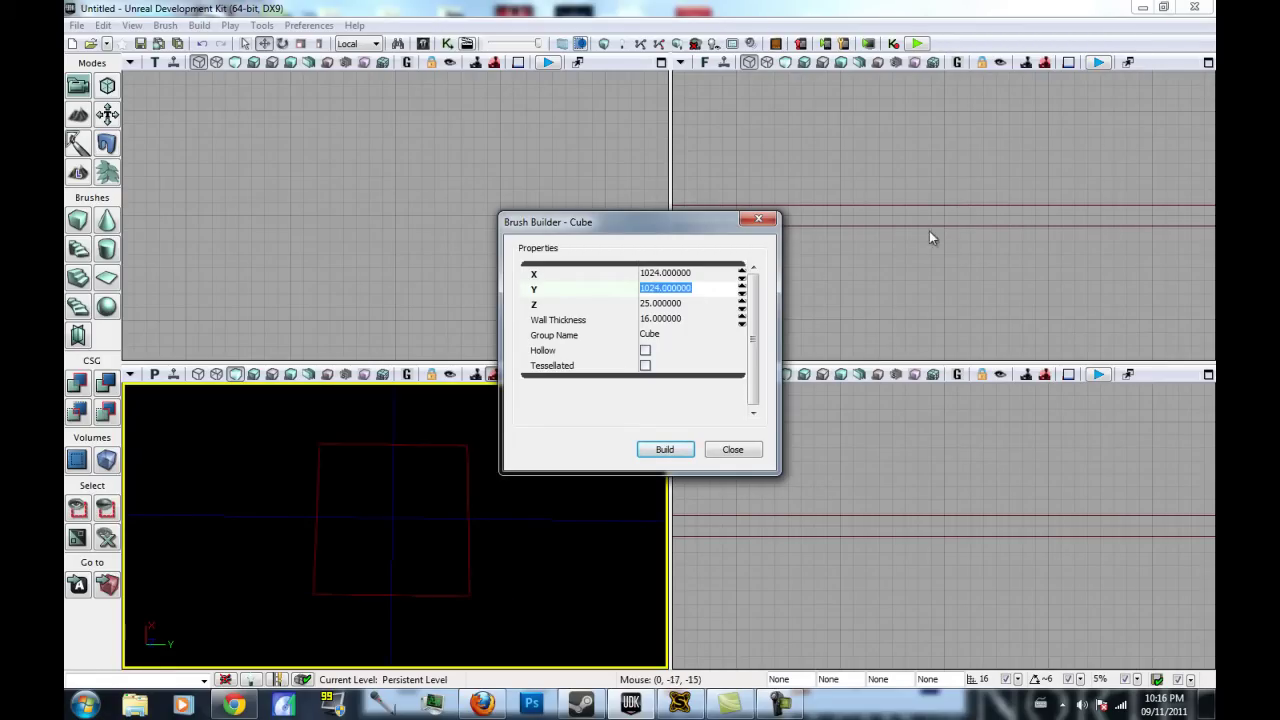
{"action": "left_click", "coordinate": [746, 454]}
Select the flat cube builder brush by its outline in the perspective view
{"action": "mouse_move", "coordinate": [490, 616]}
{"action": "right_mouse_down"}
{"action": "mouse_move", "coordinate": [553, 623]}
{"action": "mouse_move", "coordinate": [530, 655]}
{"action": "mouse_move", "coordinate": [606, 671]}
{"action": "mouse_move", "coordinate": [467, 619]}
{"action": "mouse_move", "coordinate": [428, 457]}
{"action": "right_mouse_up"}
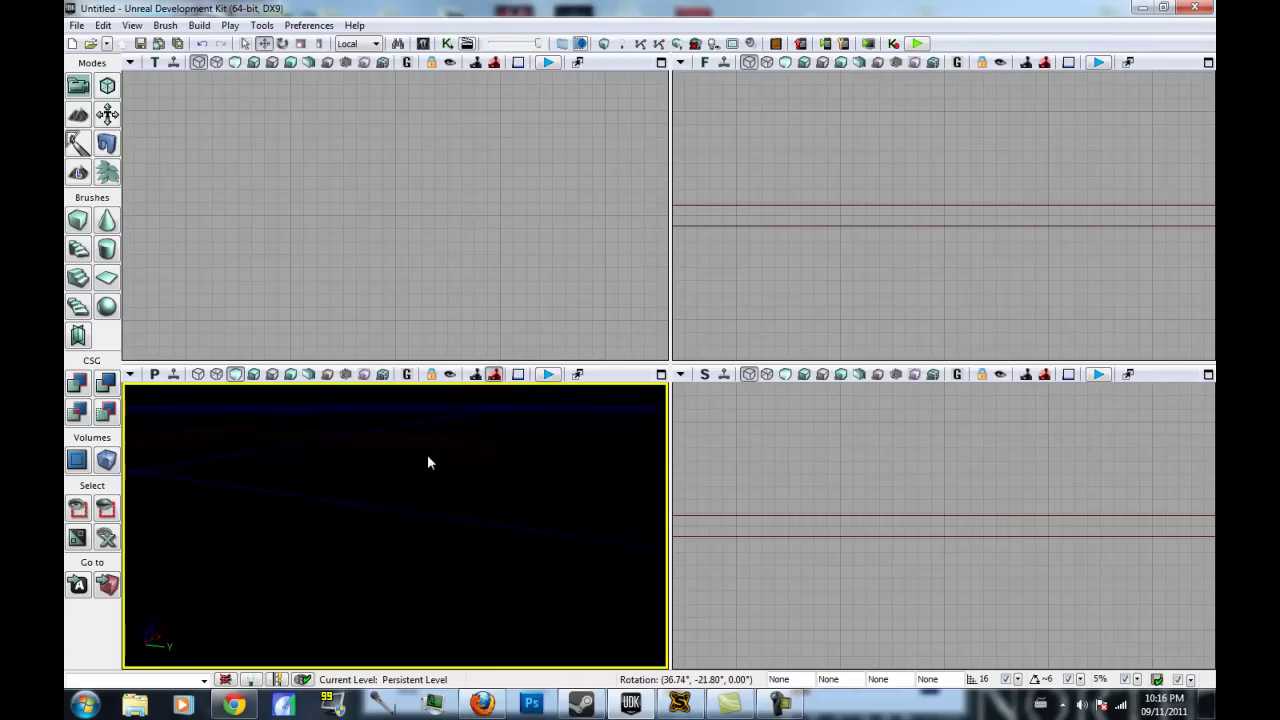
{"action": "right_click_drag", "start_coordinate": [273, 404], "coordinate": [490, 609]}
{"action": "left_click", "coordinate": [338, 604]}
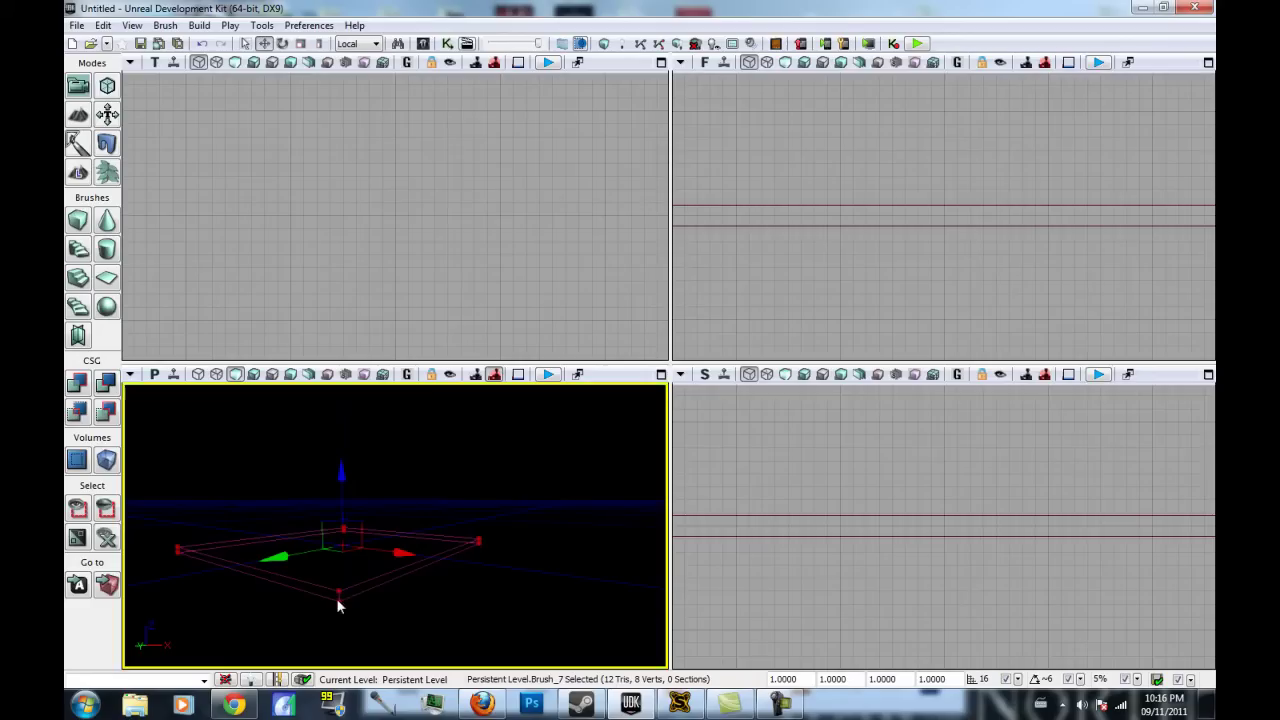
{"action": "mouse_move", "coordinate": [388, 517]}
{"action": "right_mouse_down"}
{"action": "mouse_move", "coordinate": [308, 487]}
{"action": "mouse_move", "coordinate": [374, 491]}
{"action": "mouse_move", "coordinate": [400, 594]}
{"action": "right_mouse_up"}
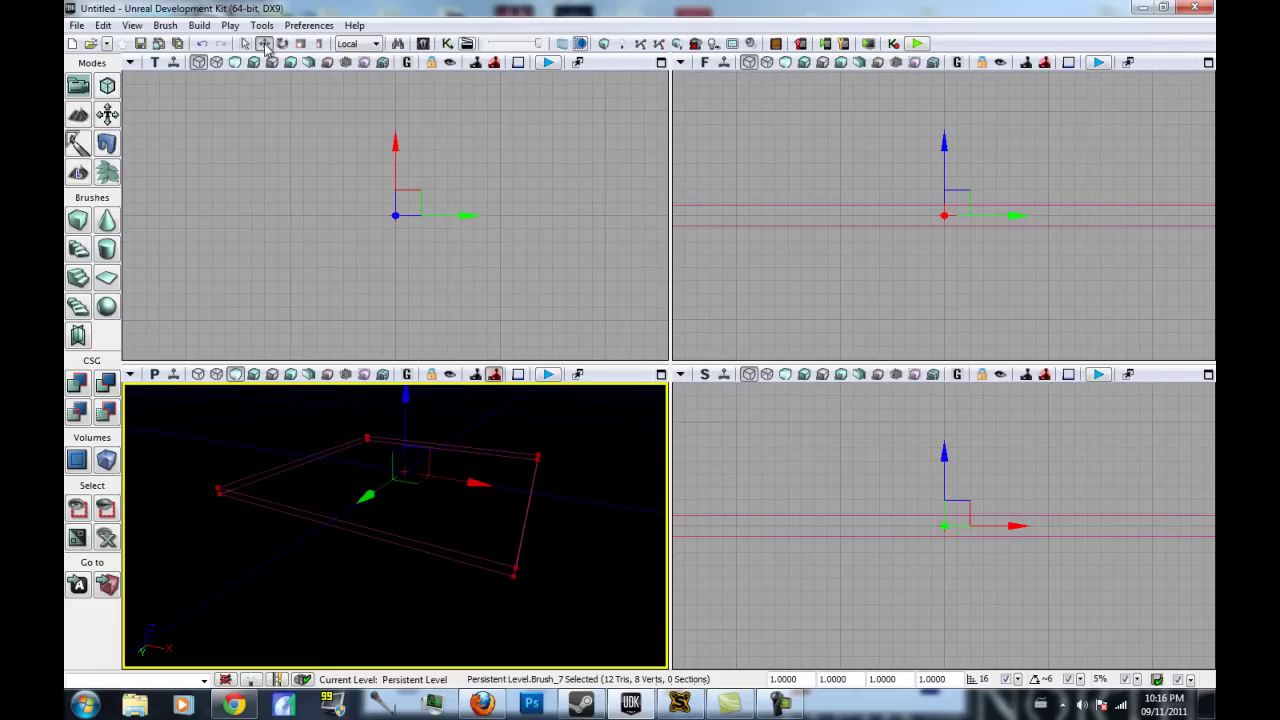
Try rotating the selected brush about its vertical axis with the Rotate tool and undo the rotation
{"action": "left_click", "coordinate": [282, 43]}
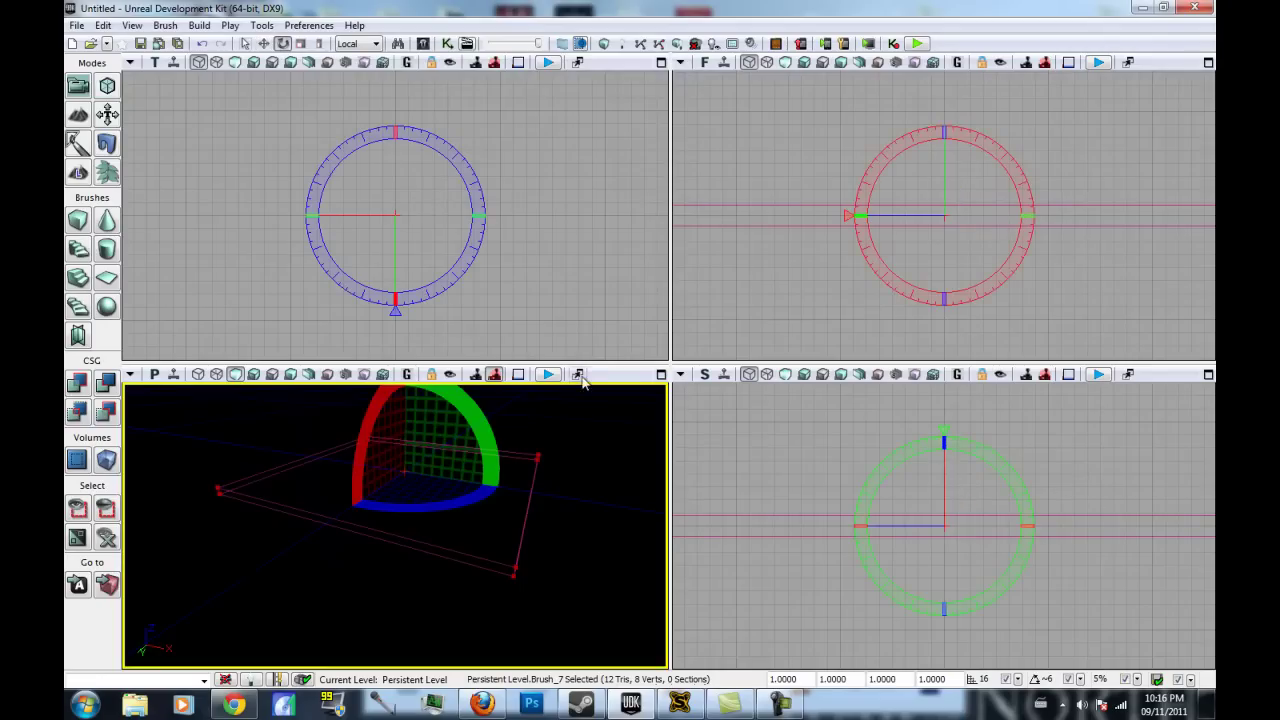
{"action": "left_click_drag", "start_coordinate": [471, 493], "coordinate": [448, 503]}
{"action": "mouse_move", "coordinate": [119, 475]}
{"action": "left_mouse_down"}
{"action": "mouse_move", "coordinate": [120, 443]}
{"action": "mouse_move", "coordinate": [225, 440]}
{"action": "mouse_move", "coordinate": [180, 420]}
{"action": "mouse_move", "coordinate": [330, 408]}
{"action": "mouse_move", "coordinate": [709, 514]}
{"action": "left_mouse_up"}
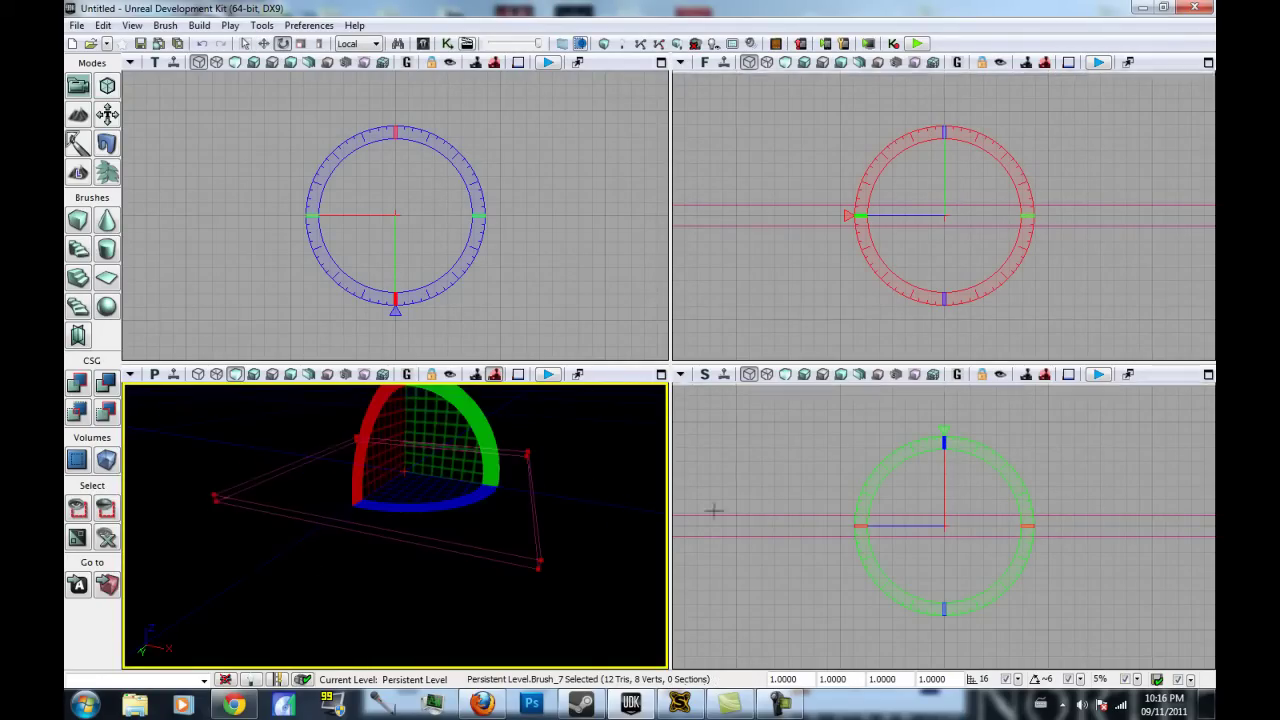
{"action": "left_click", "coordinate": [199, 25]}
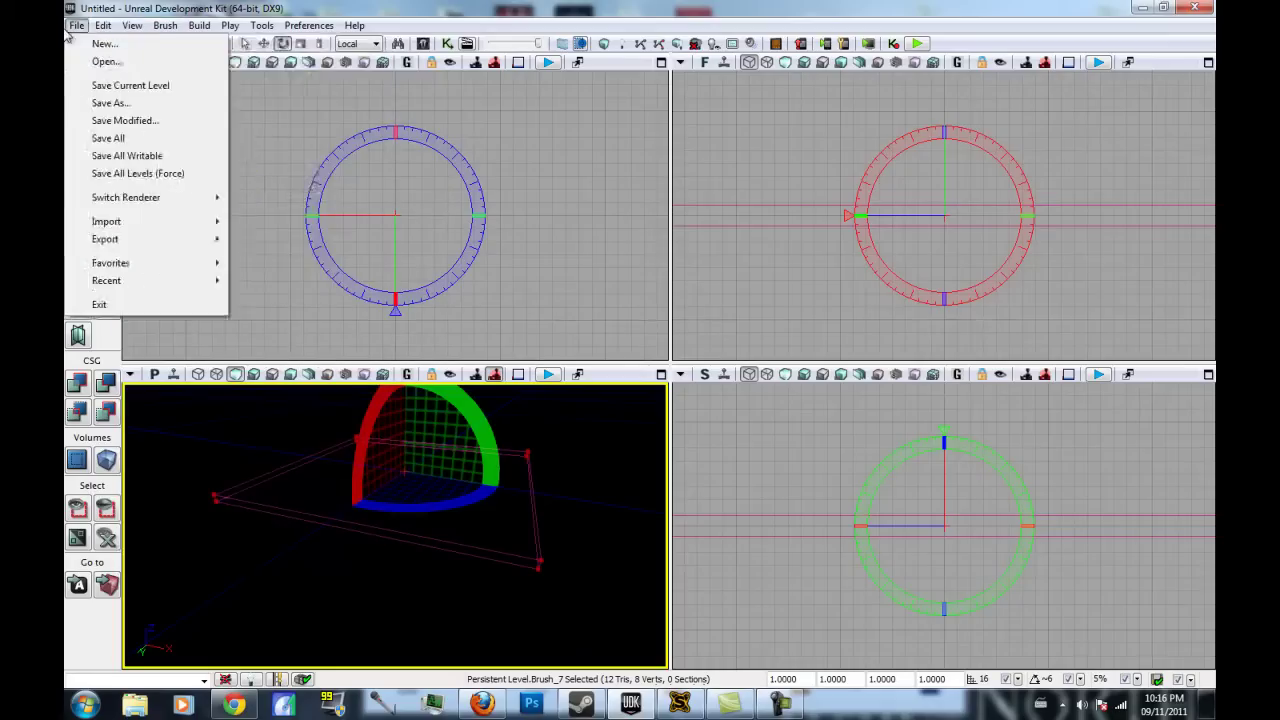
{"action": "left_click", "coordinate": [122, 45]}
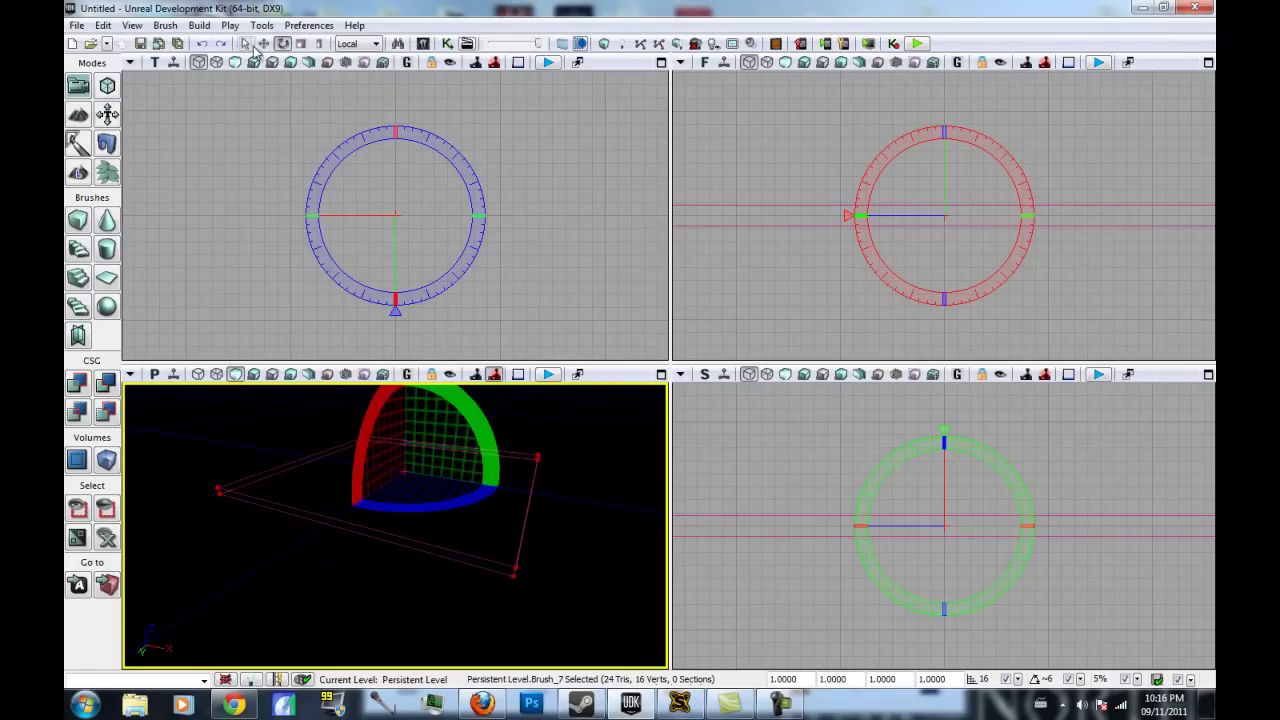
Try resizing the selected brush with the uniform Scale tool and undo the scaling
{"action": "left_click", "coordinate": [301, 44]}
{"action": "mouse_move", "coordinate": [489, 481]}
{"action": "left_mouse_down"}
{"action": "mouse_move", "coordinate": [672, 520]}
{"action": "mouse_move", "coordinate": [120, 440]}
{"action": "mouse_move", "coordinate": [677, 506]}
{"action": "mouse_move", "coordinate": [122, 386]}
{"action": "mouse_move", "coordinate": [677, 606]}
{"action": "mouse_move", "coordinate": [348, 553]}
{"action": "mouse_move", "coordinate": [354, 477]}
{"action": "left_mouse_up"}
{"action": "left_click", "coordinate": [103, 25]}
{"action": "left_click", "coordinate": [130, 40]}
Try stretching the brush unevenly with the Non-Uniform Scale tool, including along its X axis
{"action": "left_click", "coordinate": [322, 43]}
{"action": "middle_click_drag", "start_coordinate": [566, 402], "coordinate": [574, 436]}
{"action": "scroll", "coordinate": [548, 467], "scroll_direction": "down", "scroll_amount": 4}
{"action": "scroll", "coordinate": [530, 455], "scroll_direction": "up", "scroll_amount": 2}
{"action": "scroll", "coordinate": [605, 497], "scroll_direction": "down", "scroll_amount": 5}
{"action": "scroll", "coordinate": [603, 497], "scroll_direction": "up", "scroll_amount": 4}
{"action": "scroll", "coordinate": [597, 500], "scroll_direction": "down", "scroll_amount": 2}
{"action": "scroll", "coordinate": [596, 494], "scroll_direction": "down", "scroll_amount": 3}
{"action": "scroll", "coordinate": [593, 493], "scroll_direction": "up", "scroll_amount": 1}
{"action": "scroll", "coordinate": [593, 493], "scroll_direction": "down", "scroll_amount": 2}
{"action": "middle_click_drag", "start_coordinate": [593, 493], "coordinate": [591, 493]}
{"action": "scroll", "coordinate": [591, 493], "scroll_direction": "up", "scroll_amount": 6}
{"action": "mouse_move", "coordinate": [585, 484]}
{"action": "right_mouse_down"}
{"action": "mouse_move", "coordinate": [584, 452]}
{"action": "mouse_move", "coordinate": [612, 411]}
{"action": "mouse_move", "coordinate": [597, 470]}
{"action": "right_mouse_up"}
{"action": "scroll", "coordinate": [592, 445], "scroll_direction": "up", "scroll_amount": 4}
{"action": "mouse_move", "coordinate": [467, 501]}
{"action": "left_mouse_down"}
{"action": "mouse_move", "coordinate": [520, 520]}
{"action": "mouse_move", "coordinate": [517, 543]}
{"action": "mouse_move", "coordinate": [314, 520]}
{"action": "mouse_move", "coordinate": [669, 599]}
{"action": "mouse_move", "coordinate": [517, 614]}
{"action": "mouse_move", "coordinate": [660, 630]}
{"action": "left_mouse_up"}
{"action": "scroll", "coordinate": [109, 34], "scroll_direction": "down", "scroll_amount": 10}
{"action": "scroll", "coordinate": [109, 34], "scroll_direction": "down", "scroll_amount": 8}
{"action": "mouse_move", "coordinate": [481, 541]}
{"action": "left_mouse_down"}
{"action": "mouse_move", "coordinate": [666, 551]}
{"action": "mouse_move", "coordinate": [676, 507]}
{"action": "mouse_move", "coordinate": [647, 553]}
{"action": "mouse_move", "coordinate": [99, 378]}
{"action": "mouse_move", "coordinate": [677, 380]}
{"action": "mouse_move", "coordinate": [108, 540]}
{"action": "left_mouse_up"}
Undo both non-uniform scale changes made to the brush
{"action": "left_click", "coordinate": [103, 25]}
{"action": "left_click", "coordinate": [118, 44]}
{"action": "left_click", "coordinate": [103, 25]}
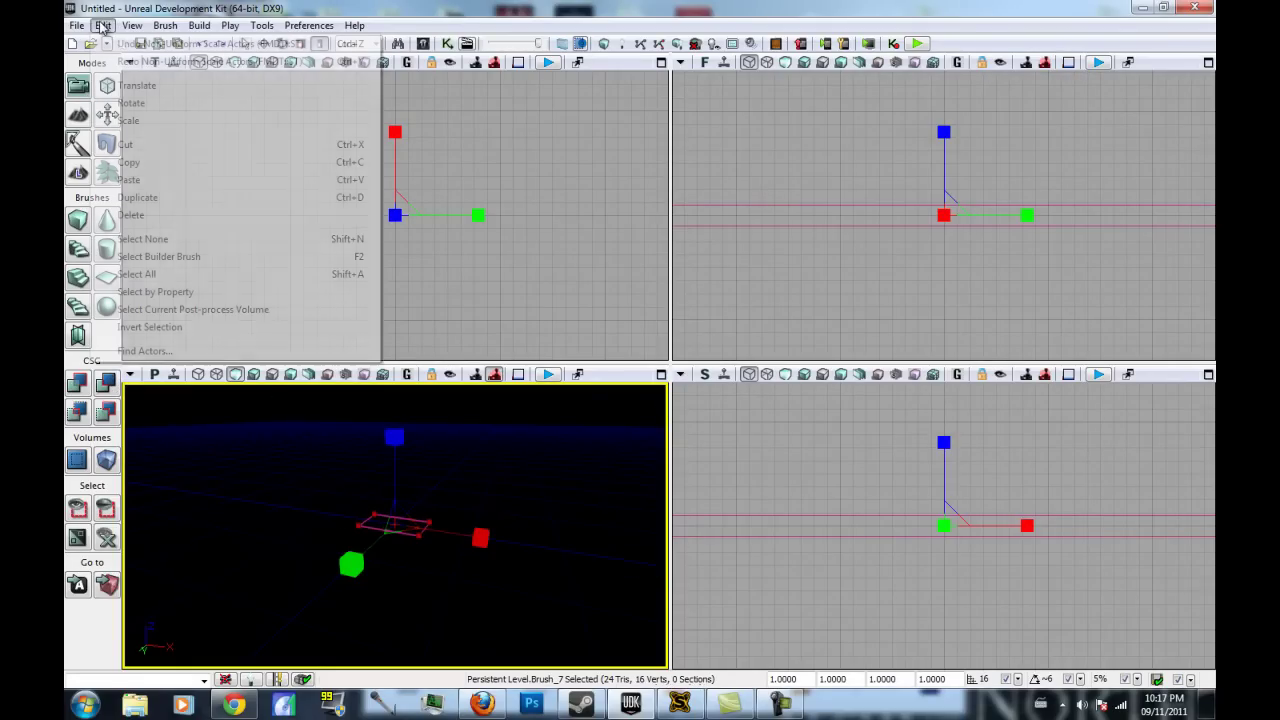
{"action": "left_click", "coordinate": [110, 44]}
Switch back to the Translate tool and add the cube brush to the level as floor geometry with CSG Add
{"action": "mouse_move", "coordinate": [497, 533]}
{"action": "right_mouse_down"}
{"action": "mouse_move", "coordinate": [487, 582]}
{"action": "mouse_move", "coordinate": [467, 541]}
{"action": "mouse_move", "coordinate": [492, 537]}
{"action": "mouse_move", "coordinate": [496, 492]}
{"action": "right_mouse_up"}
{"action": "left_click", "coordinate": [265, 44]}
{"action": "mouse_move", "coordinate": [488, 544]}
{"action": "right_mouse_down"}
{"action": "mouse_move", "coordinate": [489, 627]}
{"action": "mouse_move", "coordinate": [494, 616]}
{"action": "mouse_move", "coordinate": [468, 598]}
{"action": "mouse_move", "coordinate": [309, 657]}
{"action": "mouse_move", "coordinate": [330, 615]}
{"action": "right_mouse_up"}
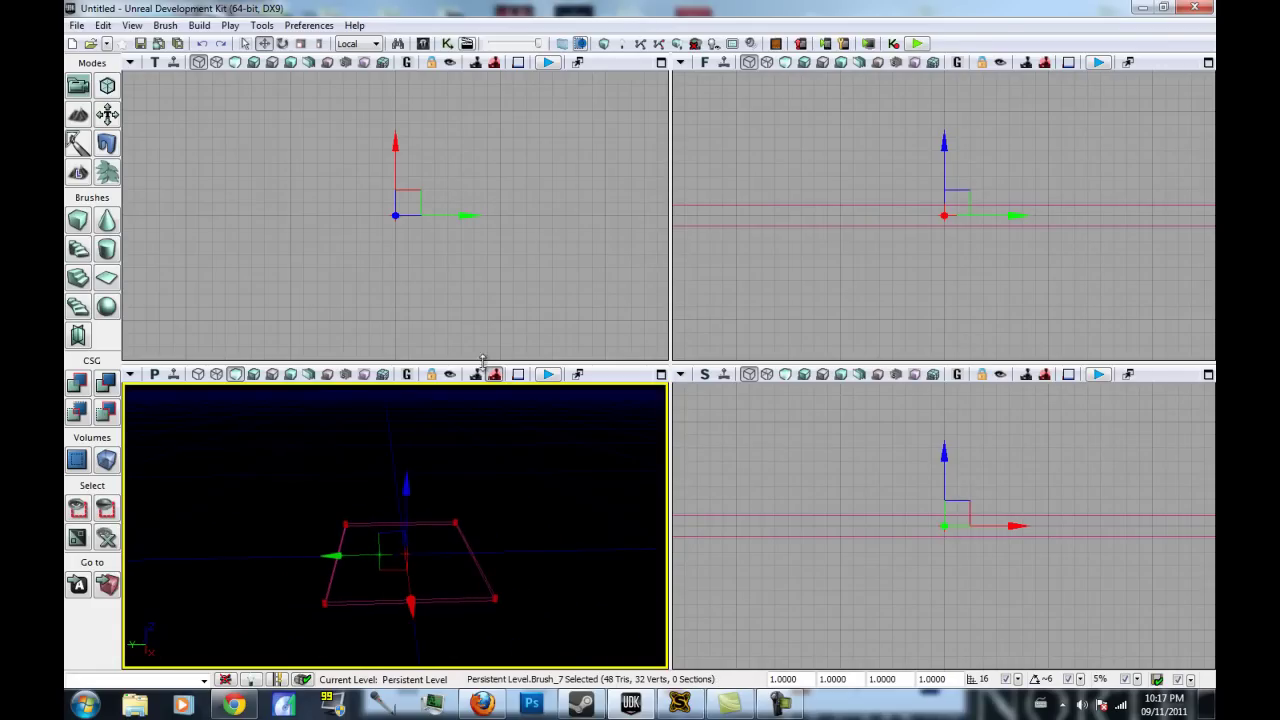
{"action": "left_click", "coordinate": [80, 388]}
Add a point light actor on the checkered floor near its centre and raise it high above the surface
{"action": "mouse_move", "coordinate": [449, 571]}
{"action": "right_mouse_down"}
{"action": "mouse_move", "coordinate": [349, 566]}
{"action": "mouse_move", "coordinate": [400, 575]}
{"action": "mouse_move", "coordinate": [141, 649]}
{"action": "mouse_move", "coordinate": [127, 529]}
{"action": "mouse_move", "coordinate": [130, 594]}
{"action": "mouse_move", "coordinate": [443, 634]}
{"action": "mouse_move", "coordinate": [366, 466]}
{"action": "mouse_move", "coordinate": [361, 505]}
{"action": "mouse_move", "coordinate": [377, 519]}
{"action": "right_mouse_up"}
{"action": "right_click", "coordinate": [404, 520]}
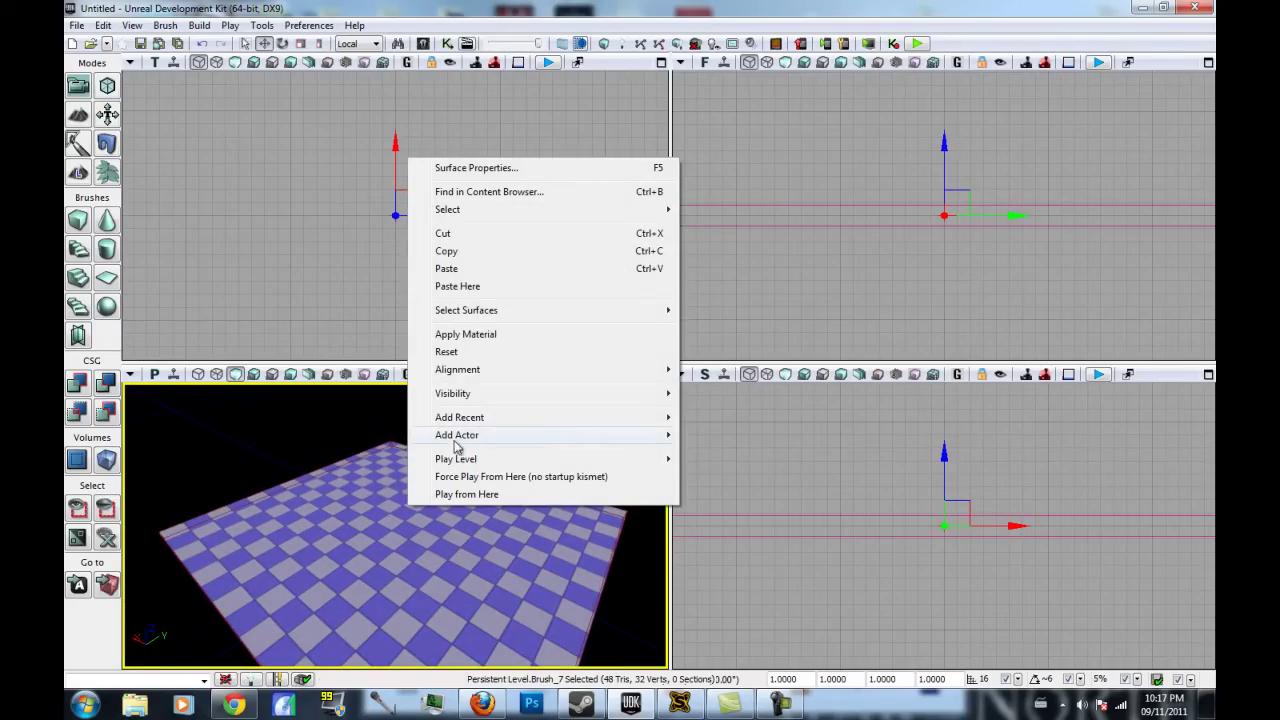
{"action": "mouse_move", "coordinate": [457, 435]}
{"action": "left_click", "coordinate": [745, 437]}
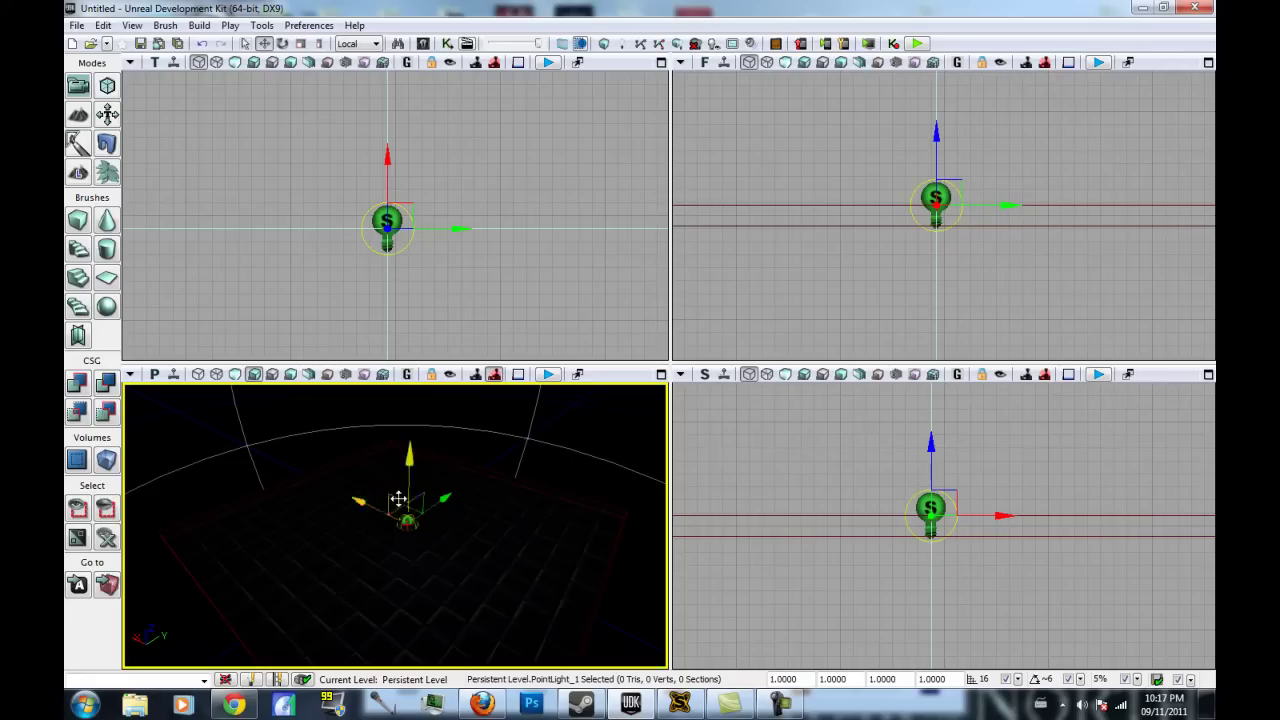
{"action": "left_click_drag", "start_coordinate": [411, 470], "coordinate": [433, 374]}
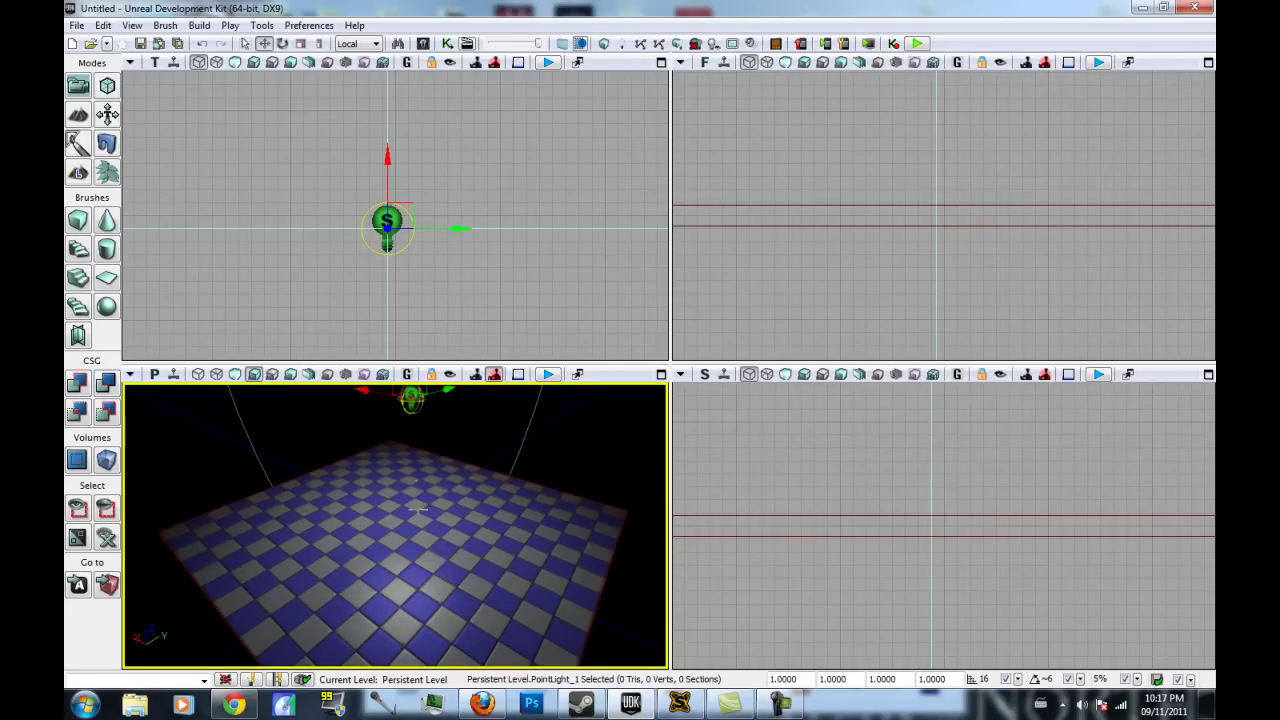
Raise and lower the point light above the floor in the side view to compare the lighting at different heights
{"action": "scroll", "coordinate": [870, 505], "scroll_direction": "down", "scroll_amount": 6}
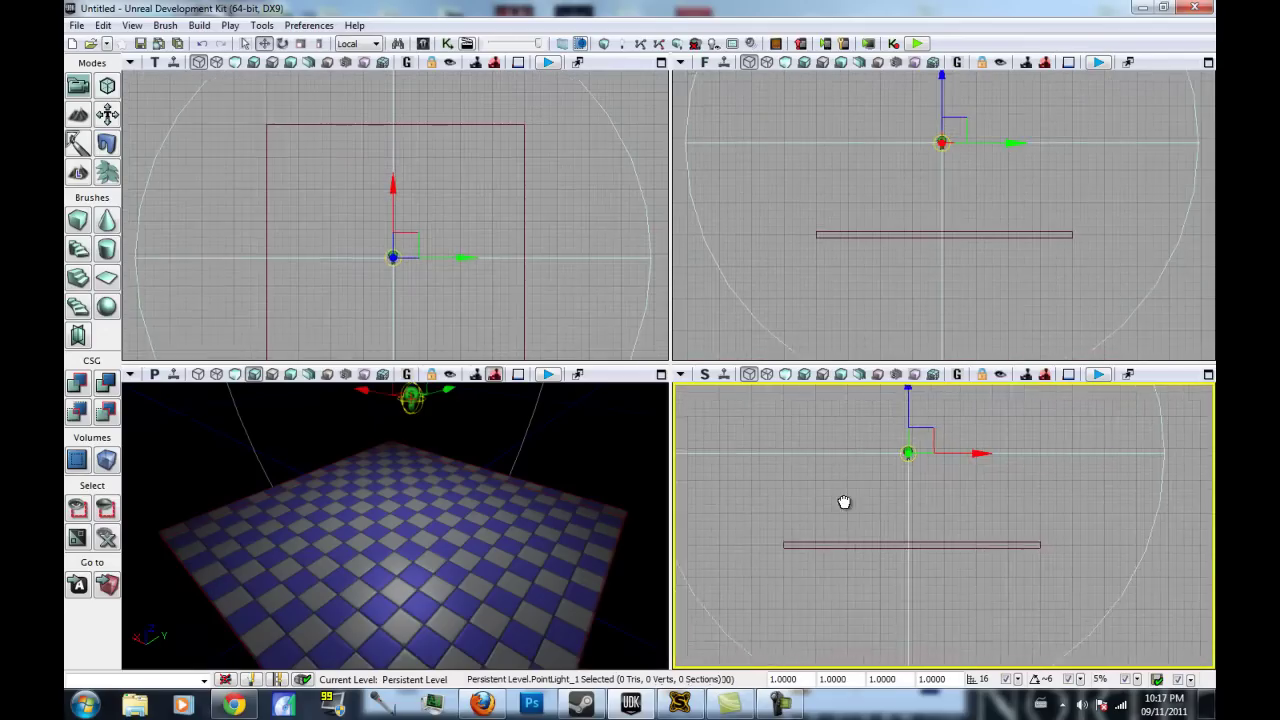
{"action": "left_click_drag", "start_coordinate": [883, 505], "coordinate": [910, 466]}
{"action": "mouse_move", "coordinate": [951, 397]}
{"action": "left_mouse_down"}
{"action": "mouse_move", "coordinate": [964, 378]}
{"action": "mouse_move", "coordinate": [959, 391]}
{"action": "left_mouse_up"}
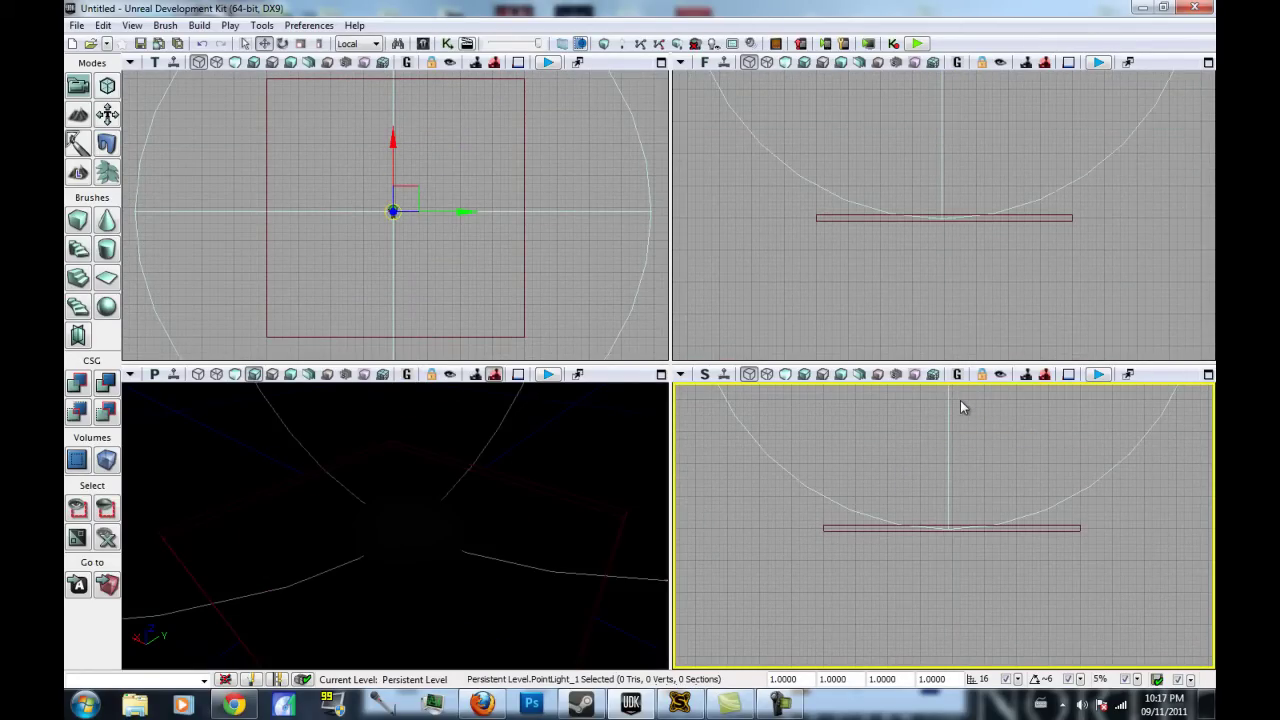
{"action": "left_click_drag", "start_coordinate": [988, 450], "coordinate": [917, 626]}
{"action": "left_click_drag", "start_coordinate": [875, 408], "coordinate": [862, 672]}
{"action": "left_click_drag", "start_coordinate": [933, 626], "coordinate": [933, 401]}
{"action": "left_click_drag", "start_coordinate": [883, 451], "coordinate": [878, 411]}
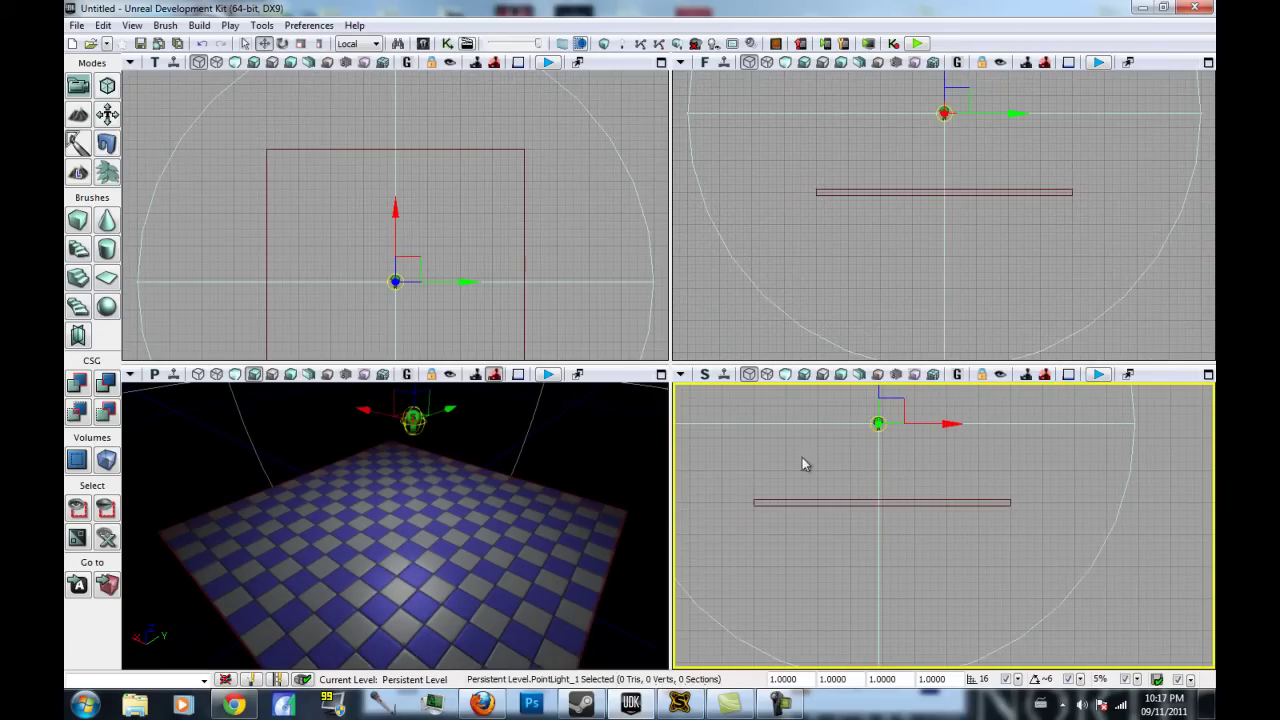
Delete the point light and play-test the unlit level in the perspective viewport
{"action": "left_click_drag", "start_coordinate": [471, 532], "coordinate": [491, 415]}
{"action": "key", "text": "Delete"}
{"action": "right_click_drag", "start_coordinate": [448, 577], "coordinate": [472, 559]}
{"action": "key", "text": "w"}
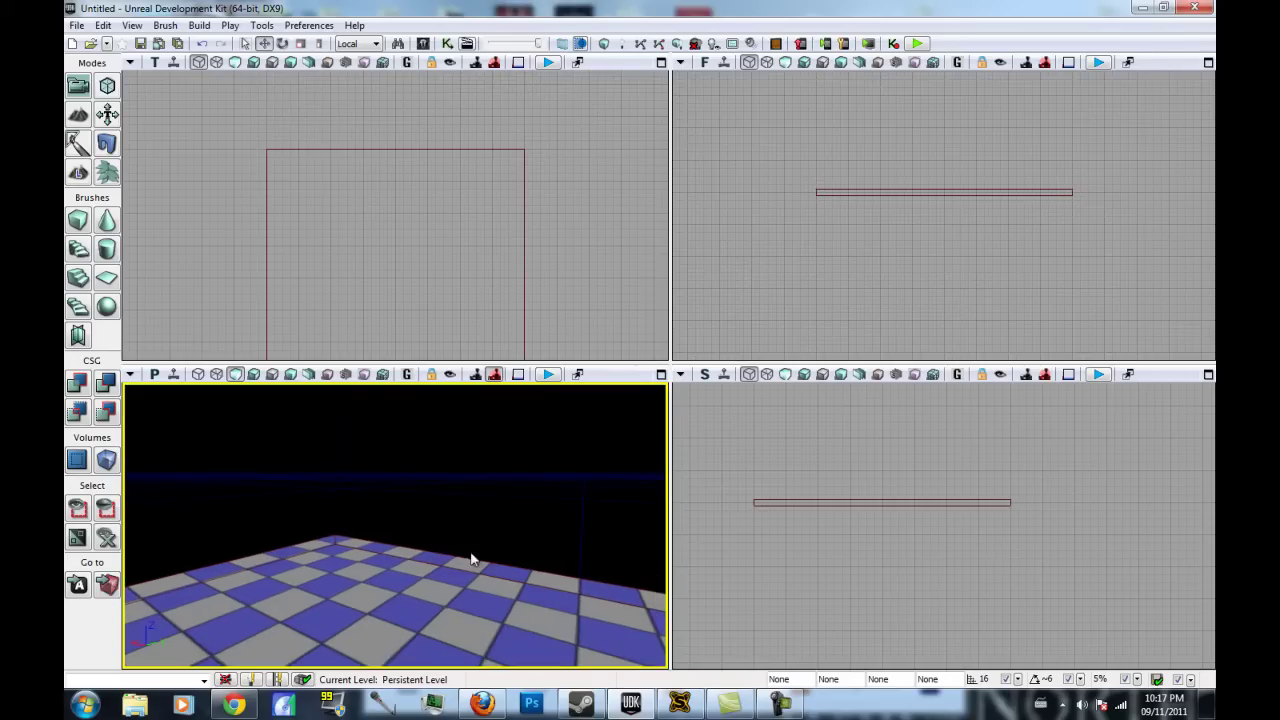
{"action": "left_click", "coordinate": [549, 375]}
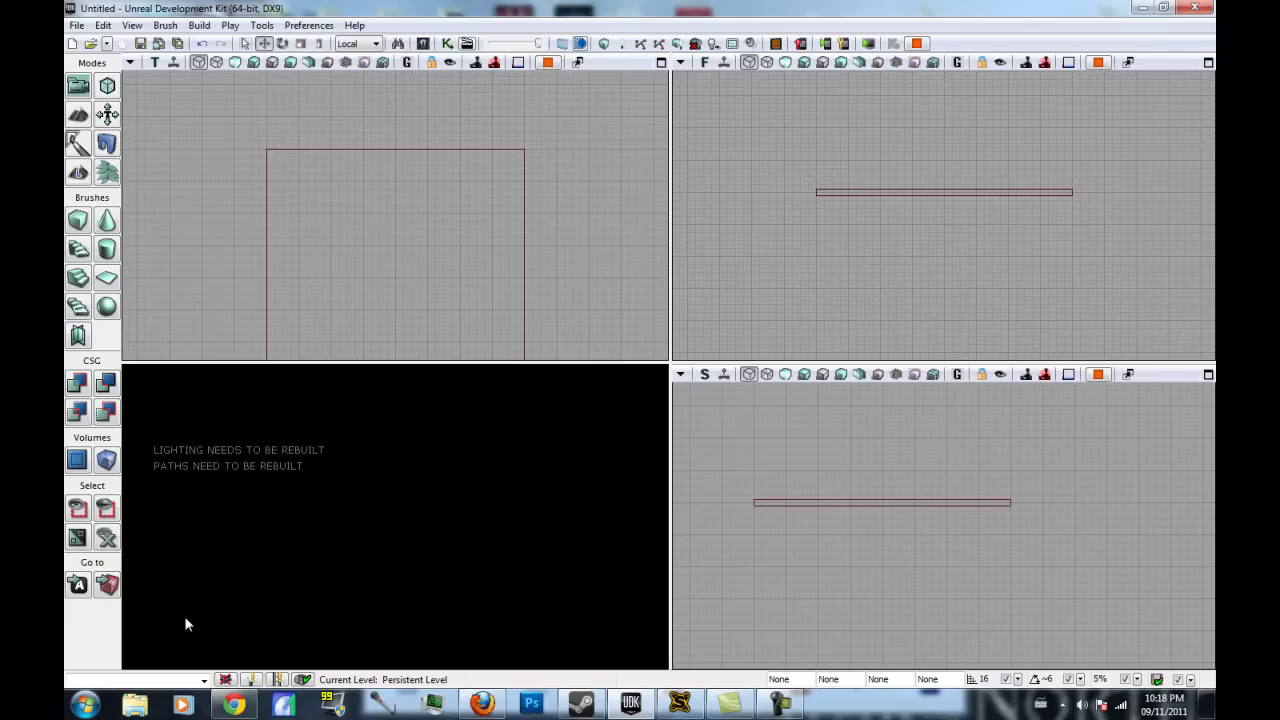
{"action": "key", "text": "Escape"}
Add a new point light raised above the middle of the floor and play-test the level in the perspective viewport
{"action": "right_click_drag", "start_coordinate": [407, 626], "coordinate": [408, 550]}
{"action": "key", "text": "s"}
{"action": "right_click", "coordinate": [406, 550]}
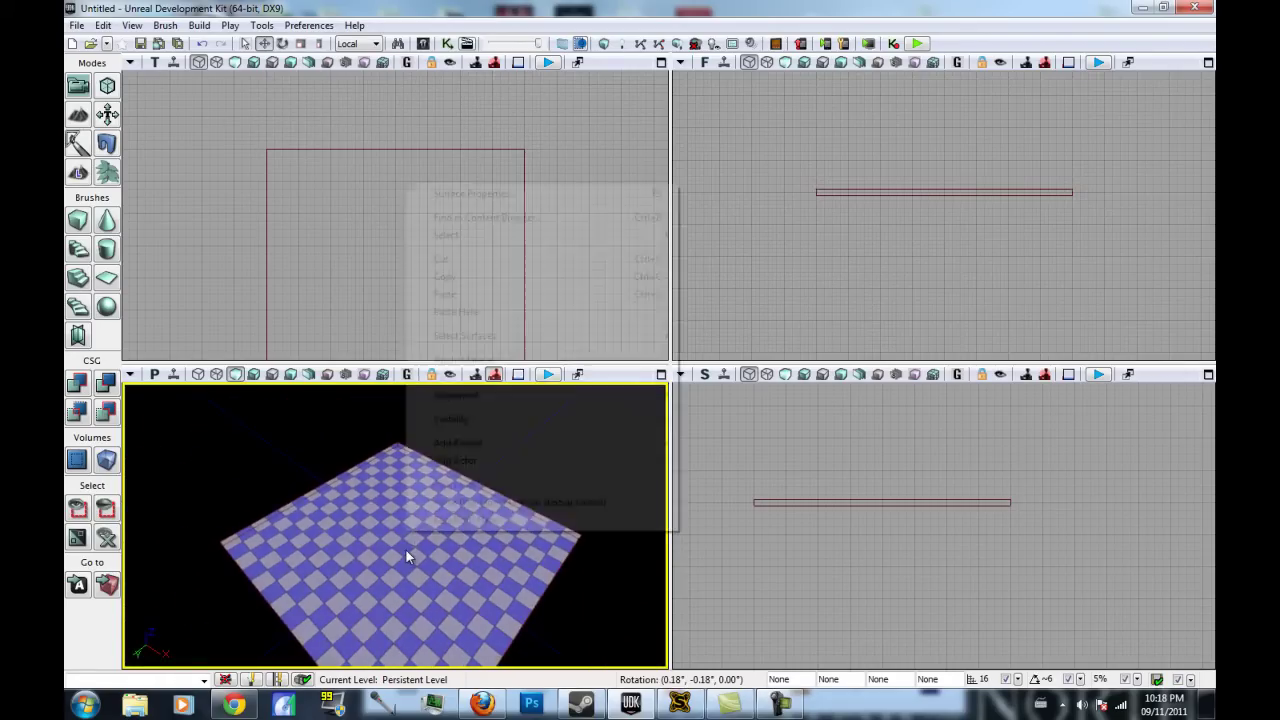
{"action": "mouse_move", "coordinate": [500, 463]}
{"action": "left_click", "coordinate": [730, 458]}
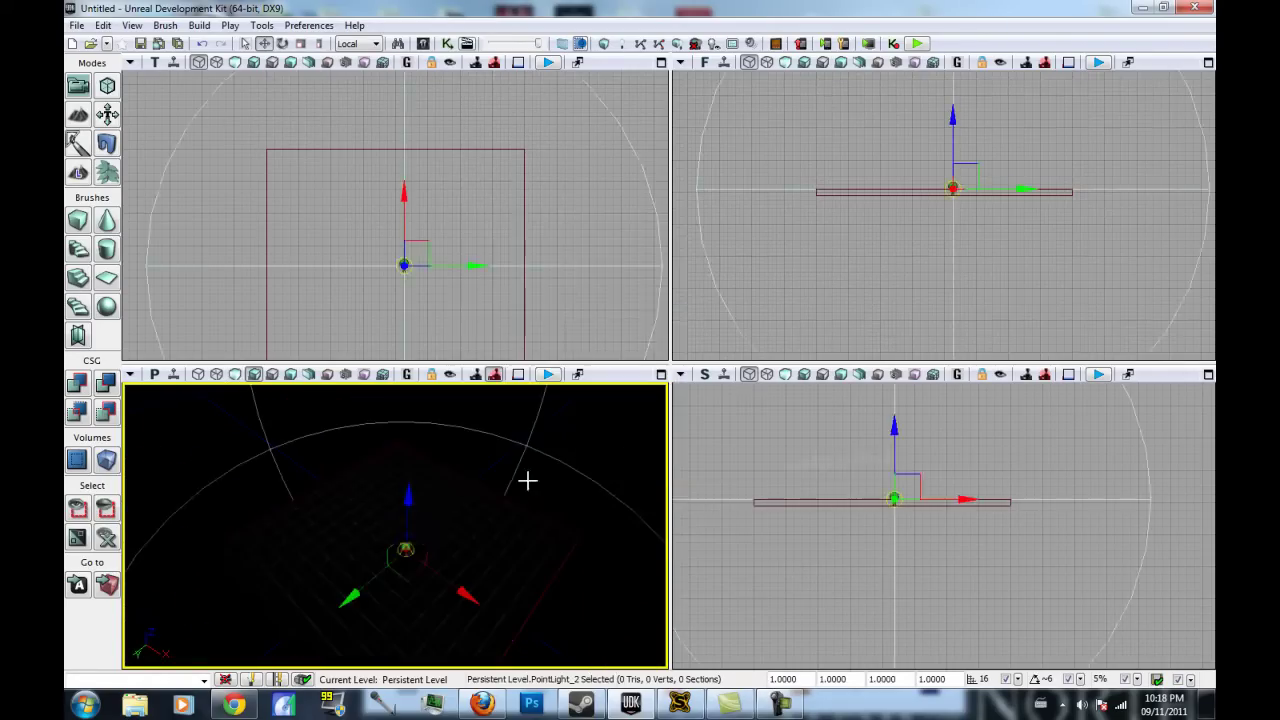
{"action": "left_click_drag", "start_coordinate": [414, 429], "coordinate": [556, 380]}
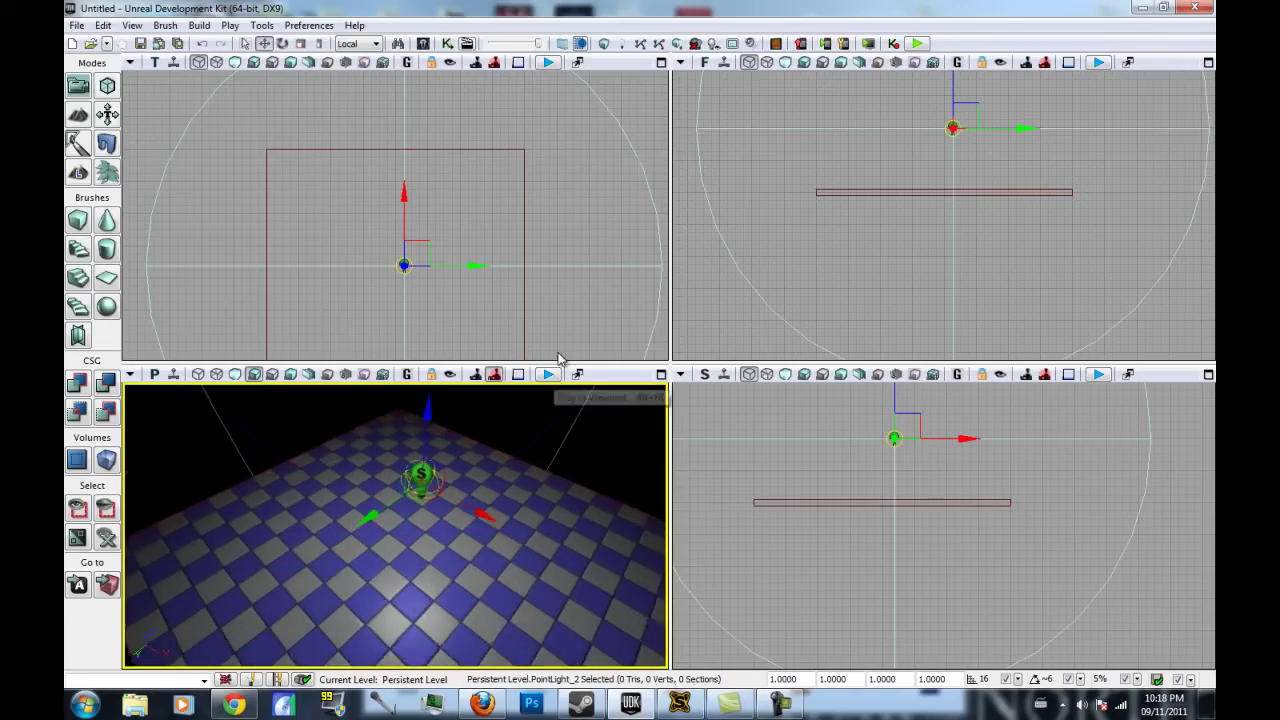
{"action": "left_click", "coordinate": [548, 374]}
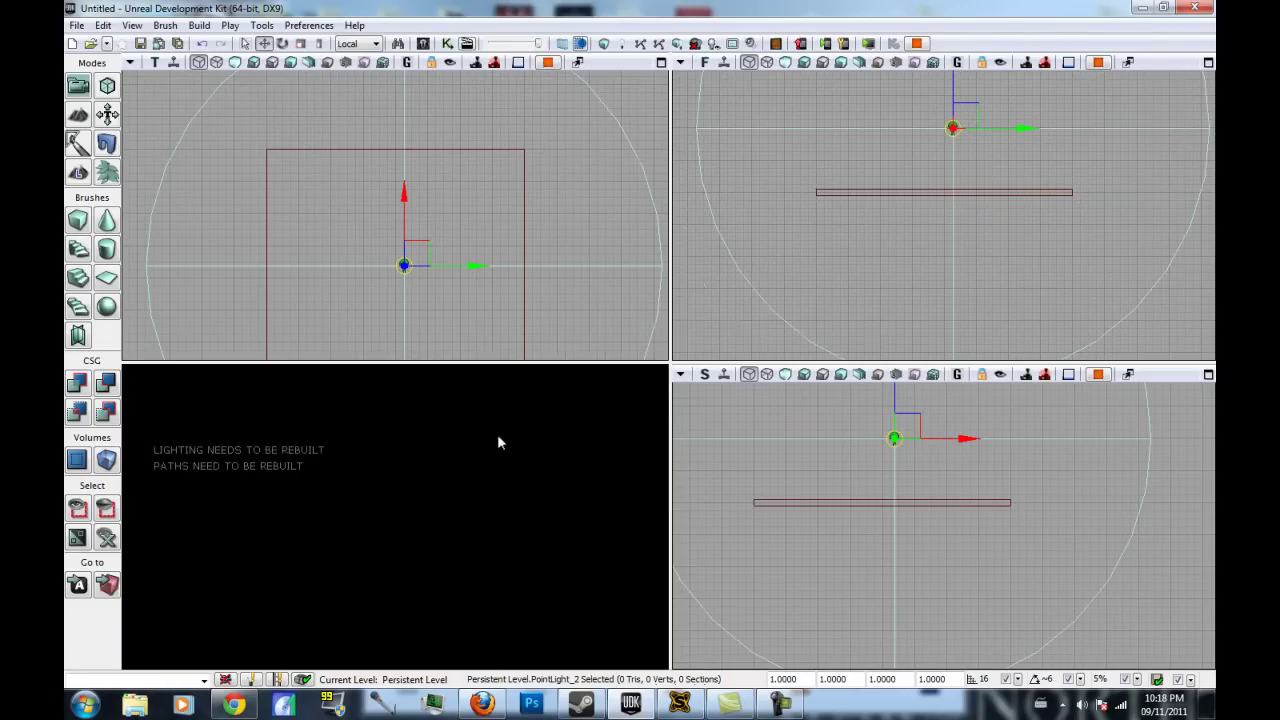
{"action": "key", "text": "Escape"}
Build the lighting at Preview quality, dismiss the Map Check report, and play-test the level in the perspective viewport
{"action": "left_click", "coordinate": [198, 25]}
{"action": "left_click", "coordinate": [232, 82]}
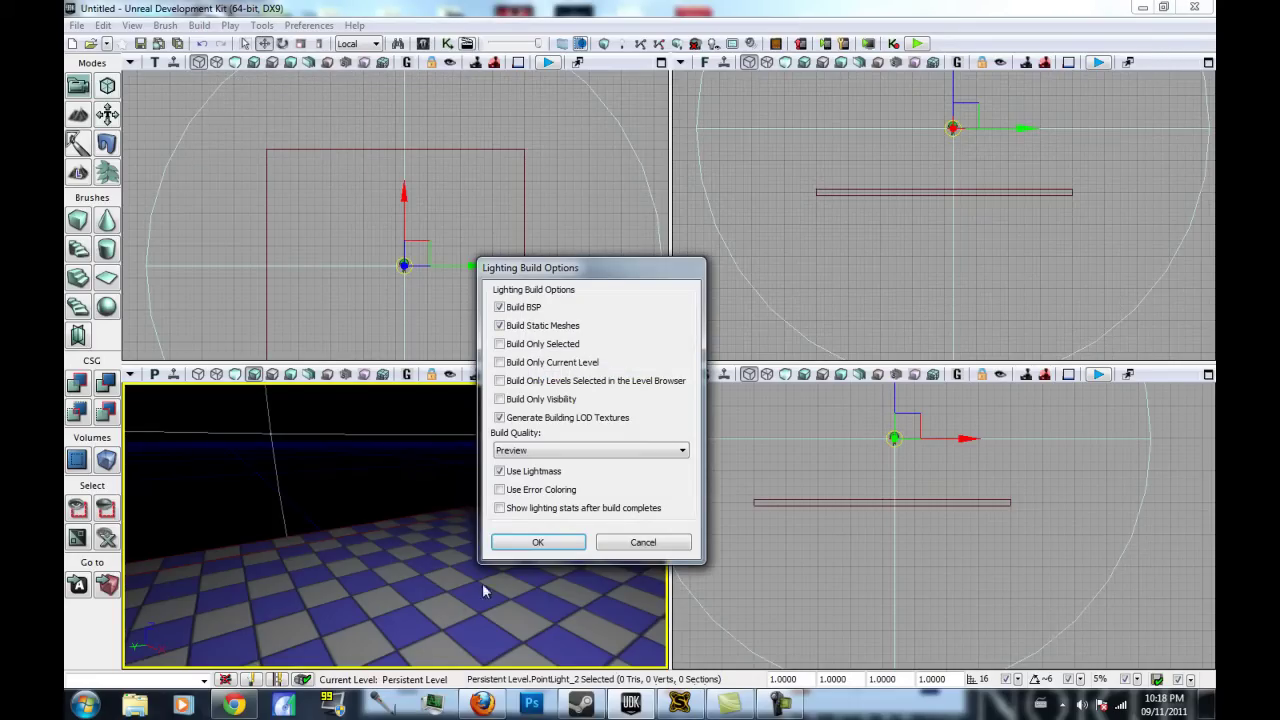
{"action": "left_click", "coordinate": [536, 545]}
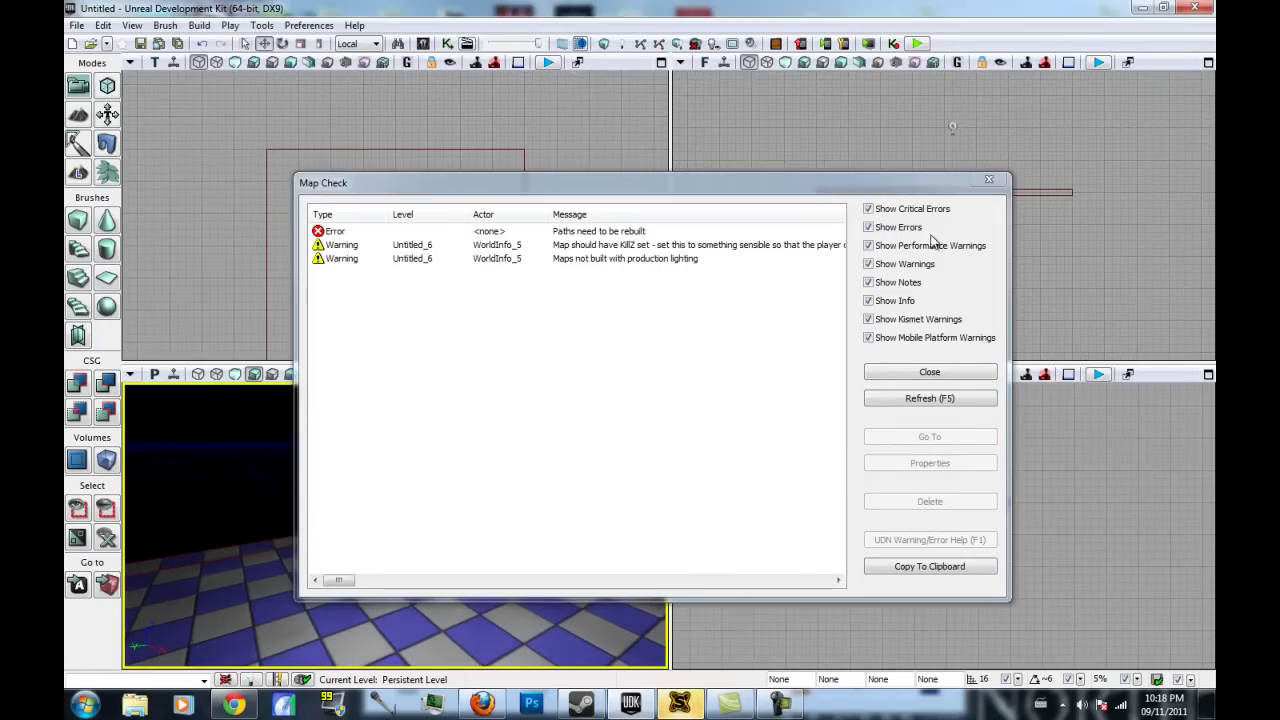
{"action": "left_click", "coordinate": [989, 179]}
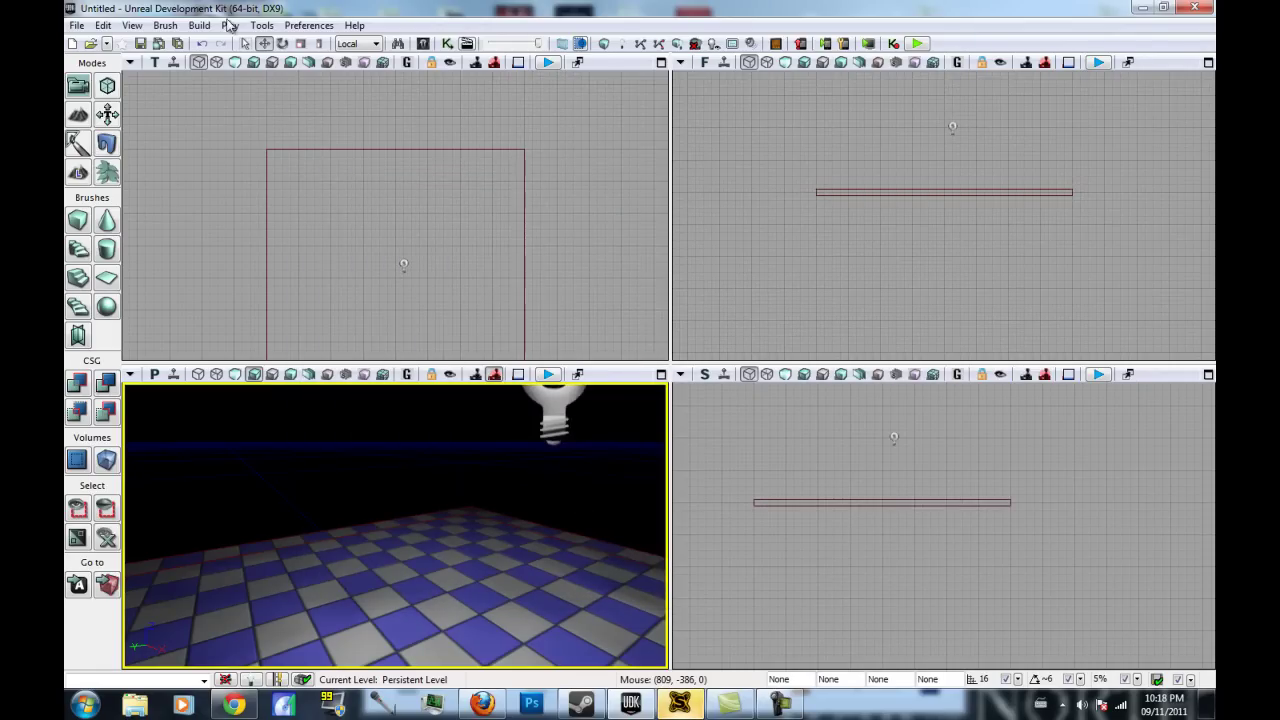
{"action": "left_click", "coordinate": [543, 375]}
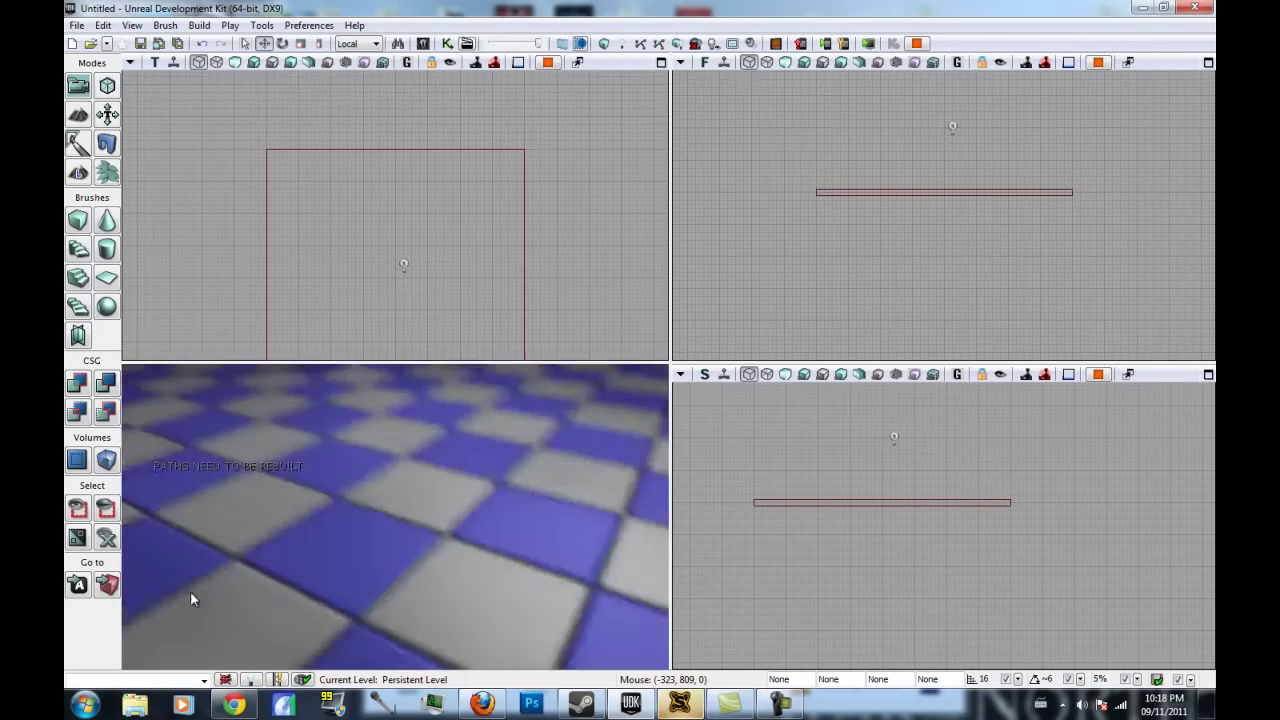
{"action": "key", "text": "Escape"}
Add a PlayerStart actor on the checkered floor, a little behind its centre
{"action": "right_click_drag", "start_coordinate": [401, 536], "coordinate": [432, 539]}
{"action": "scroll", "coordinate": [402, 536], "scroll_direction": "down", "scroll_amount": 6}
{"action": "scroll", "coordinate": [432, 539], "scroll_direction": "up", "scroll_amount": 5}
{"action": "scroll", "coordinate": [432, 539], "scroll_direction": "down", "scroll_amount": 5}
{"action": "right_click", "coordinate": [353, 492]}
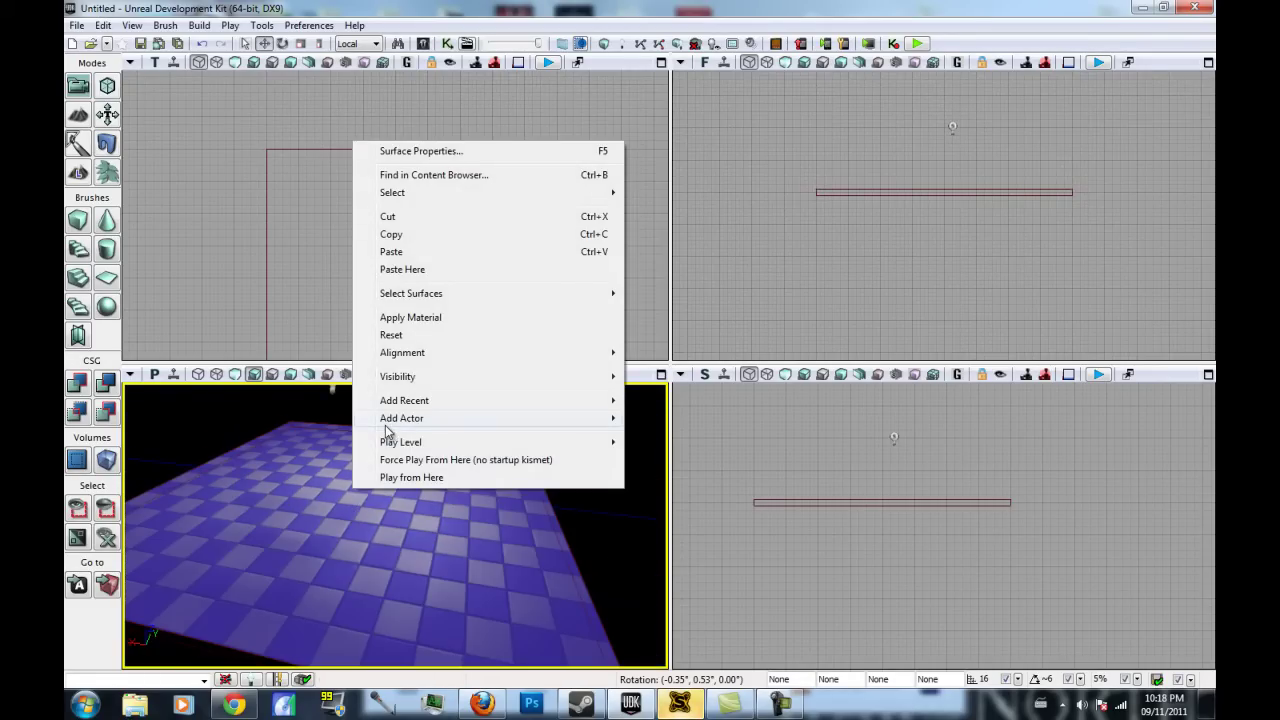
{"action": "mouse_move", "coordinate": [600, 420]}
{"action": "left_click", "coordinate": [656, 437]}
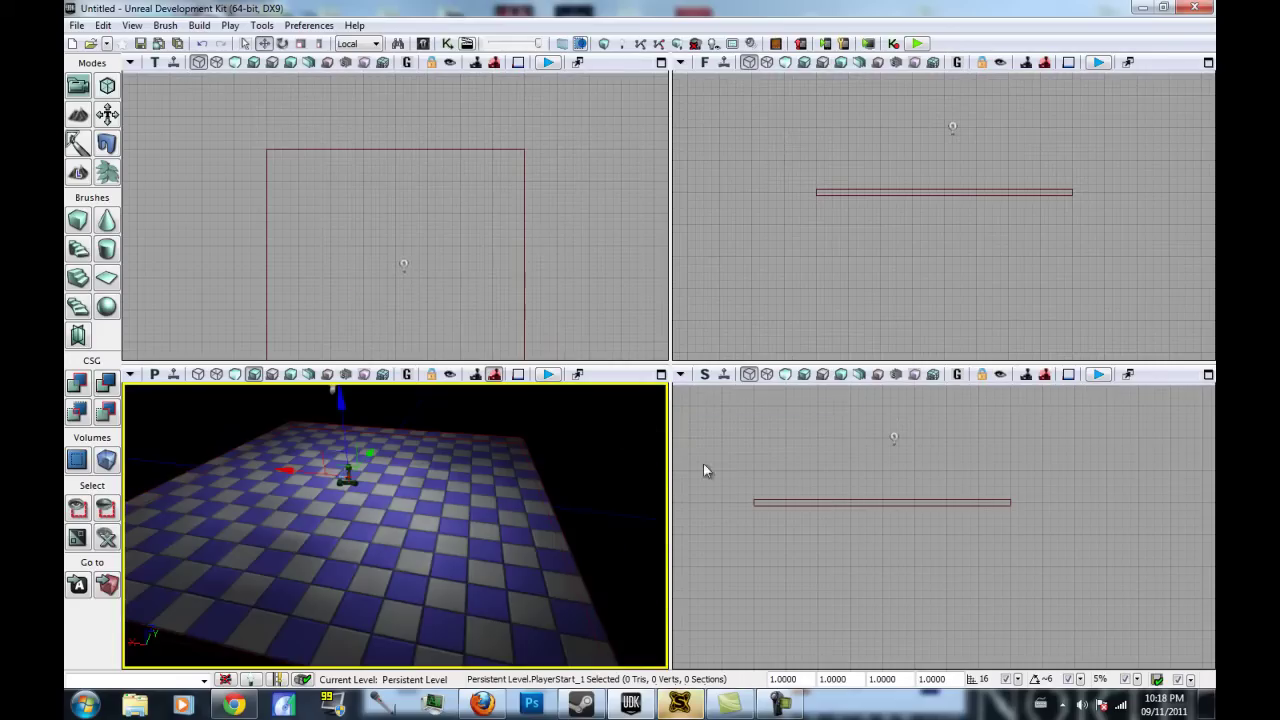
Lower the PlayerStart in the side view until it overlaps the floor
{"action": "scroll", "coordinate": [874, 492], "scroll_direction": "up", "scroll_amount": 3}
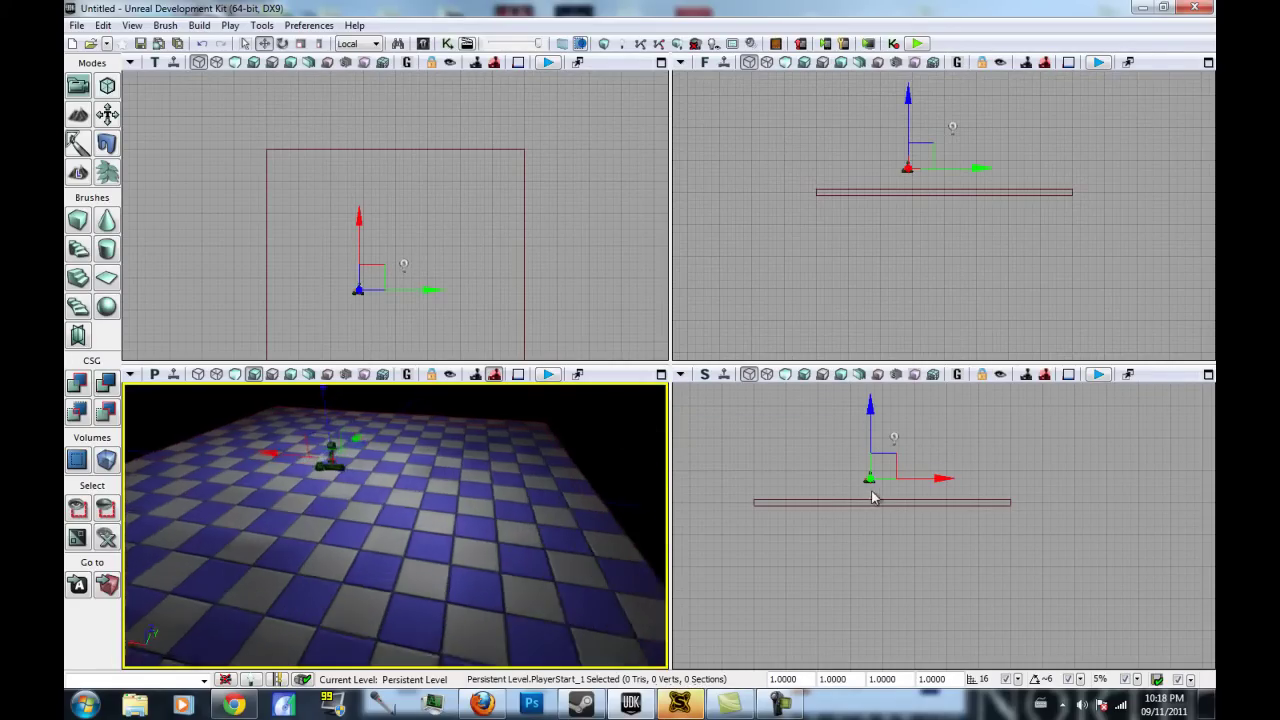
{"action": "left_click", "coordinate": [785, 471]}
{"action": "scroll", "coordinate": [827, 464], "scroll_direction": "up", "scroll_amount": 7}
{"action": "left_click_drag", "start_coordinate": [839, 465], "coordinate": [736, 374]}
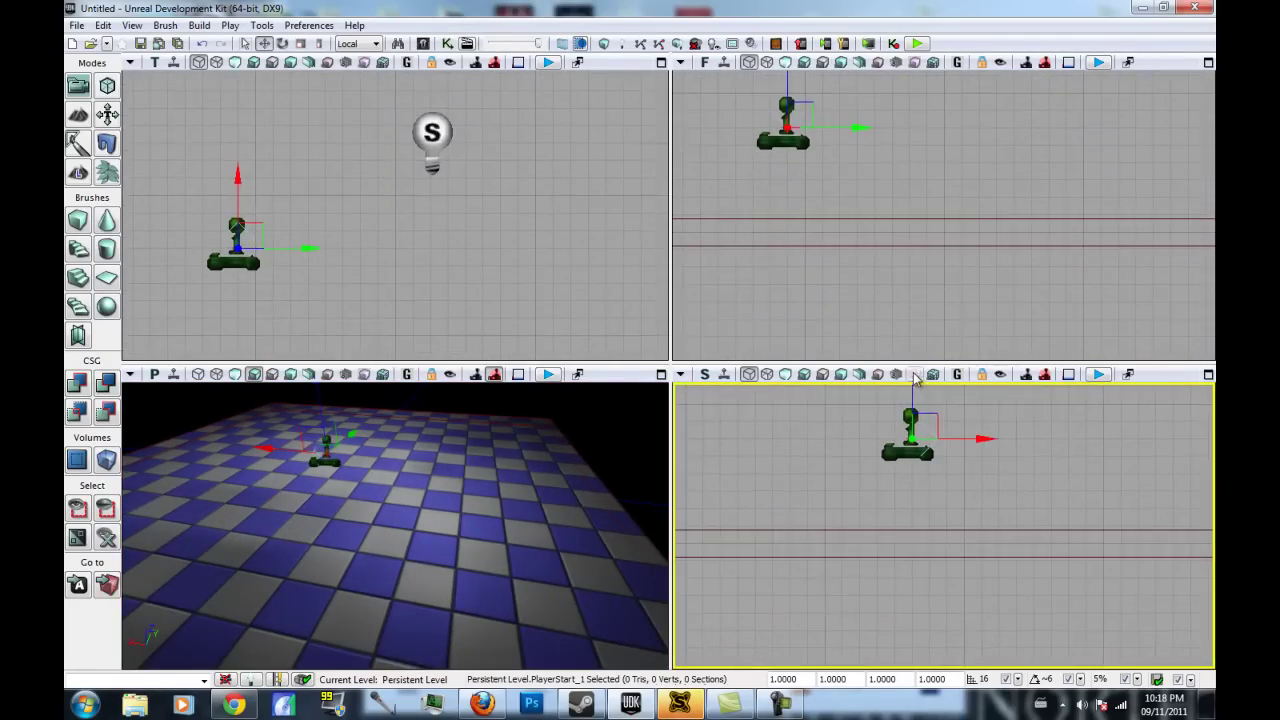
{"action": "left_click_drag", "start_coordinate": [910, 388], "coordinate": [916, 468]}
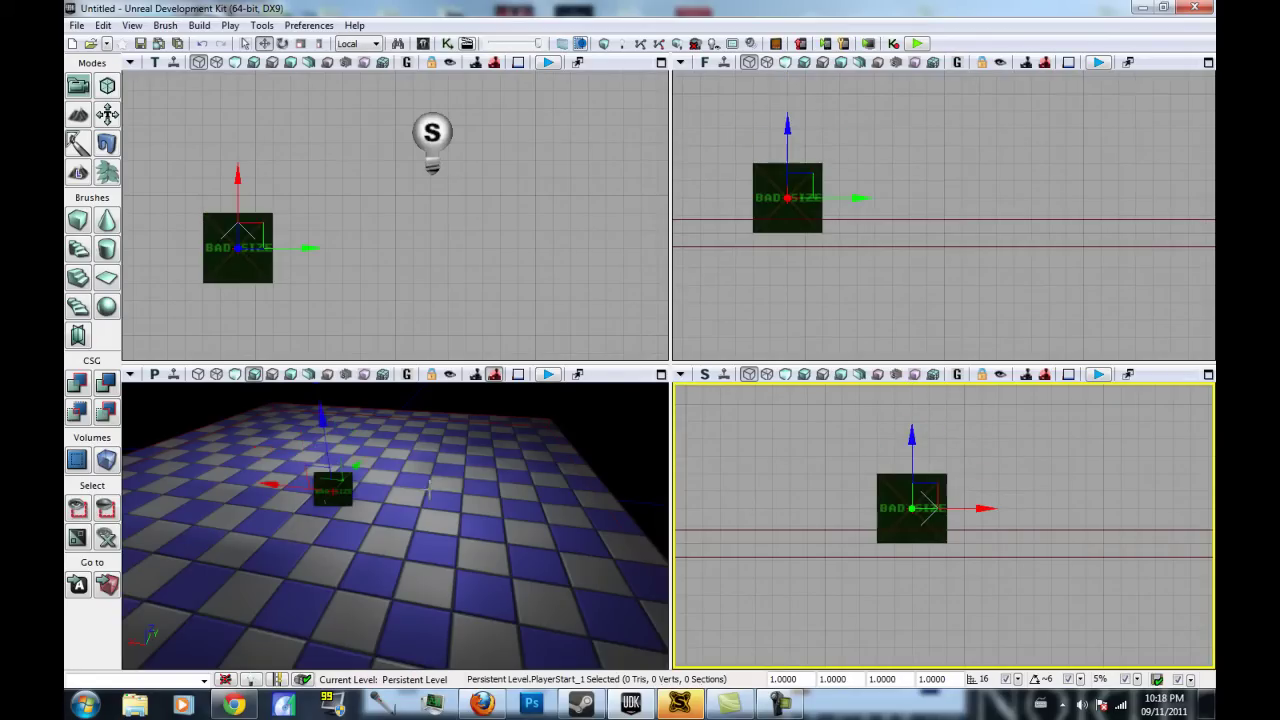
Run Build All on the level and review the KillZ and production lighting warnings in Map Check
{"action": "right_click_drag", "start_coordinate": [437, 501], "coordinate": [105, 376]}
{"action": "right_click_drag", "start_coordinate": [369, 471], "coordinate": [490, 663]}
{"action": "left_click_drag", "start_coordinate": [490, 663], "coordinate": [430, 447]}
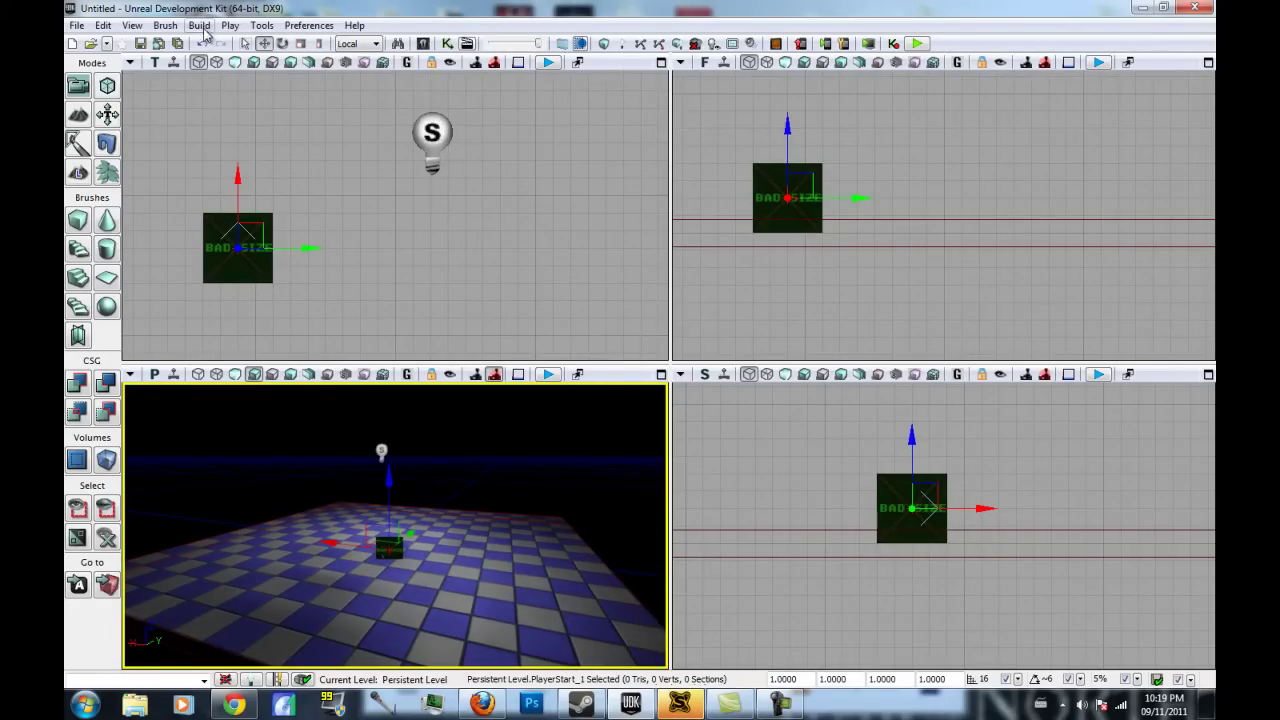
{"action": "left_click", "coordinate": [199, 26]}
{"action": "left_click", "coordinate": [228, 138]}
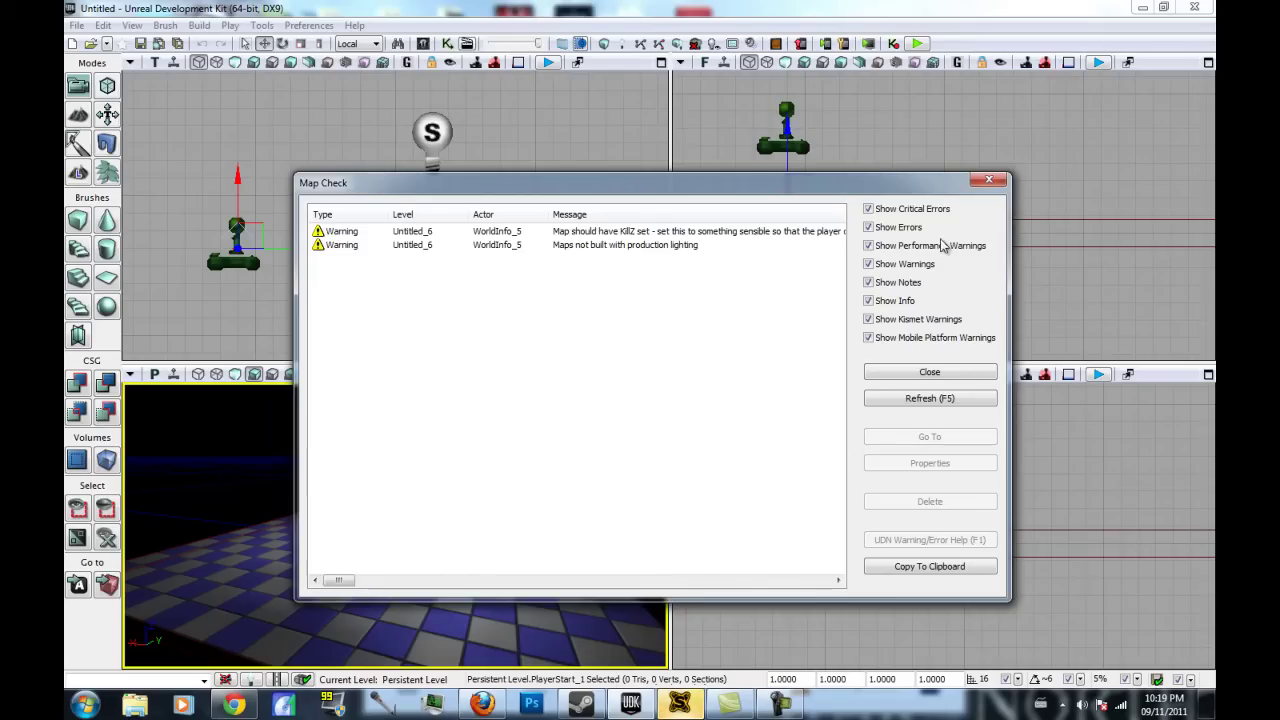
{"action": "left_click", "coordinate": [634, 246]}
{"action": "left_click", "coordinate": [607, 234]}
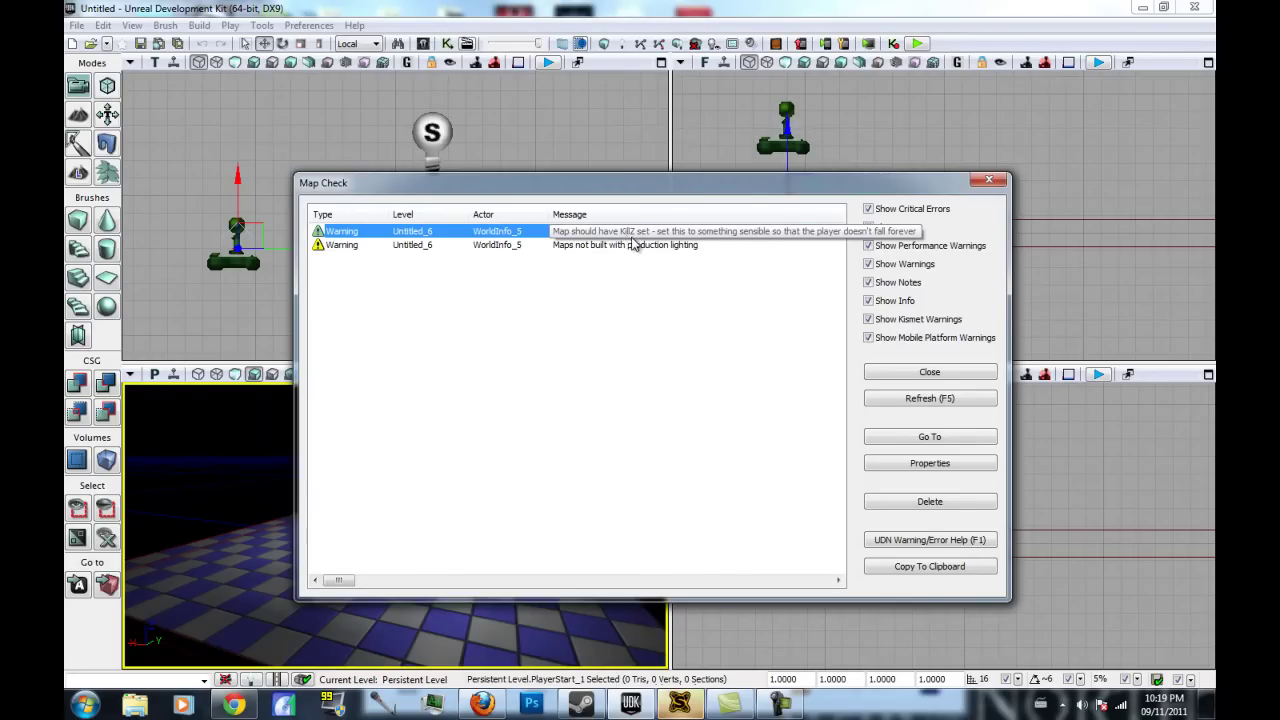
{"action": "left_click", "coordinate": [634, 247]}
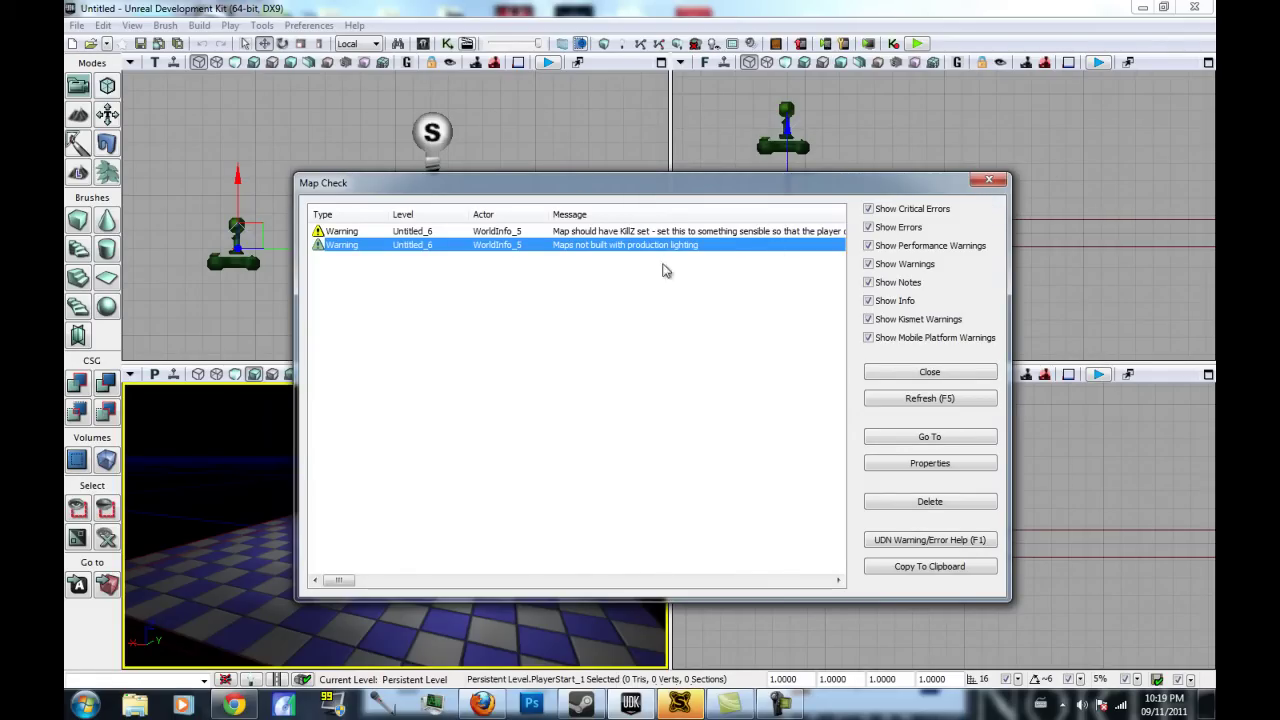
{"action": "left_click", "coordinate": [988, 180]}
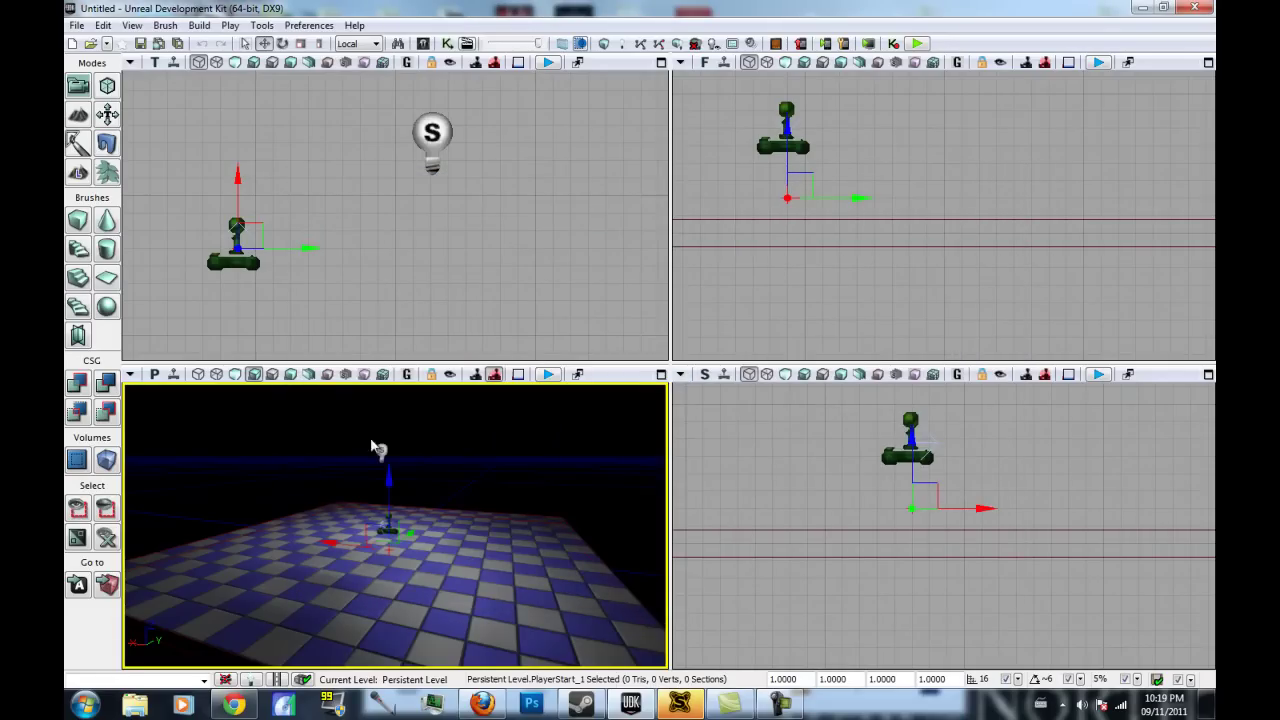
Raise the point light slightly higher and play-test the level in a separate editor preview window
{"action": "left_click", "coordinate": [384, 450]}
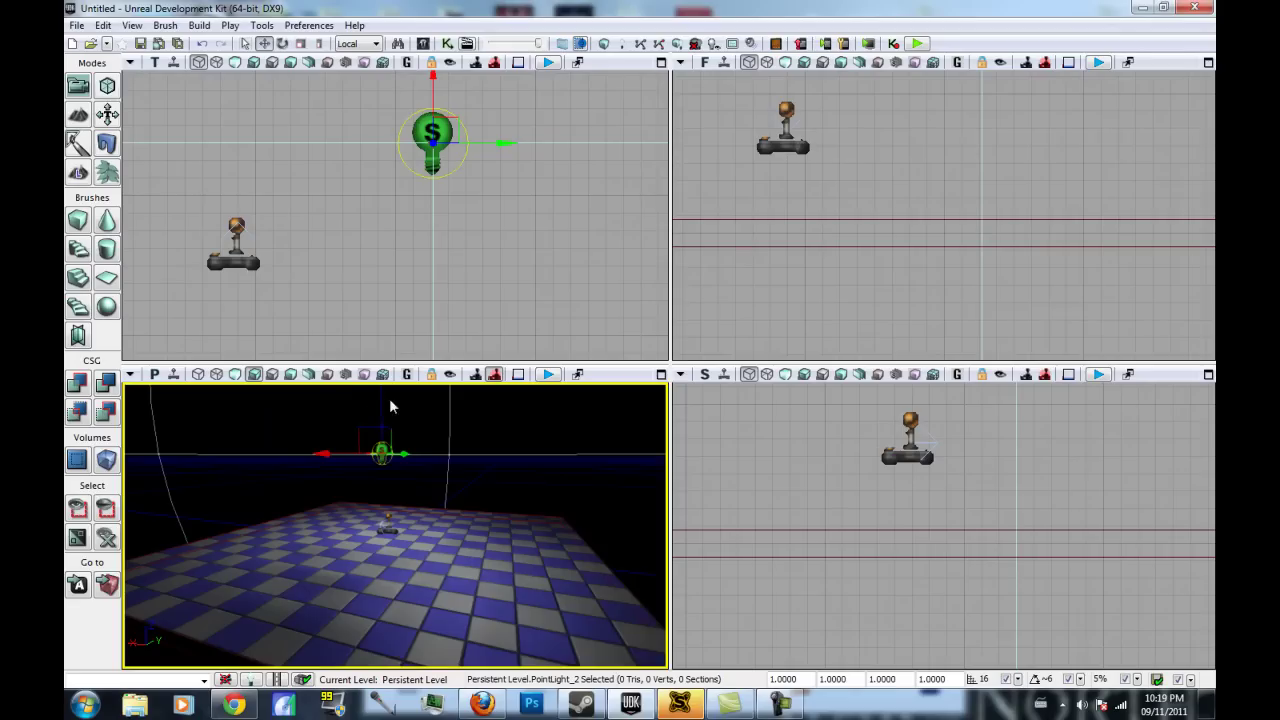
{"action": "left_click_drag", "start_coordinate": [381, 405], "coordinate": [382, 396]}
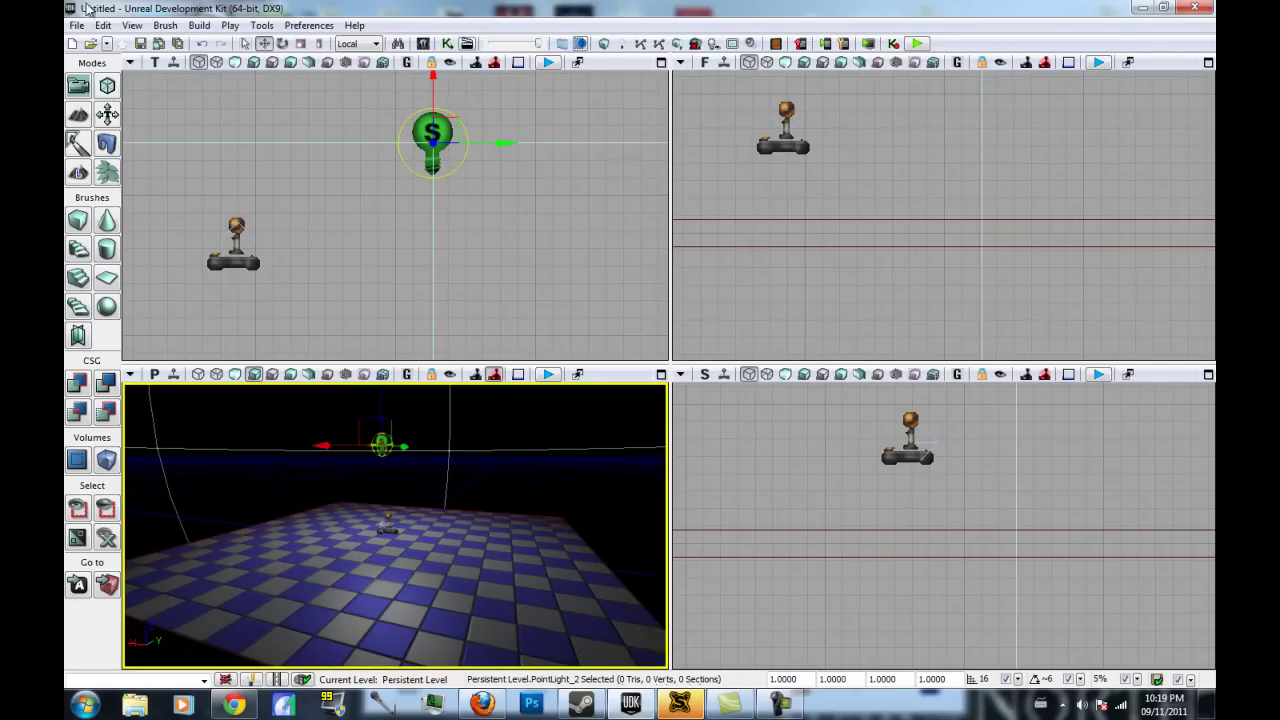
{"action": "left_click", "coordinate": [230, 25]}
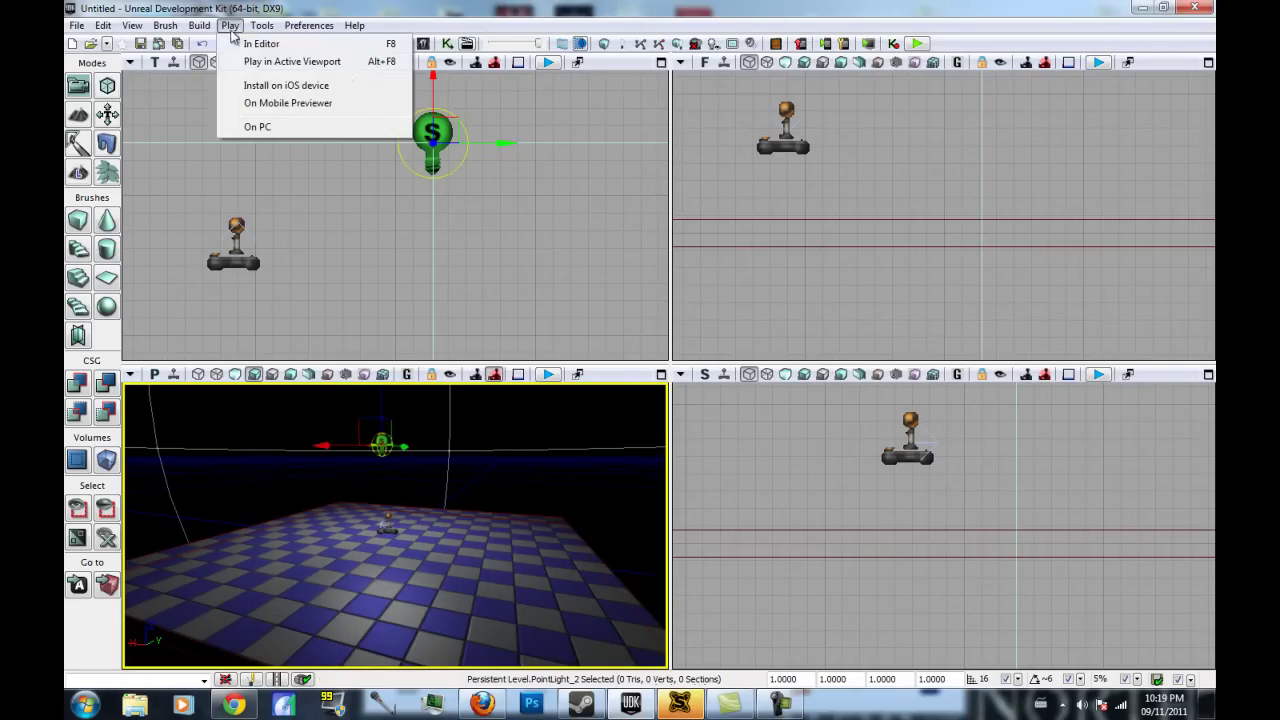
{"action": "left_click", "coordinate": [250, 44]}
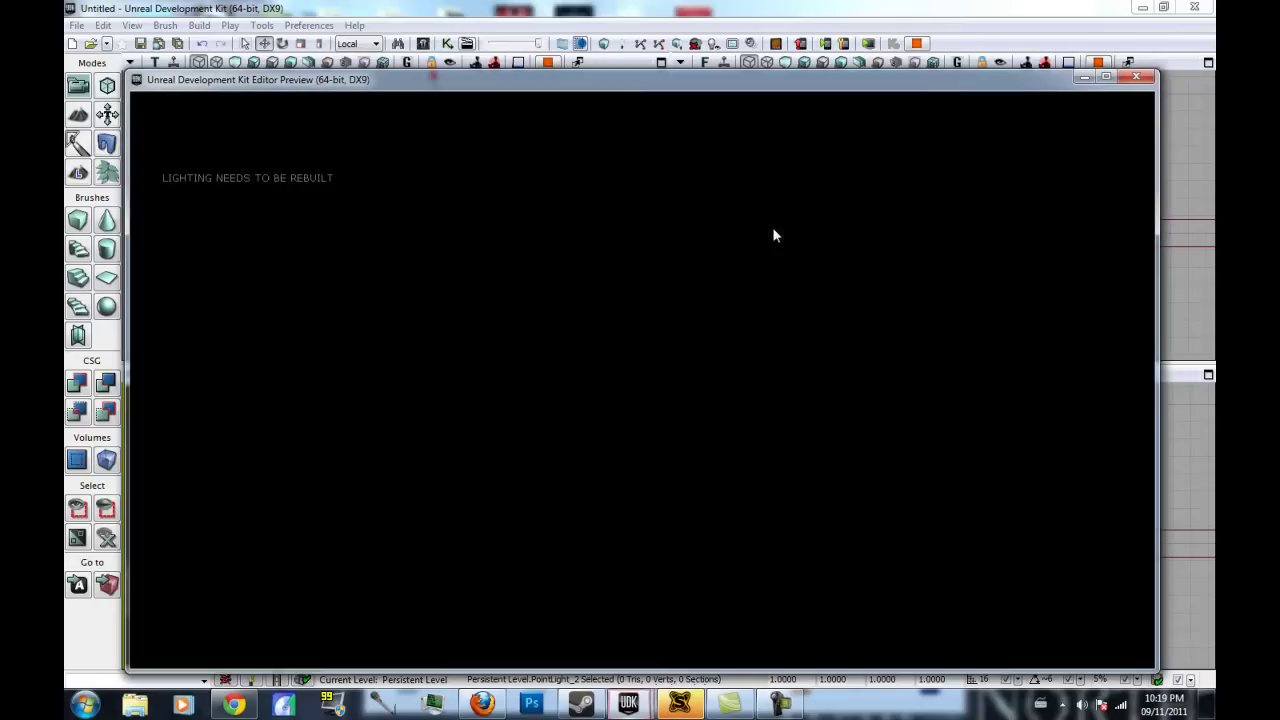
{"action": "key", "text": "Escape"}
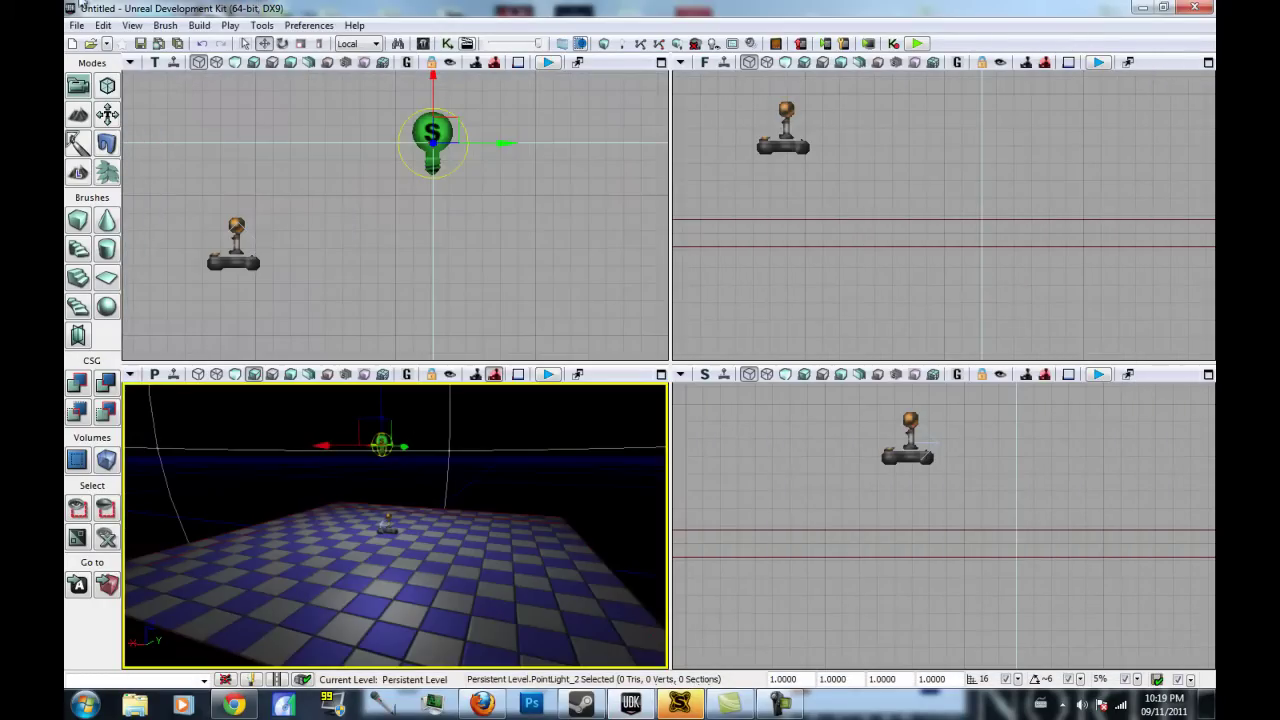
Run Build All again, play-test the rebuilt level in the editor preview window, and dismiss Map Check
{"action": "left_click", "coordinate": [199, 25]}
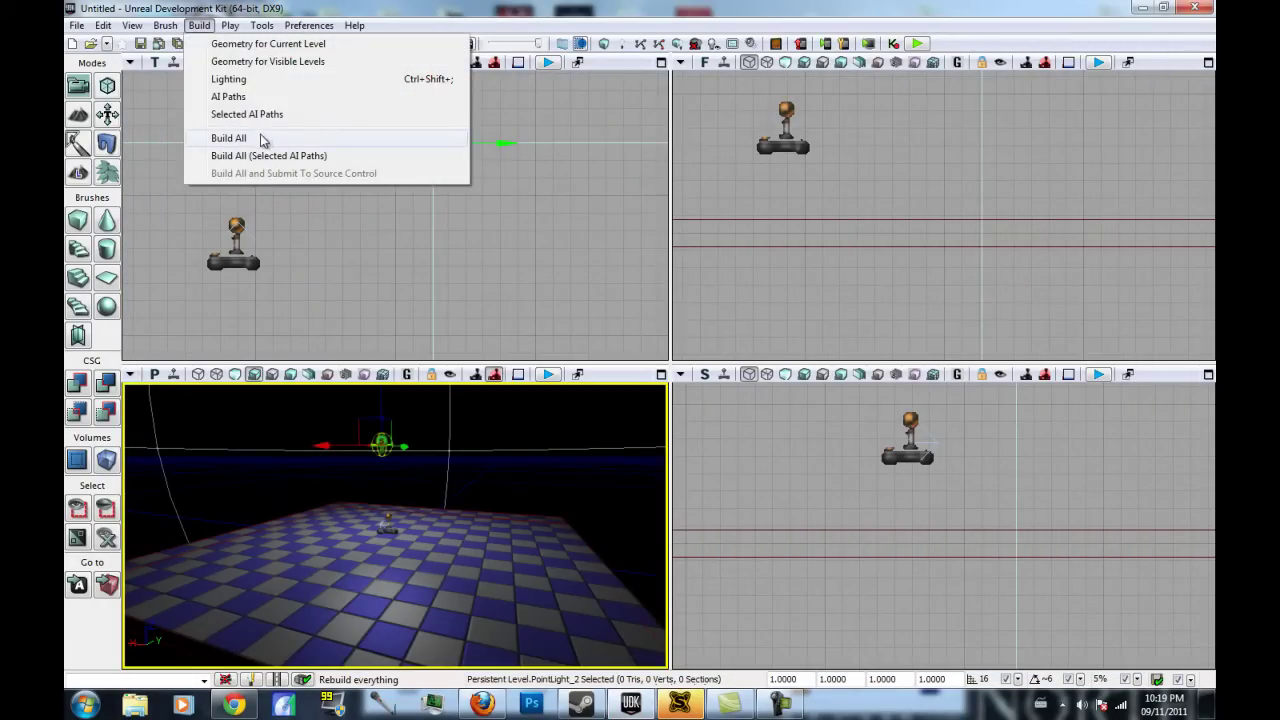
{"action": "left_click", "coordinate": [229, 138]}
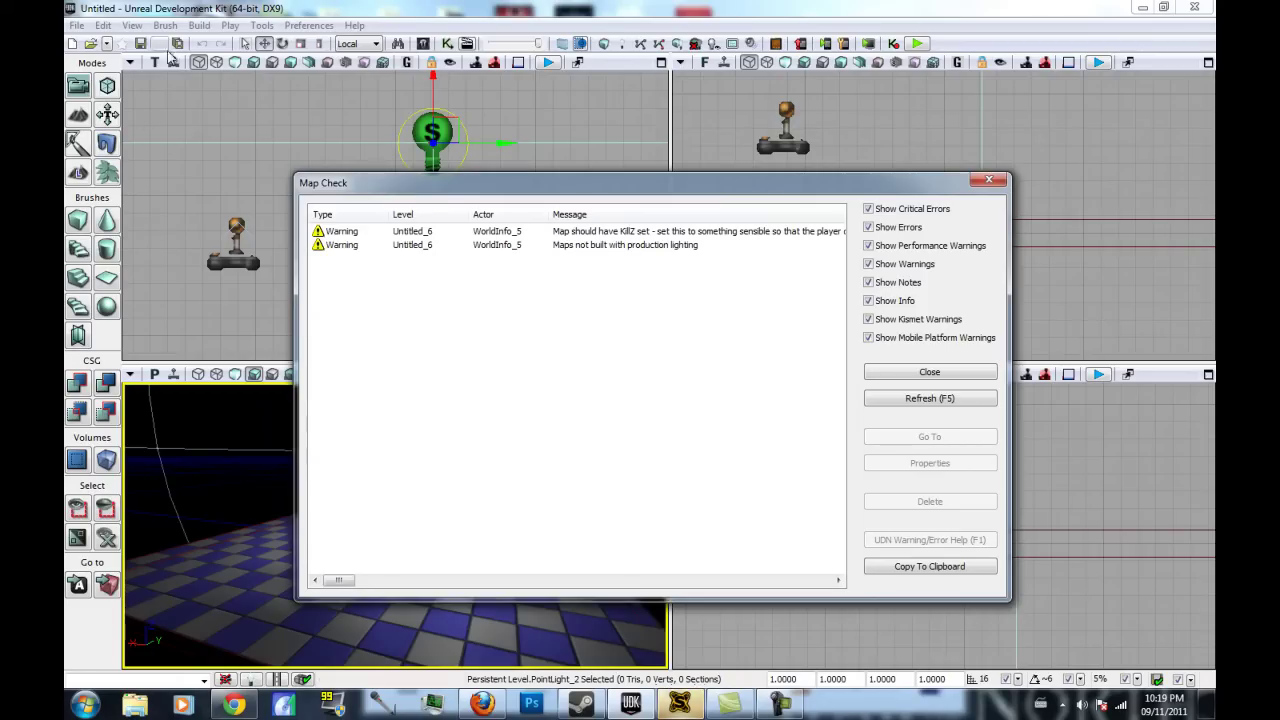
{"action": "left_click", "coordinate": [230, 25]}
{"action": "left_click", "coordinate": [246, 44]}
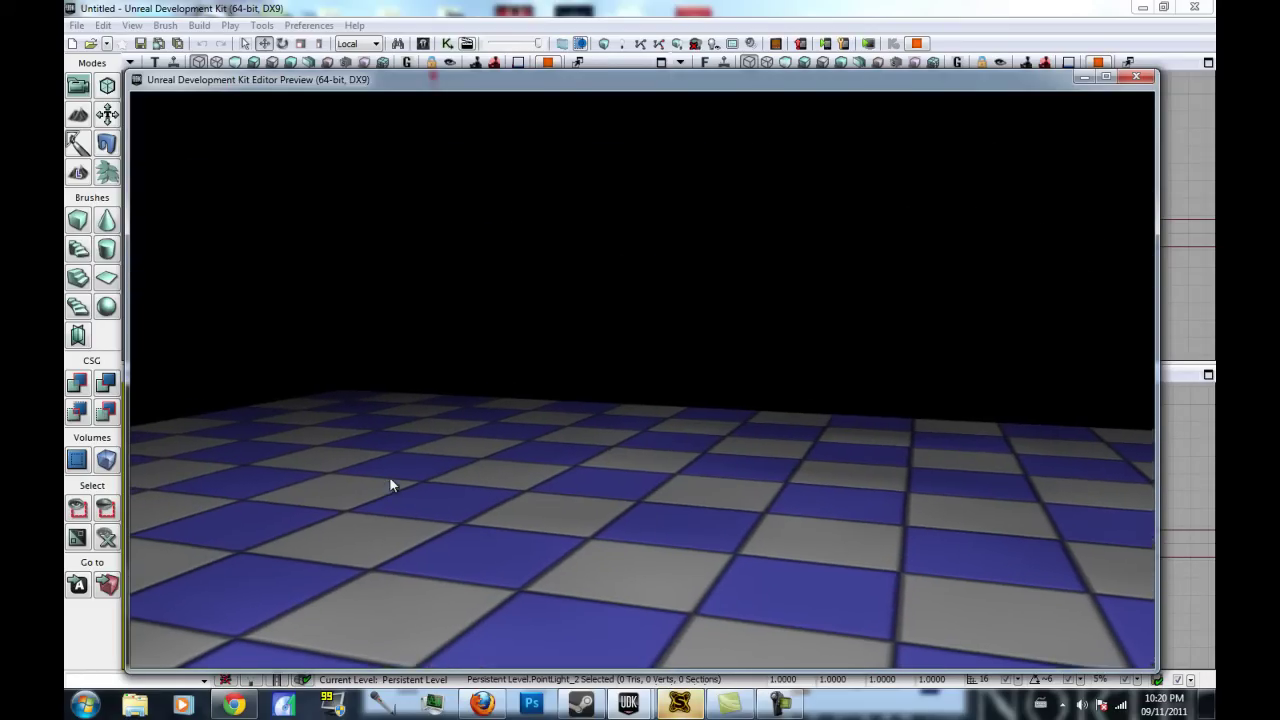
{"action": "key", "text": "Escape"}
{"action": "left_click", "coordinate": [988, 182]}
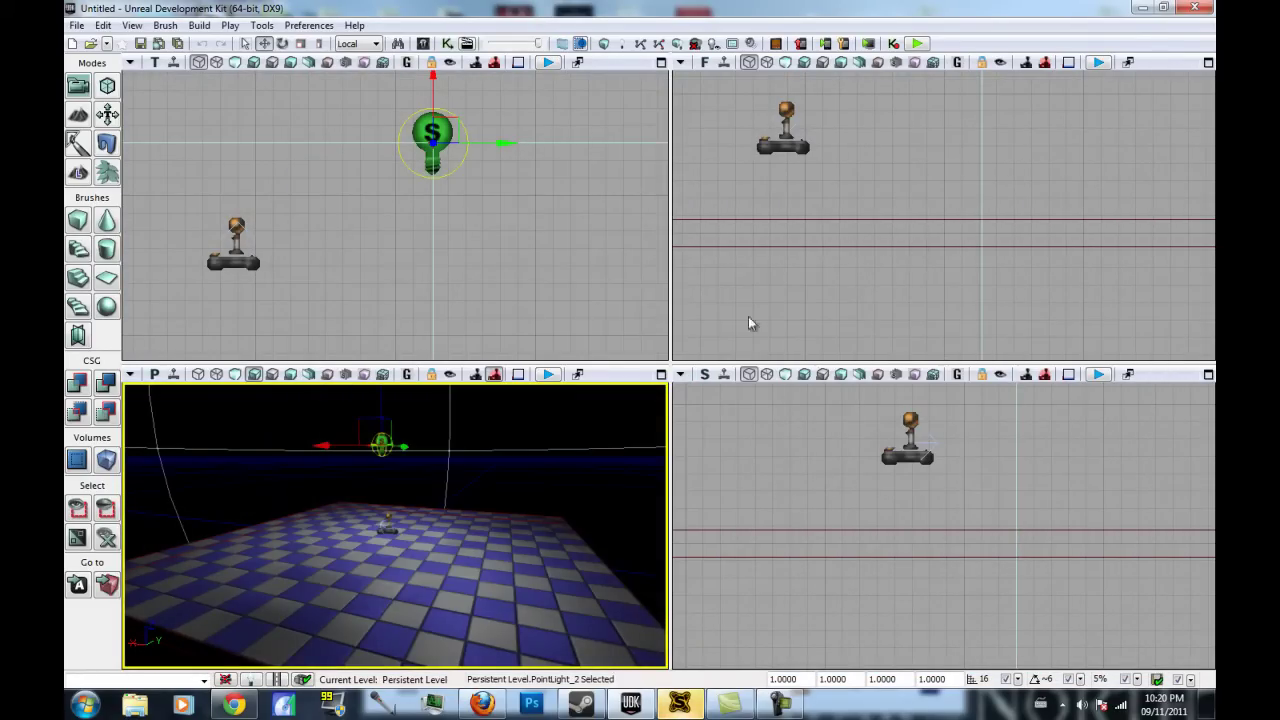
Search the Content Browser for "floor" and select the M_ASC_Floor_BSP_Tile01 material
{"action": "key", "text": "ctrl+shift+f"}
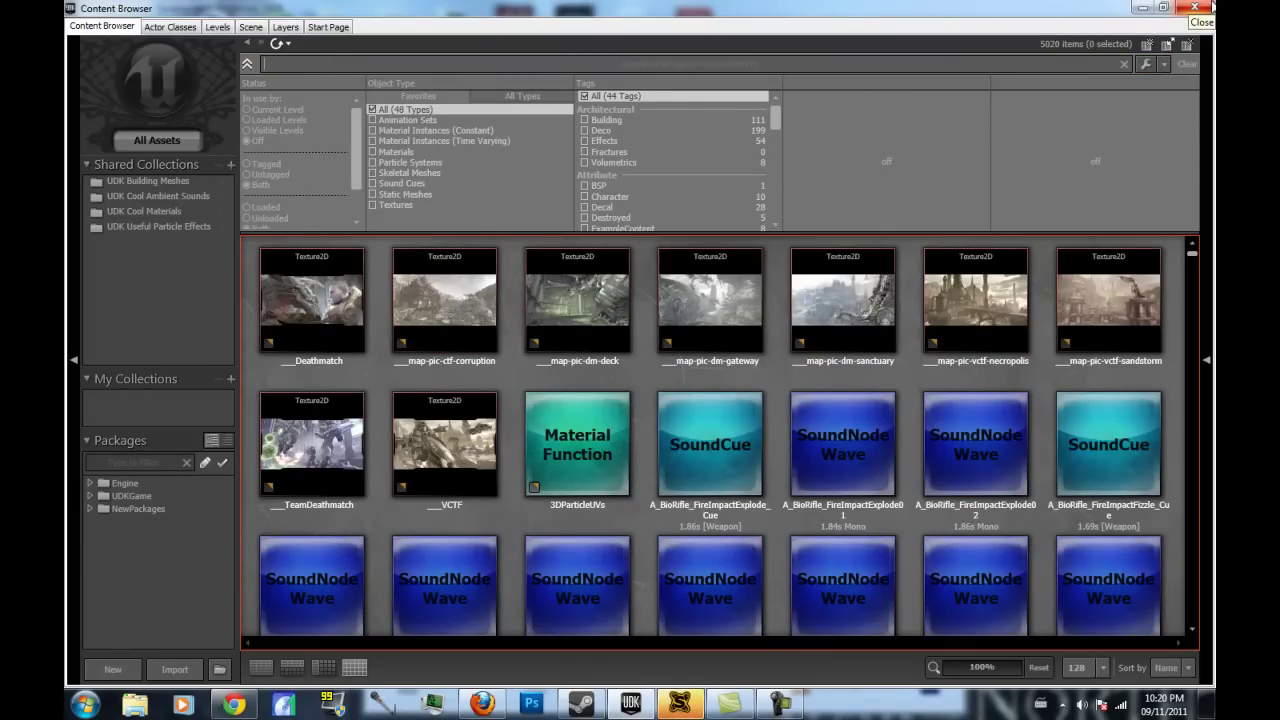
{"action": "type", "text": "floor"}
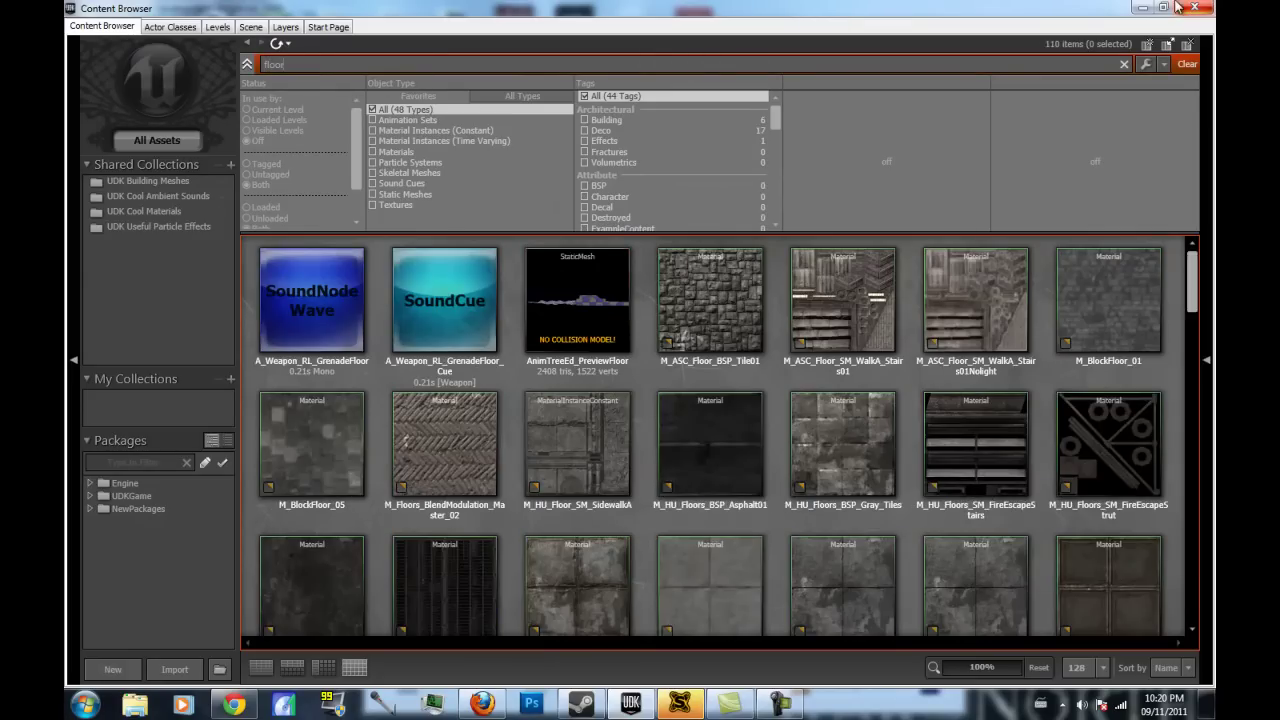
{"action": "left_click", "coordinate": [706, 290]}
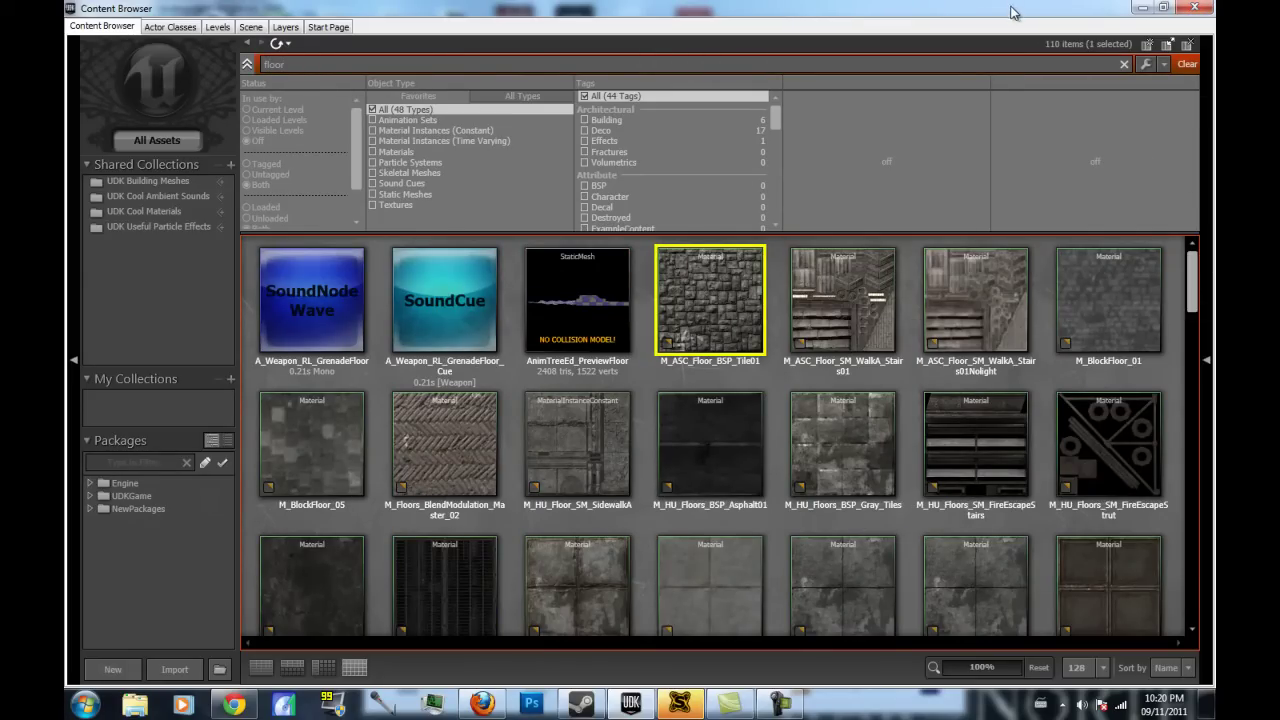
Move the Content Browser out of the way and apply the selected M_ASC_Floor_BSP_Tile01 material to the floor's top surface
{"action": "left_click_drag", "start_coordinate": [1014, 11], "coordinate": [951, 692]}
{"action": "right_click", "coordinate": [427, 565]}
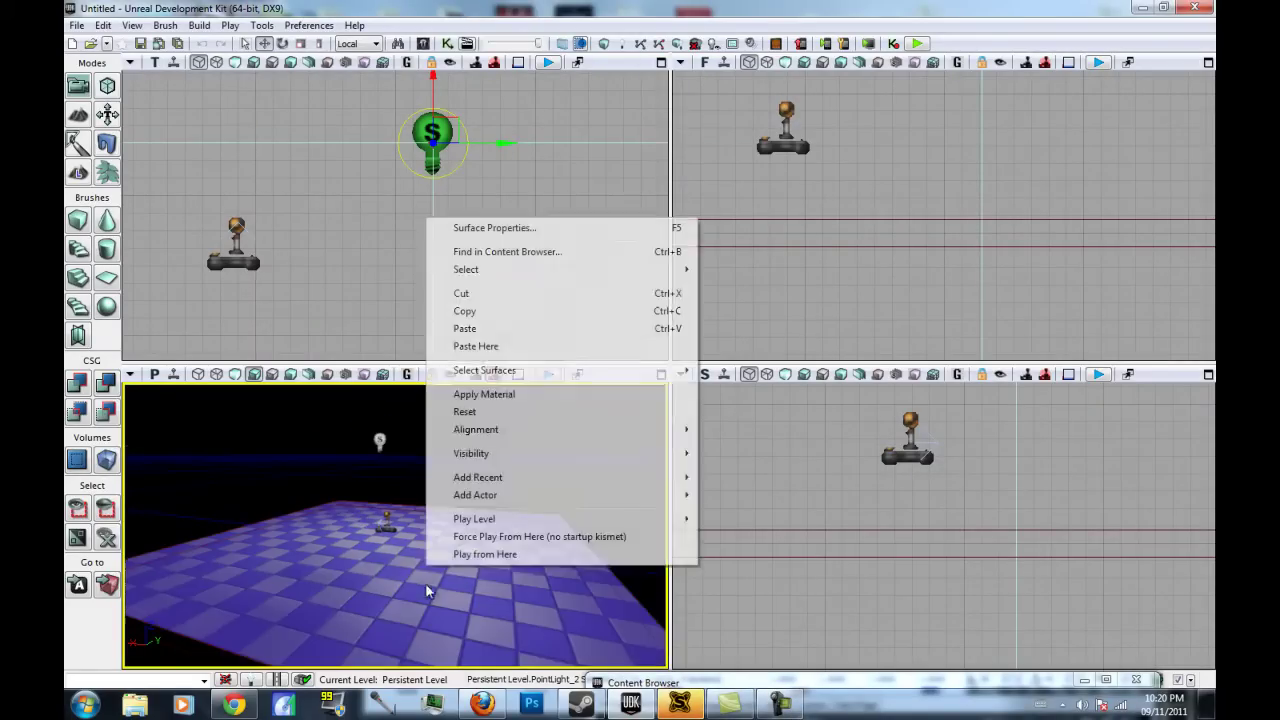
{"action": "left_click", "coordinate": [467, 396]}
{"action": "left_click_drag", "start_coordinate": [466, 614], "coordinate": [486, 563]}
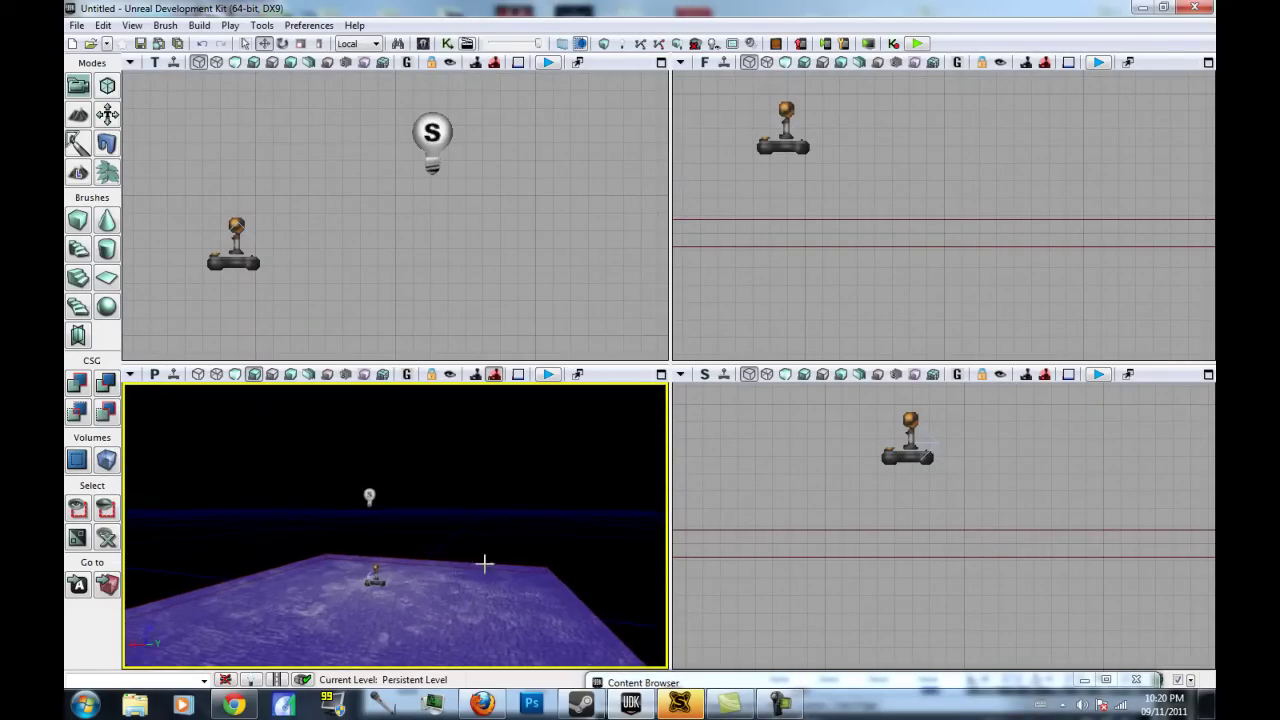
{"action": "right_click_drag", "start_coordinate": [536, 627], "coordinate": [215, 572]}
Run Build All on the level with the new floor material, play-test it in the editor preview, and dismiss Map Check
{"action": "left_click", "coordinate": [197, 27]}
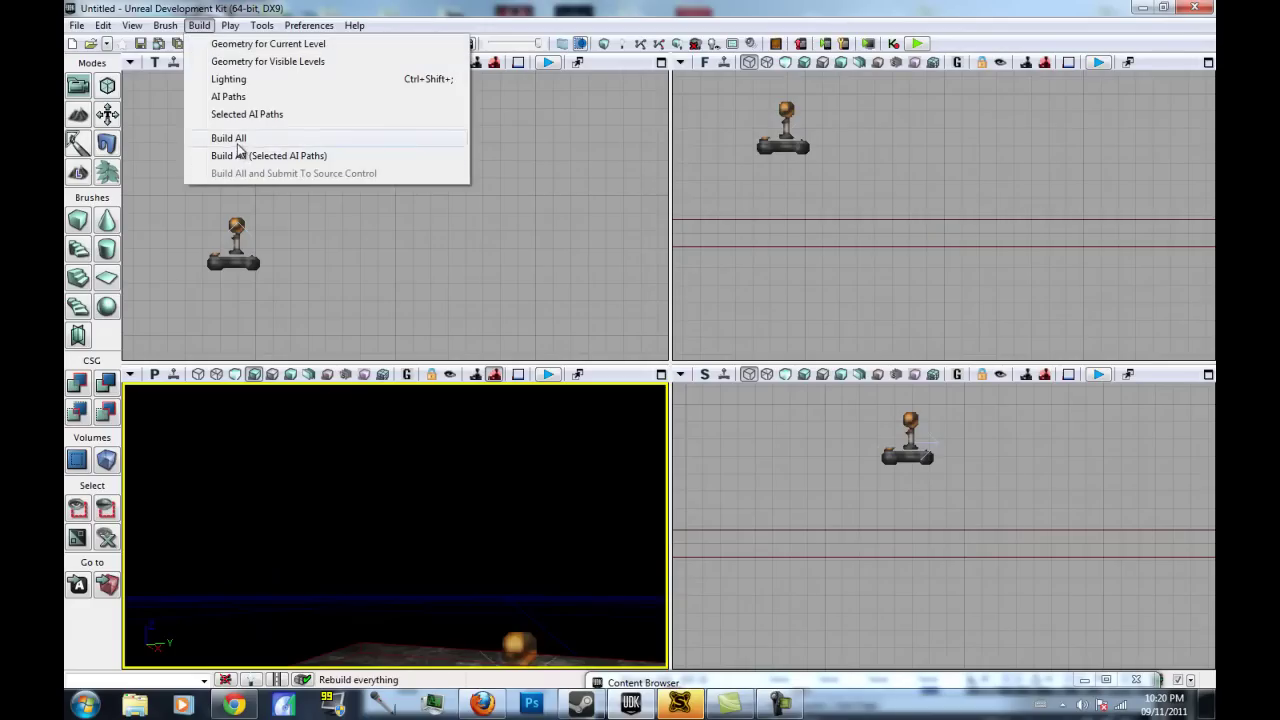
{"action": "left_click", "coordinate": [236, 143]}
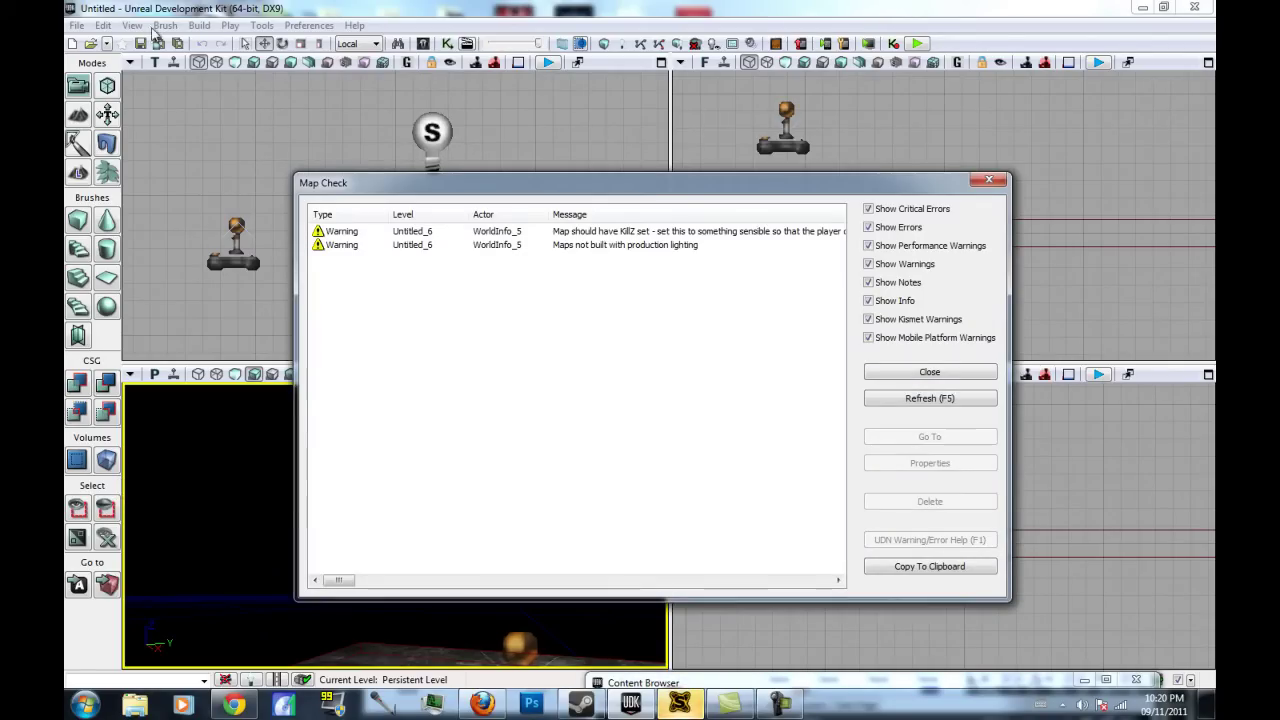
{"action": "left_click", "coordinate": [230, 25]}
{"action": "left_click", "coordinate": [248, 44]}
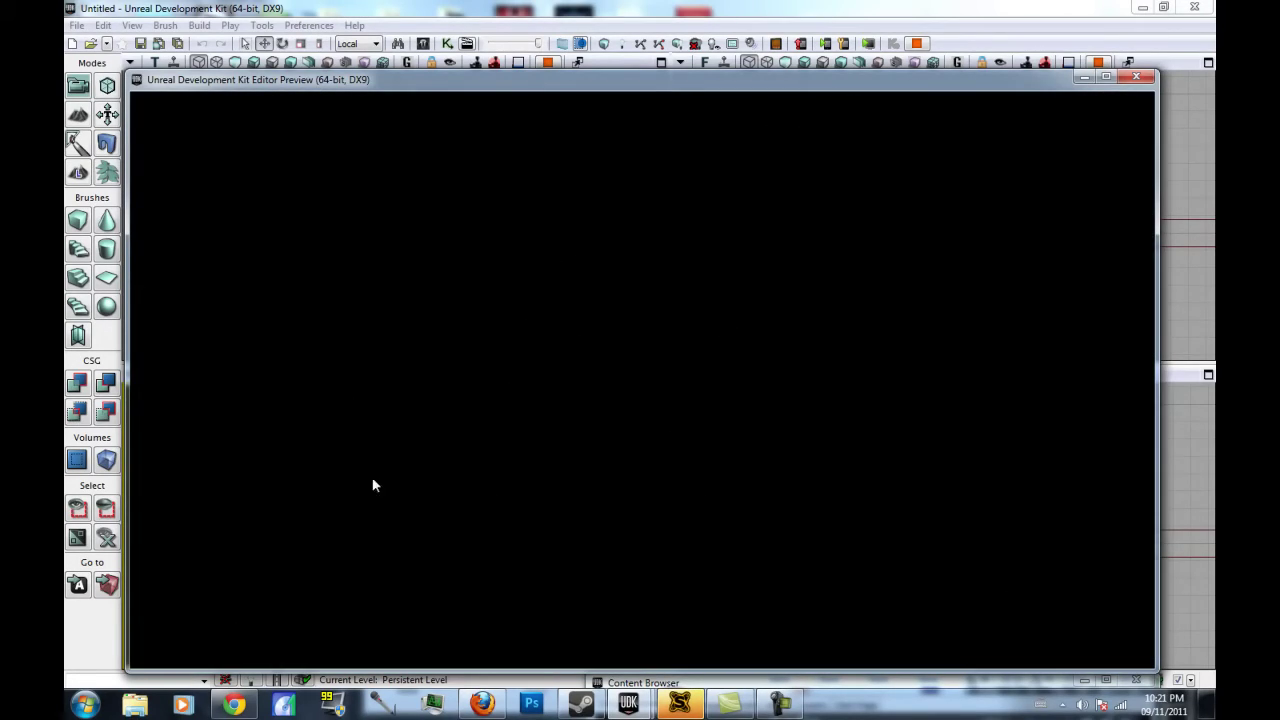
{"action": "key", "text": "Escape"}
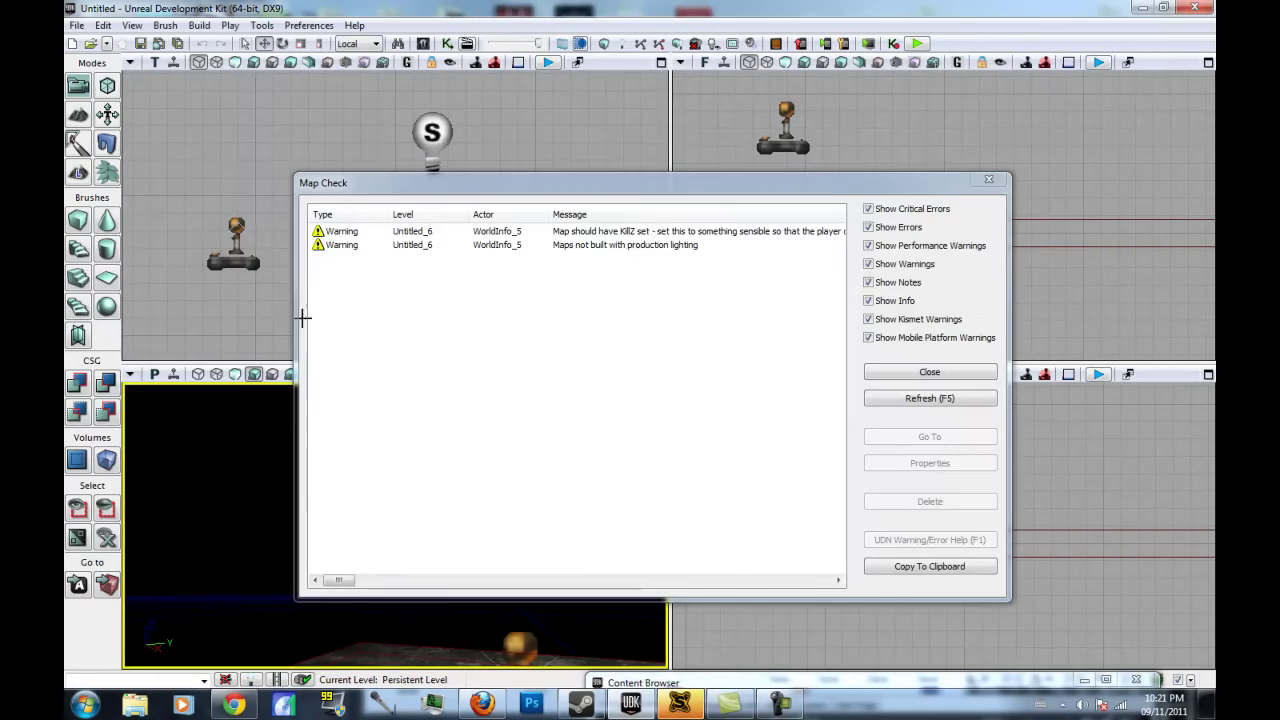
{"action": "left_click", "coordinate": [989, 179]}
Create a new map from the Morning Lighting template without saving the current level
{"action": "left_click", "coordinate": [78, 25]}
{"action": "left_click", "coordinate": [88, 43]}
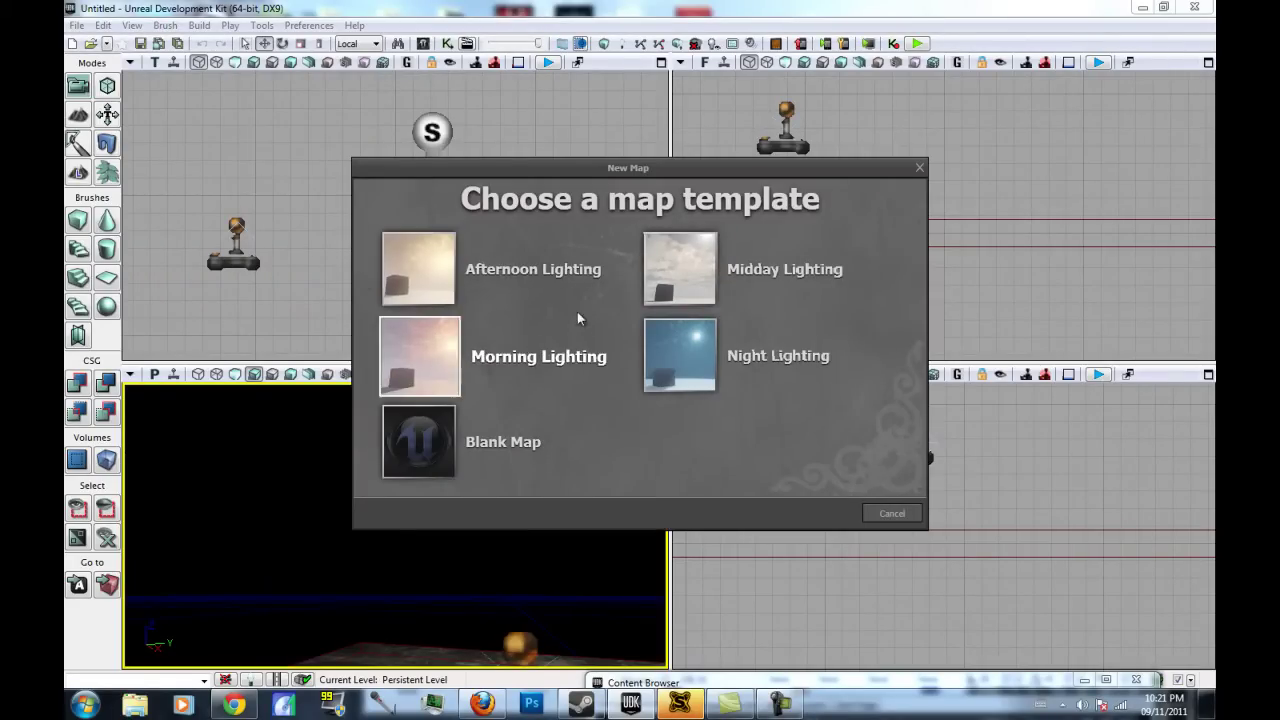
{"action": "left_click", "coordinate": [405, 335]}
{"action": "left_click", "coordinate": [697, 490]}
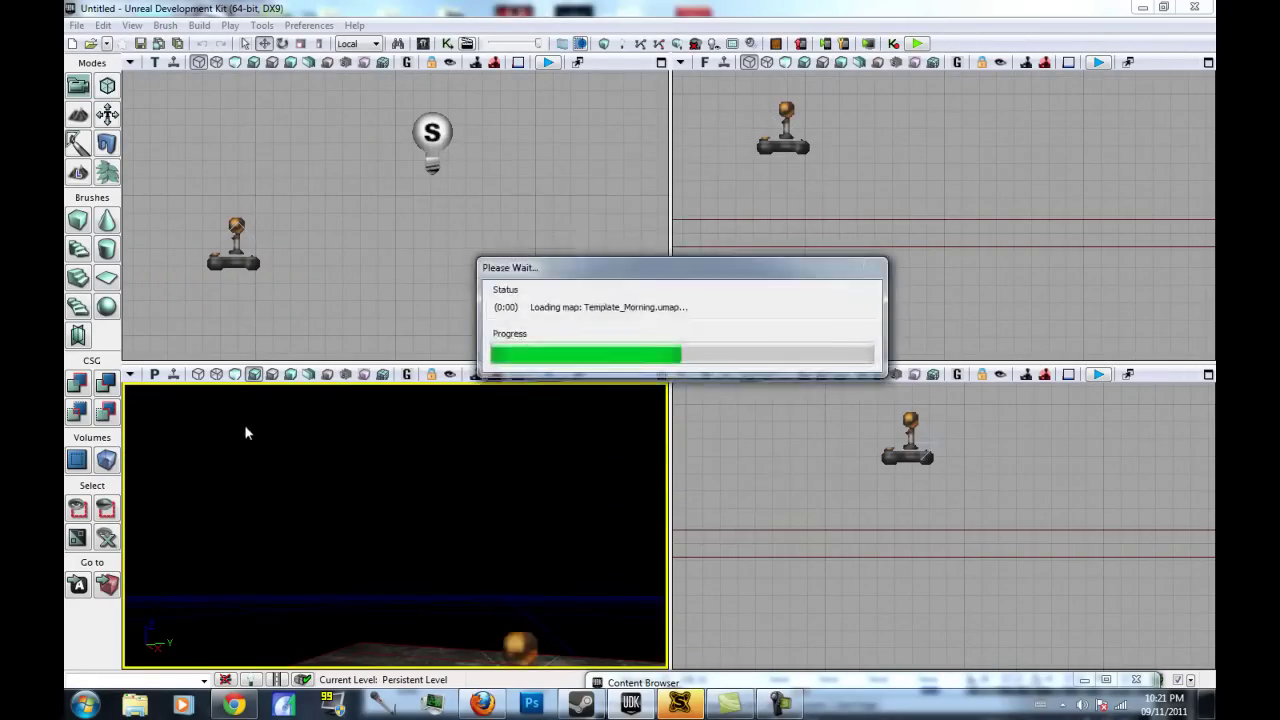
Play-test the Morning Lighting map in the editor preview, walking across its ground to the edge, and end the preview
{"action": "left_click", "coordinate": [228, 26]}
{"action": "left_click", "coordinate": [252, 43]}
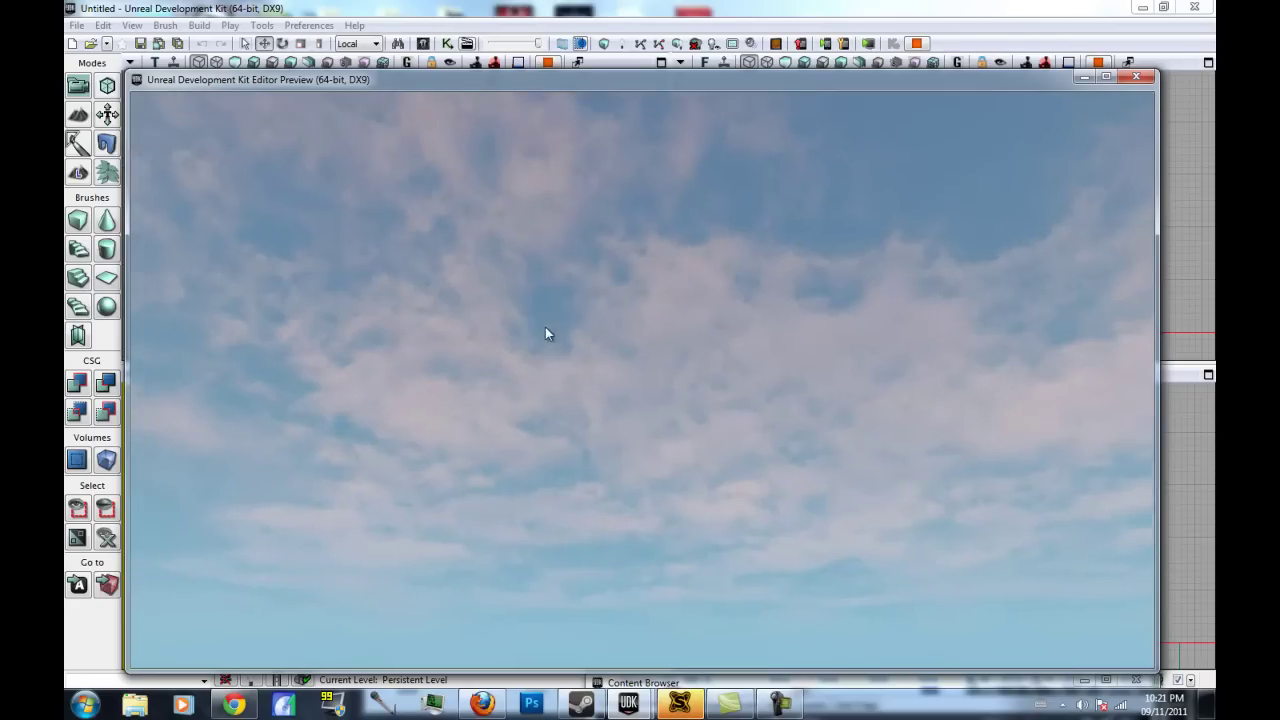
{"action": "key", "text": "w"}
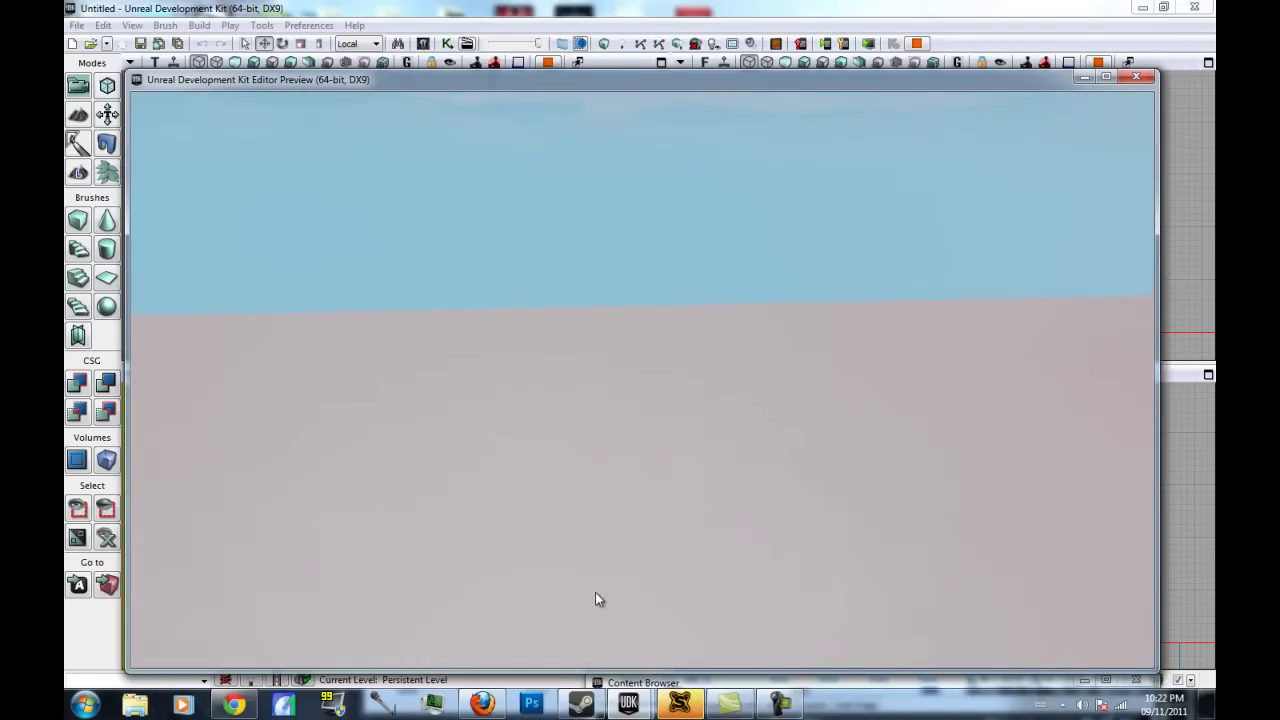
{"action": "key", "text": "w"}
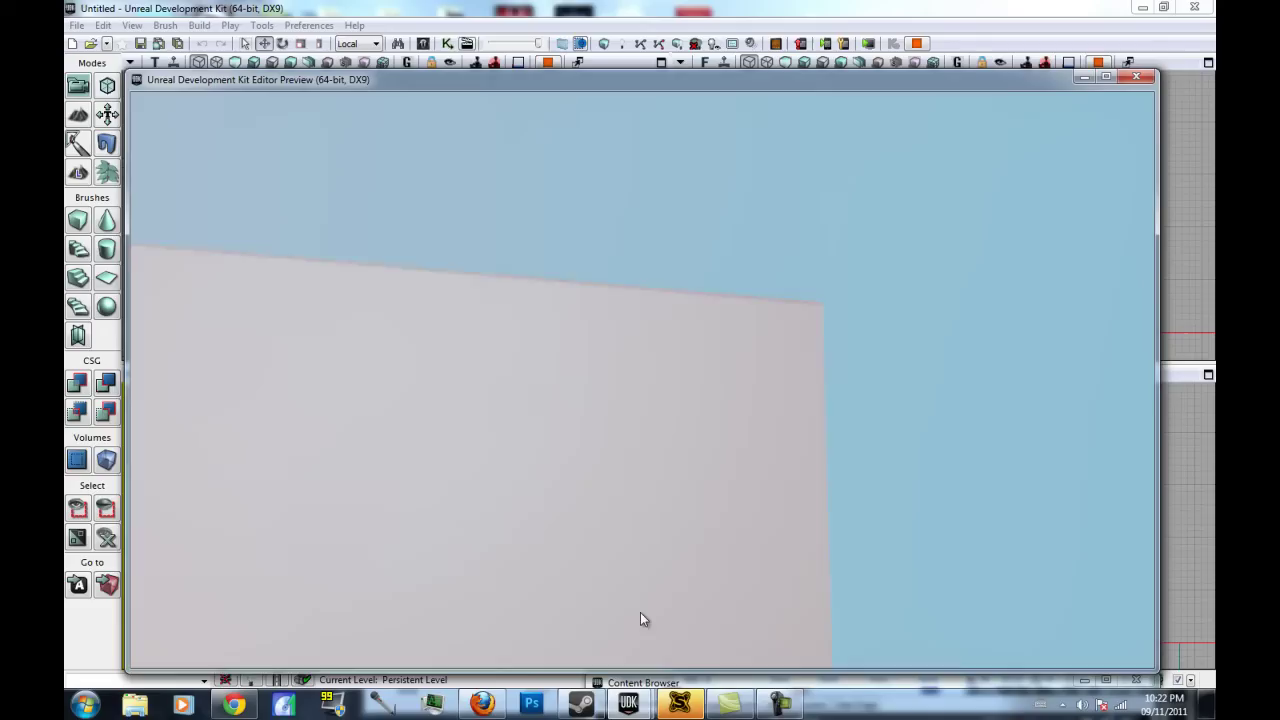
{"action": "key", "text": "w"}
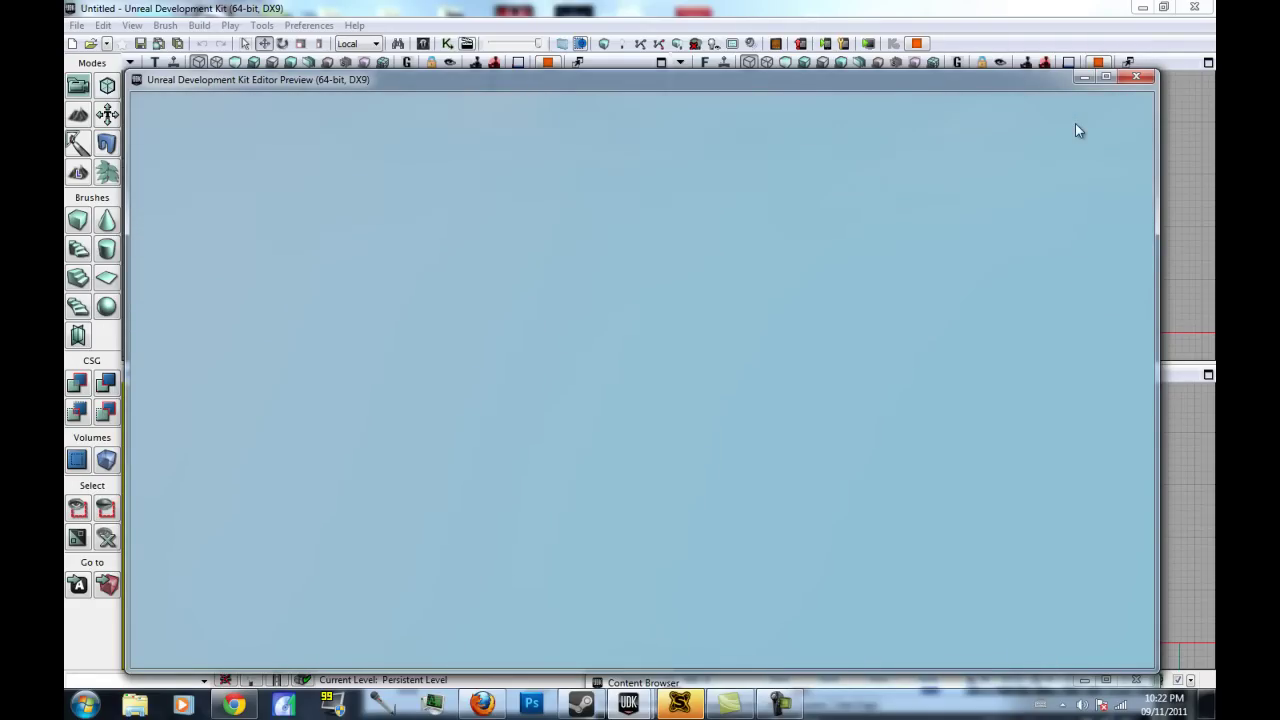
{"action": "key", "text": "Escape"}
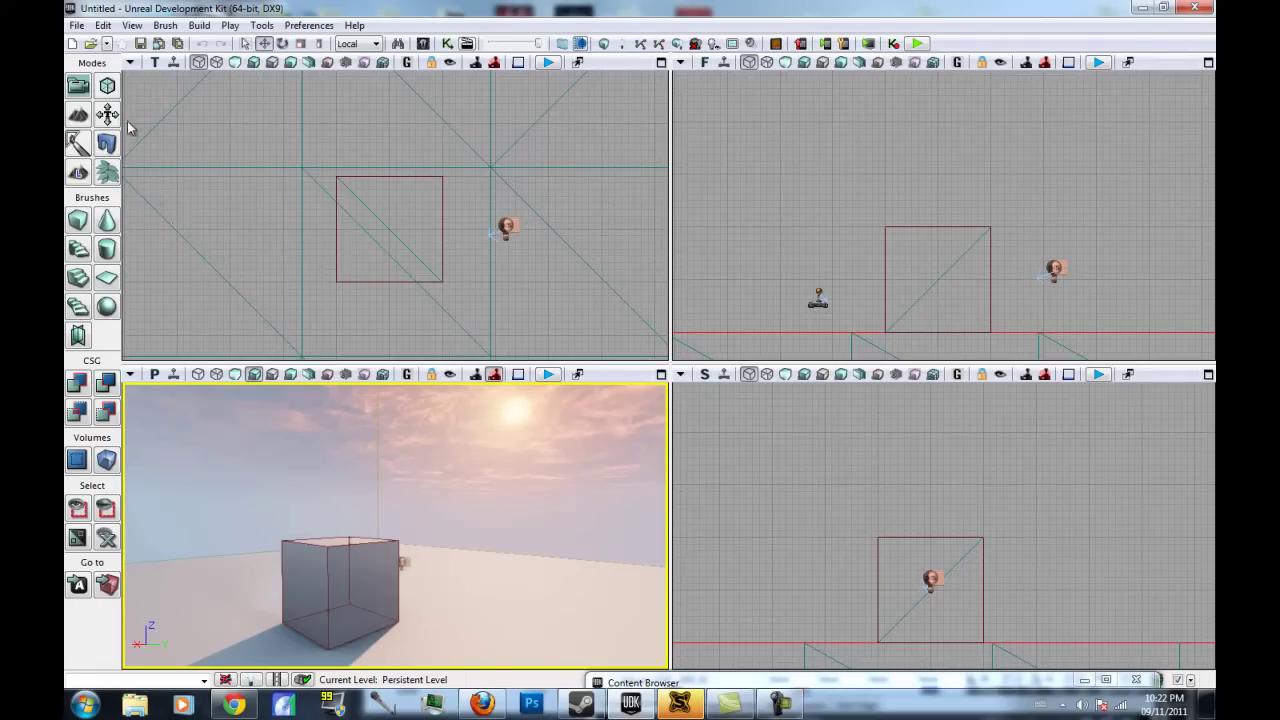
Create a new map from the Blank Map template
{"action": "left_click", "coordinate": [76, 25]}
{"action": "left_click", "coordinate": [106, 46]}
{"action": "left_click", "coordinate": [450, 440]}
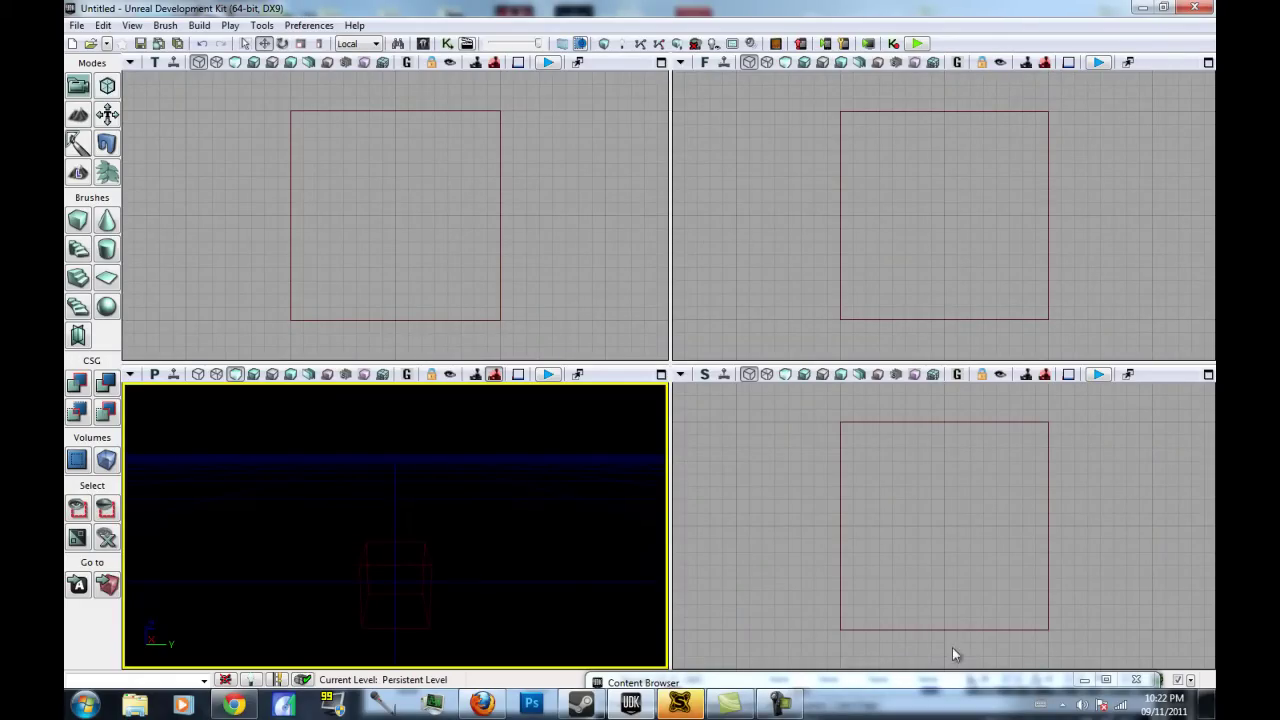
{"action": "left_click", "coordinate": [781, 704]}
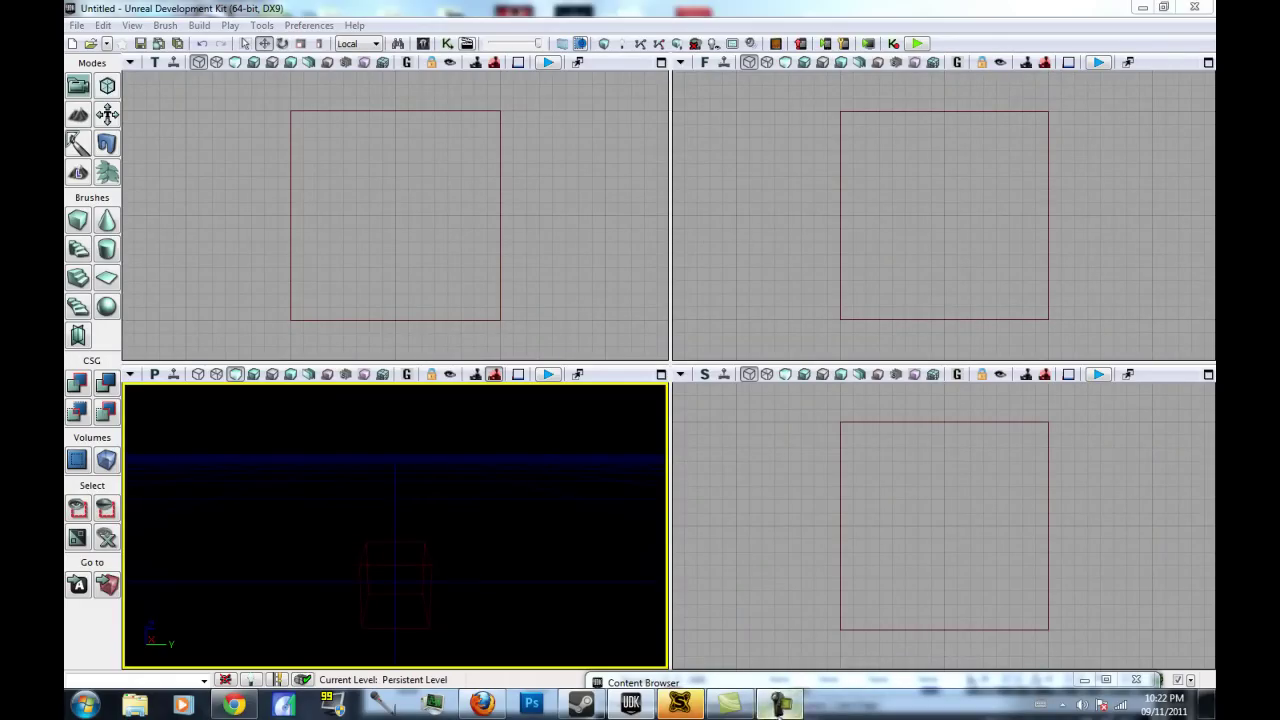
{"action": "left_click", "coordinate": [727, 510]}
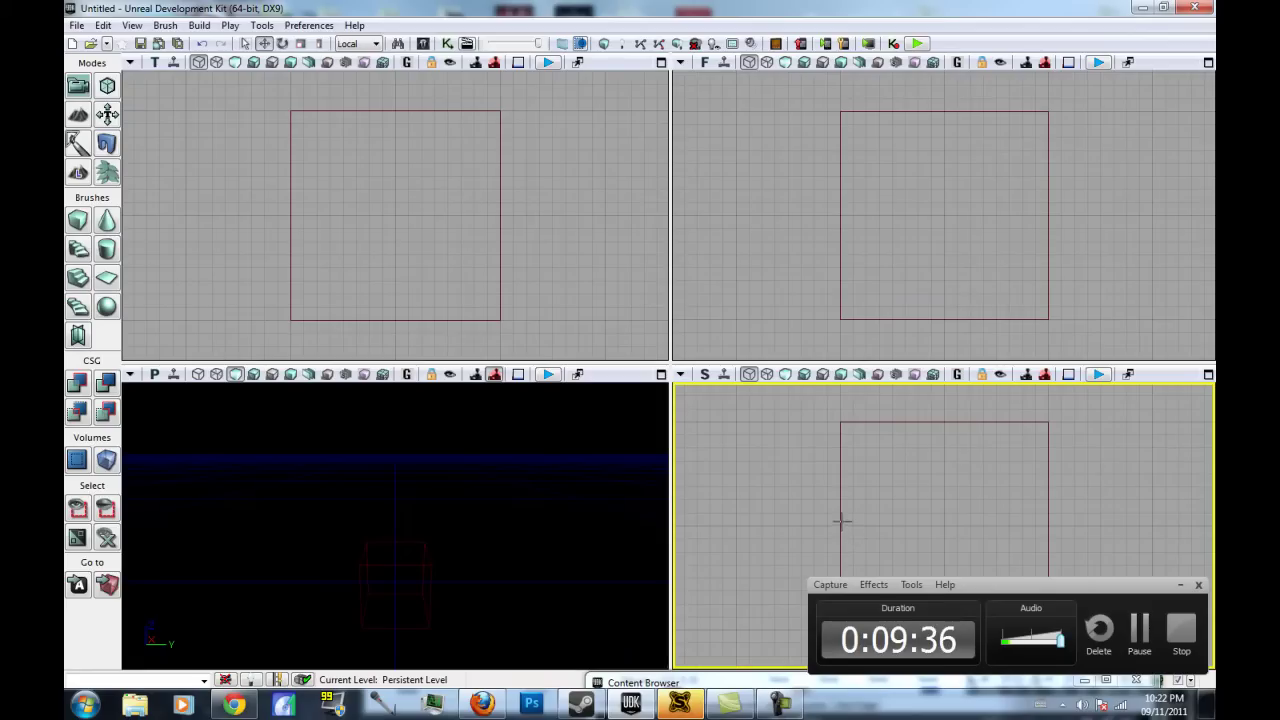
{"action": "left_click", "coordinate": [1178, 587]}
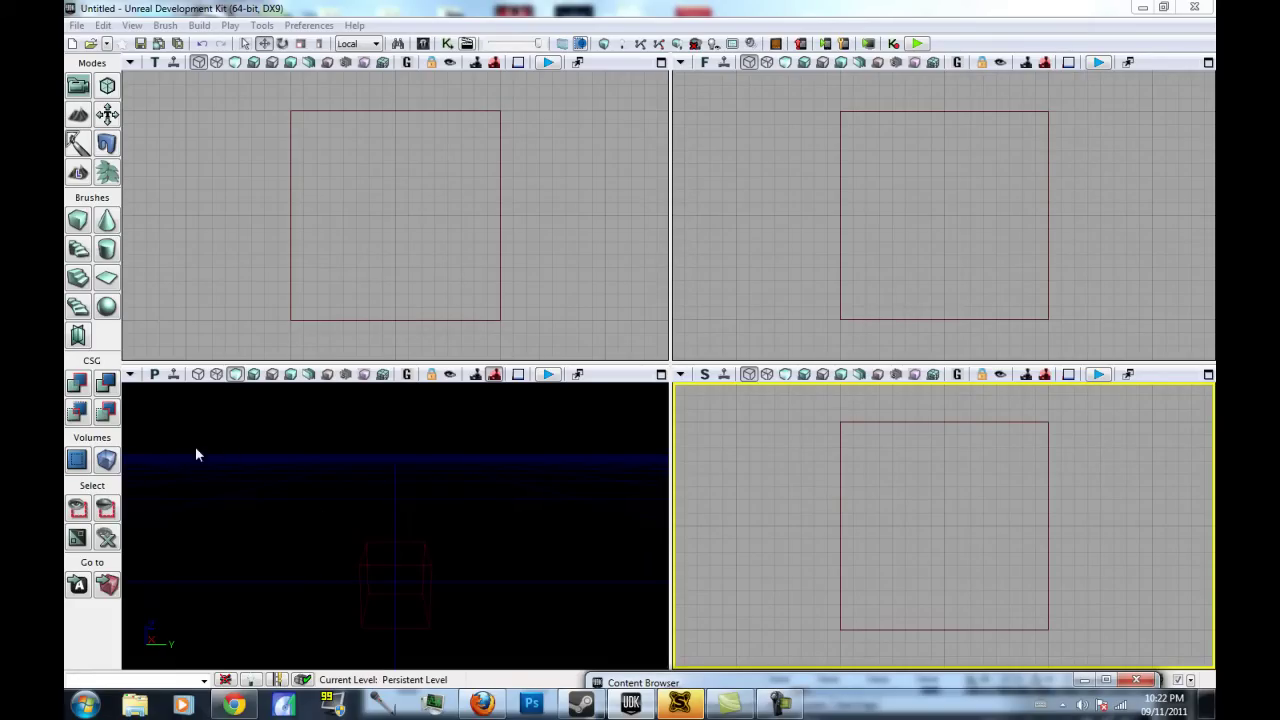
{"action": "left_click", "coordinate": [242, 517]}
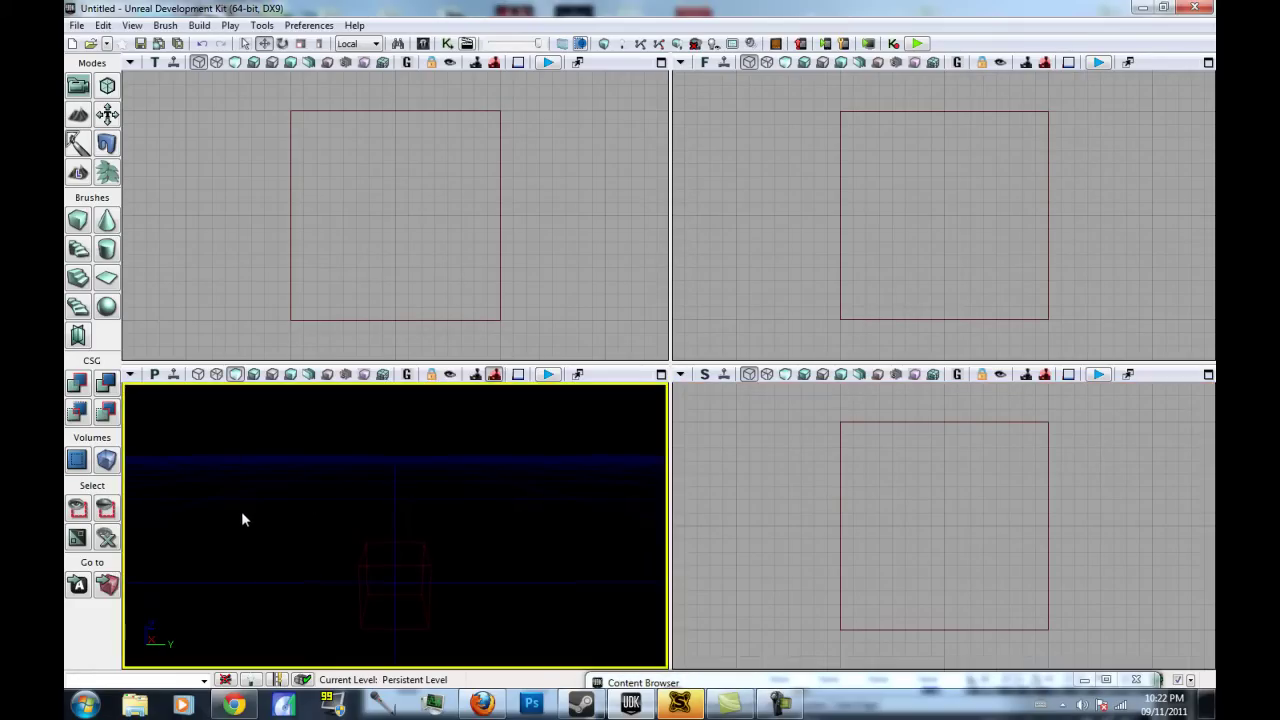
Open UnrealKismet to view its empty main sequence, close it, and try opening UnrealMatinee, dismissing its message
{"action": "left_click", "coordinate": [77, 26]}
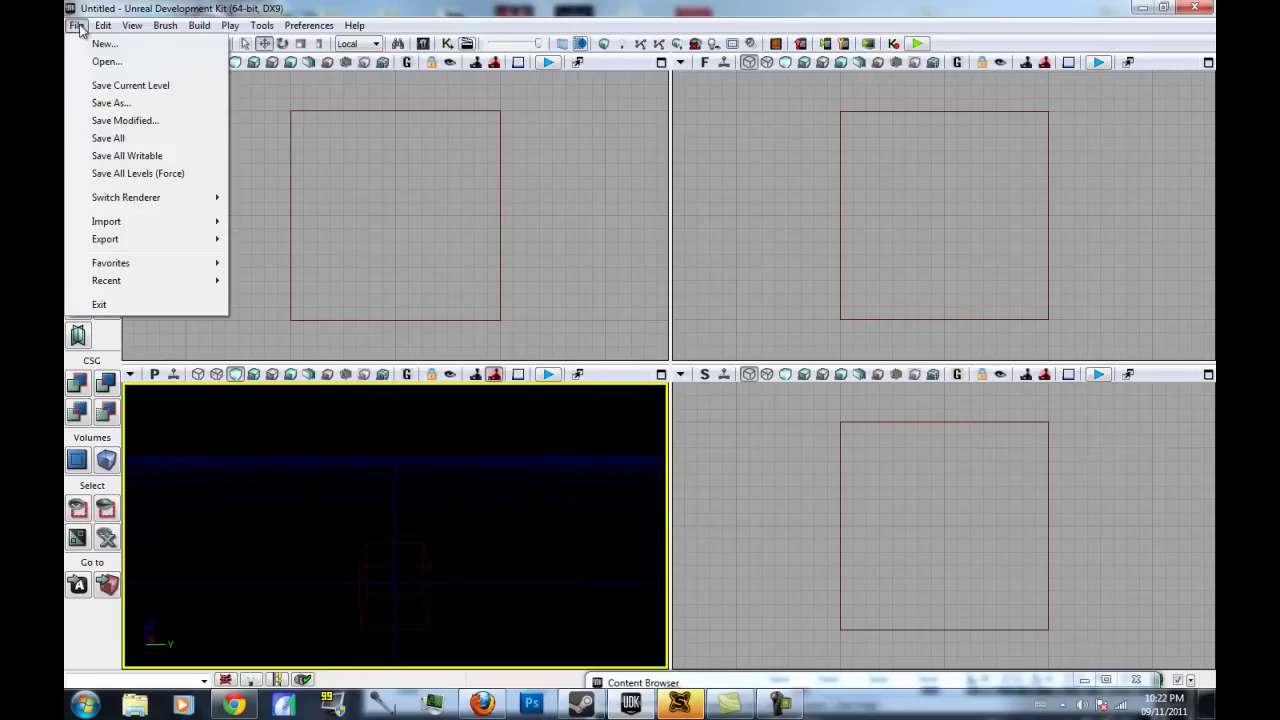
{"action": "left_click", "coordinate": [447, 45]}
{"action": "left_click_drag", "start_coordinate": [693, 13], "coordinate": [515, 1]}
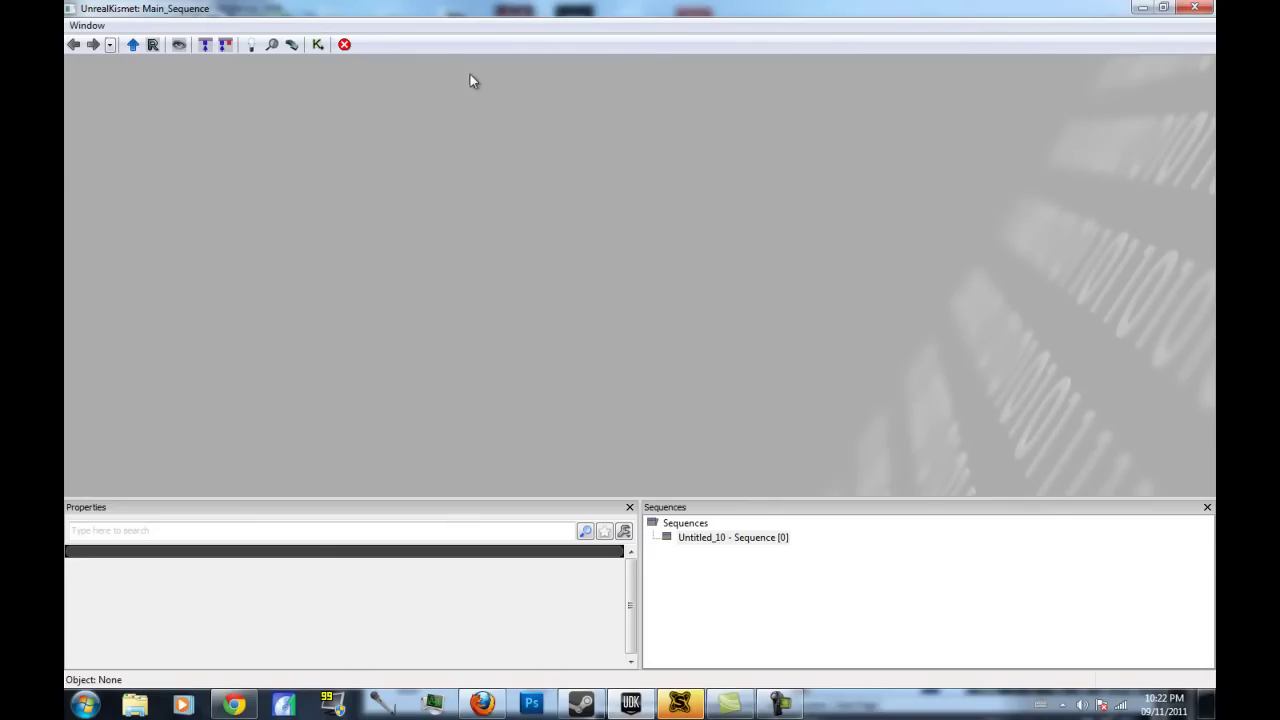
{"action": "left_click_drag", "start_coordinate": [347, 14], "coordinate": [326, 152]}
{"action": "left_click", "coordinate": [601, 149]}
{"action": "left_click", "coordinate": [466, 44]}
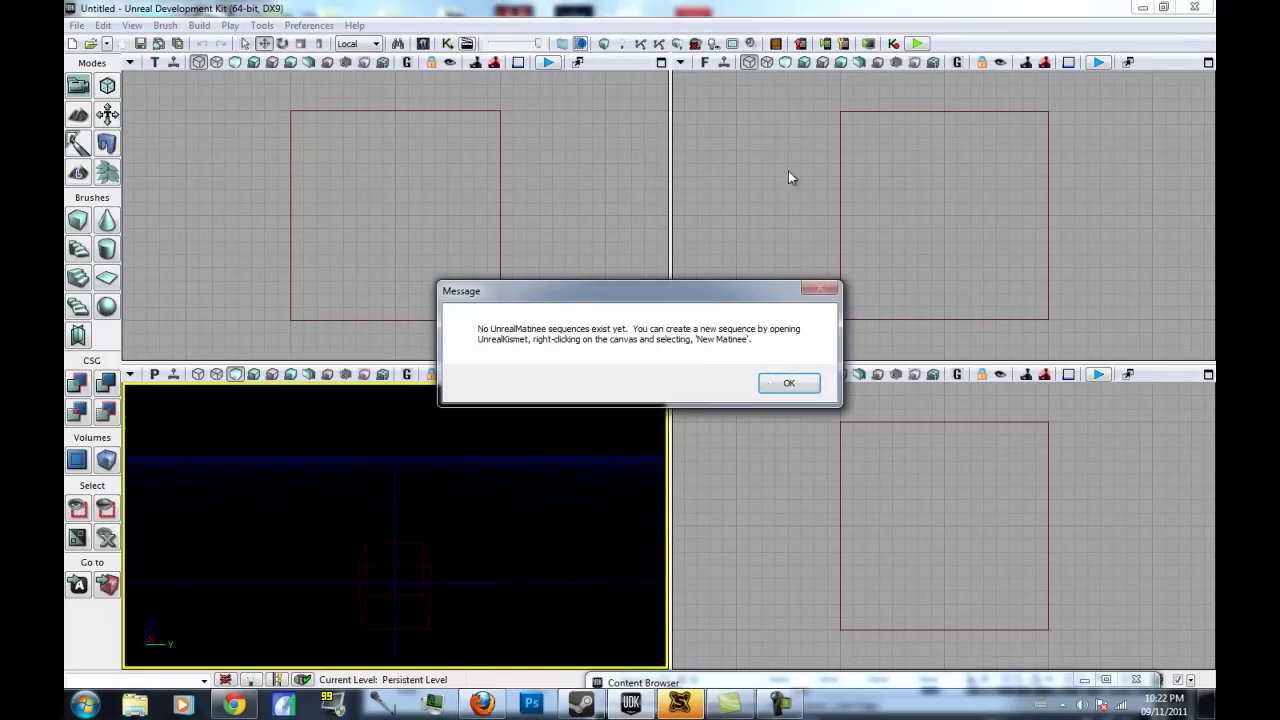
{"action": "left_click", "coordinate": [789, 385]}
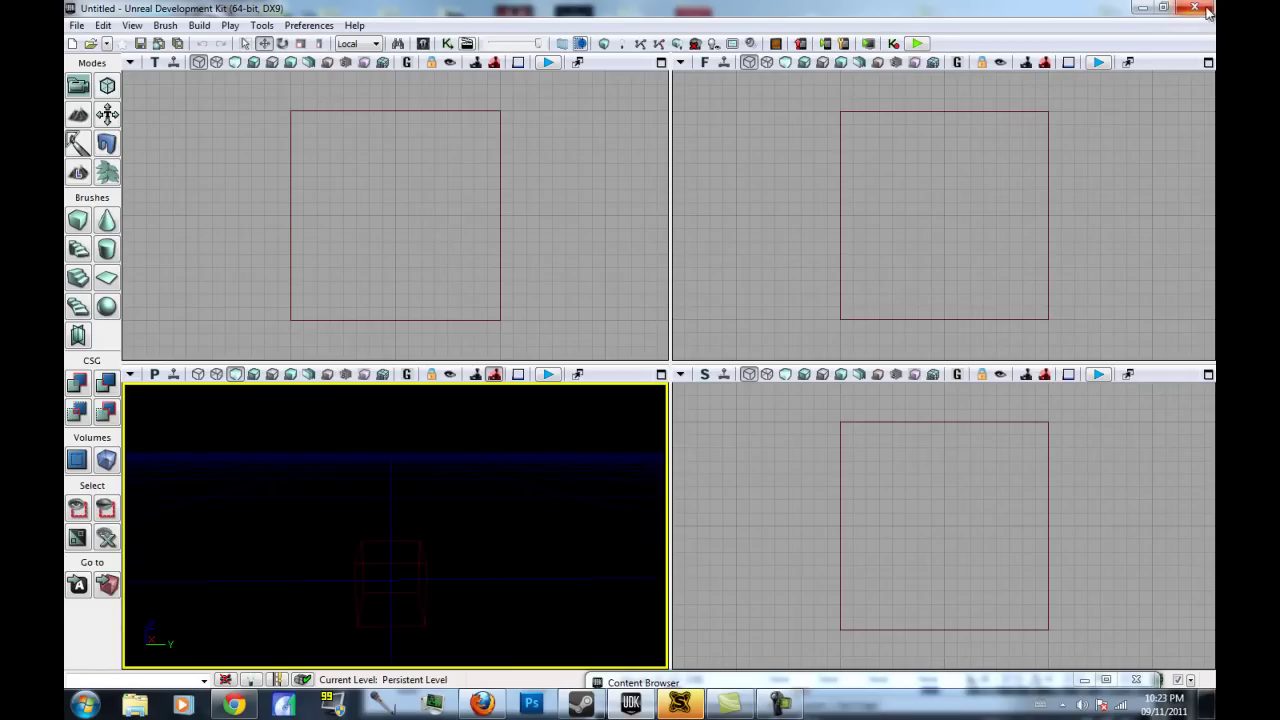
Close the editor and launch UDK Game from the desktop, declining the script rebuild
{"action": "left_click", "coordinate": [1144, 9]}
{"action": "left_click", "coordinate": [948, 116]}
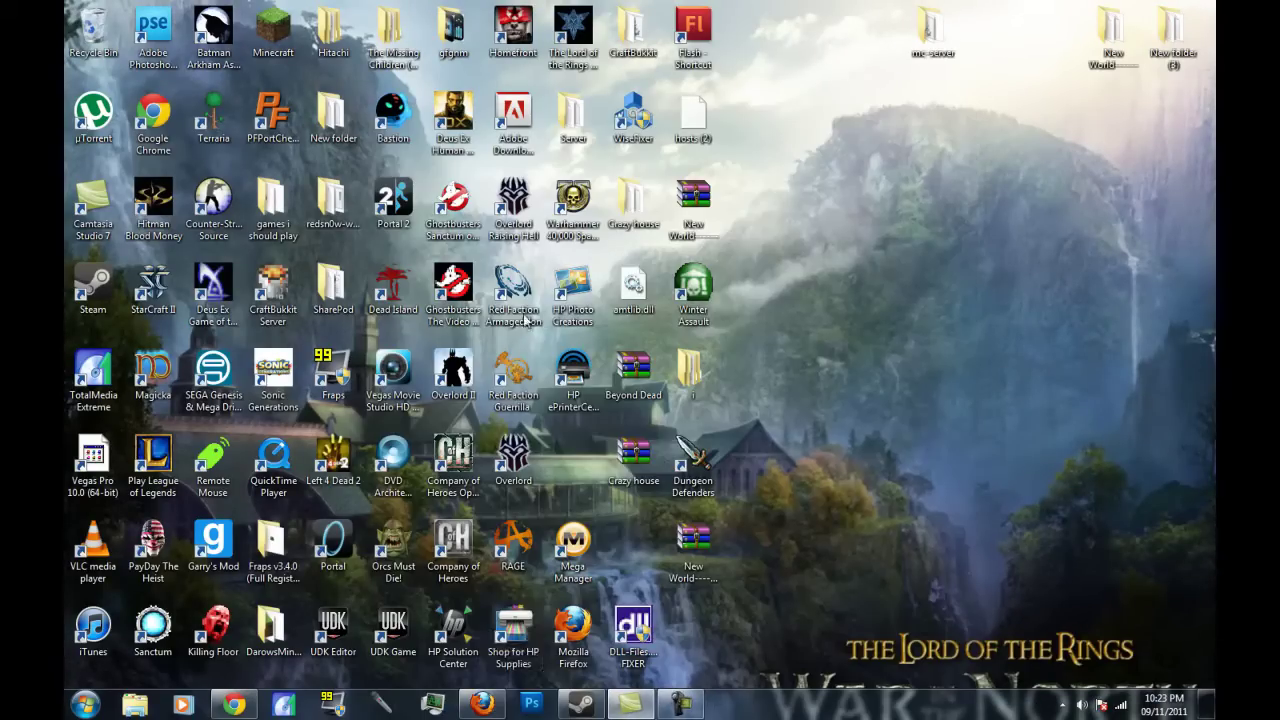
{"action": "double_click", "coordinate": [400, 640]}
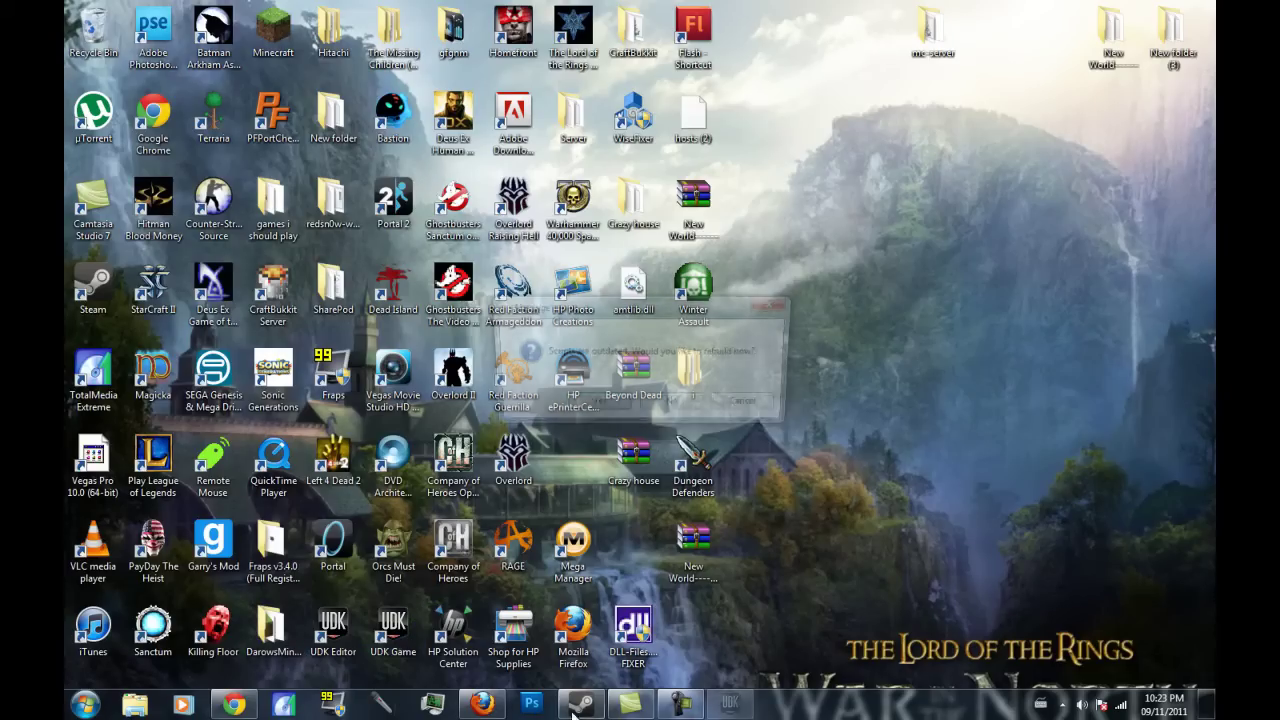
{"action": "left_click", "coordinate": [672, 403]}
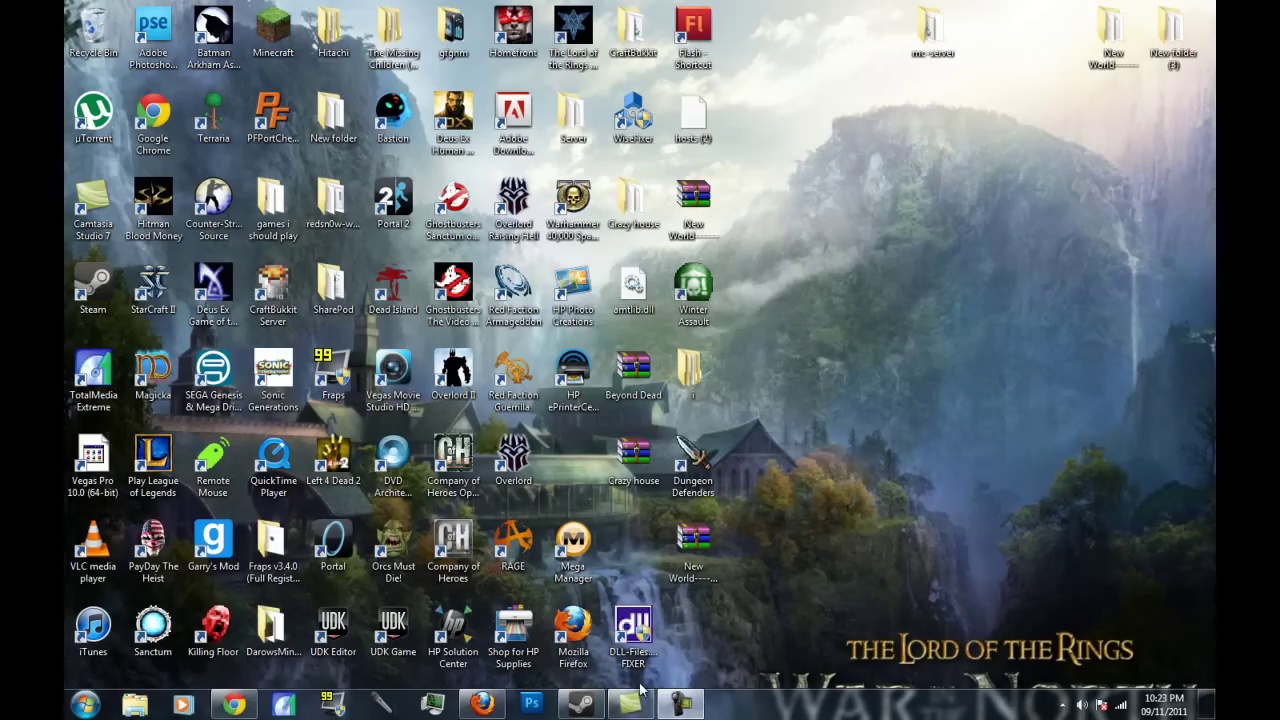
{"action": "left_click", "coordinate": [684, 704]}
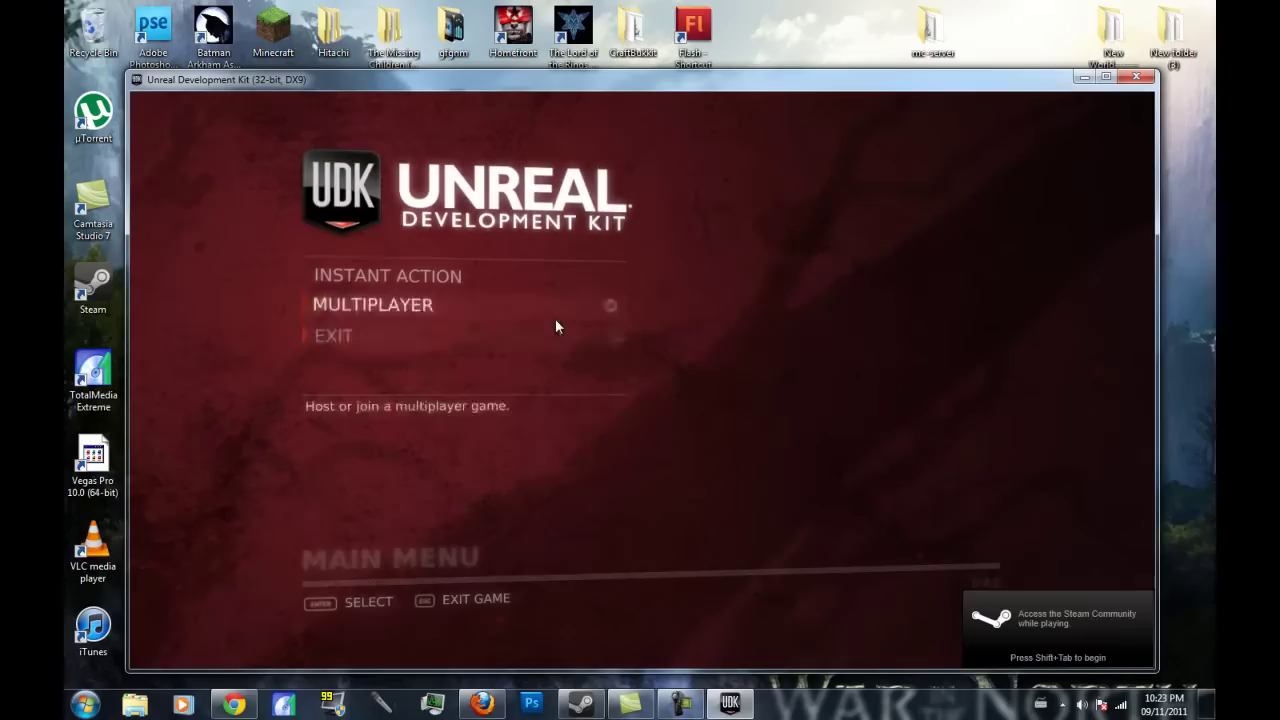
Start an Instant Action Deathmatch game and enter the match
{"action": "left_click", "coordinate": [420, 270]}
{"action": "left_click", "coordinate": [380, 220]}
{"action": "left_click", "coordinate": [355, 219]}
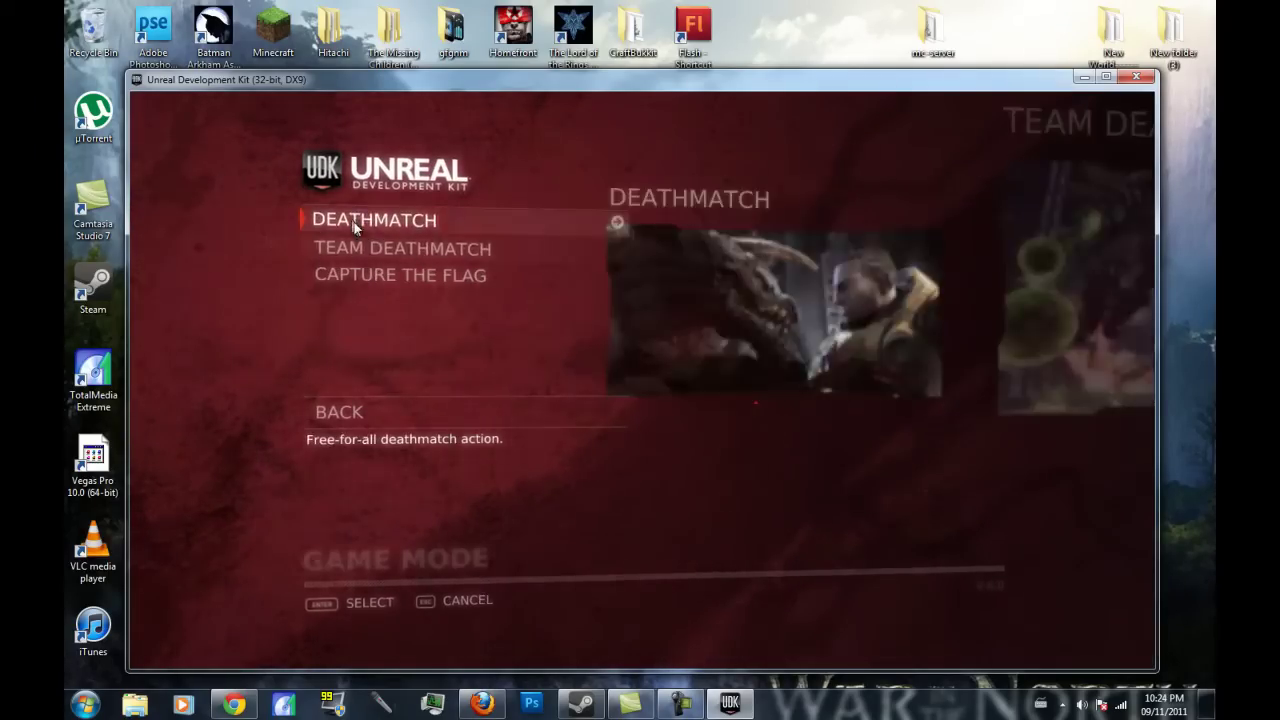
{"action": "left_click", "coordinate": [457, 220]}
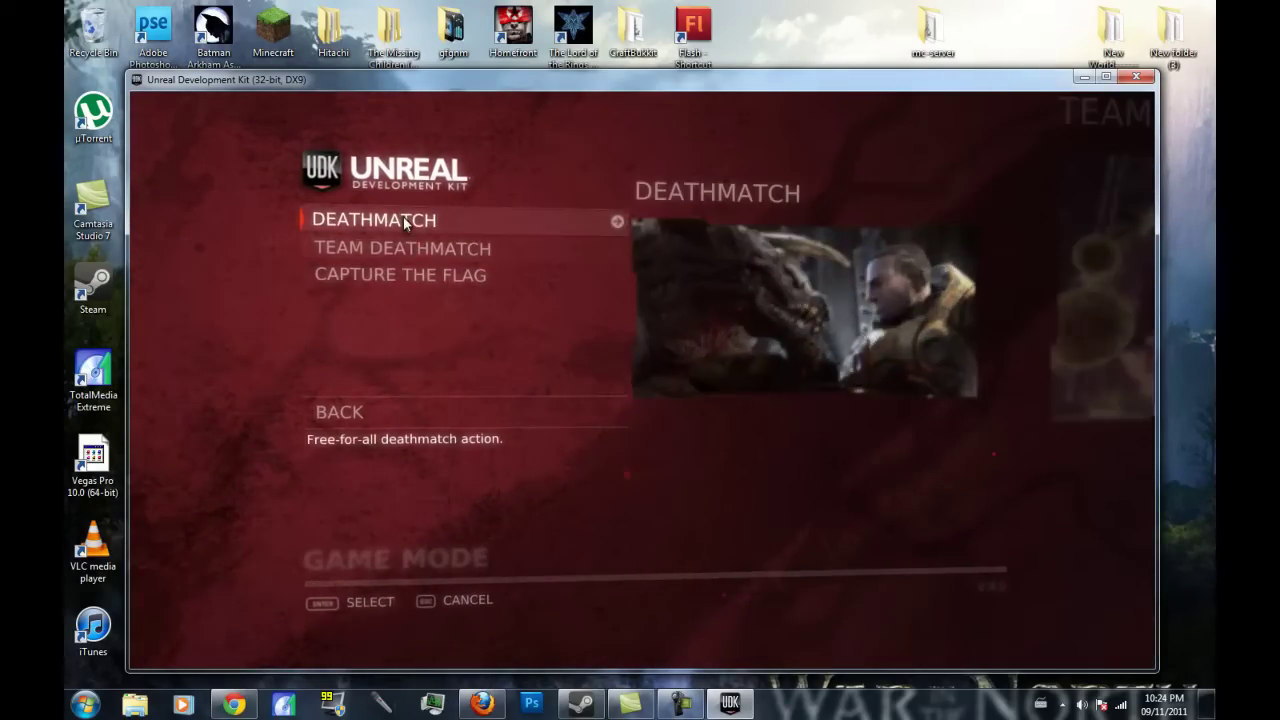
{"action": "left_click", "coordinate": [403, 217]}
{"action": "left_click", "coordinate": [413, 330]}
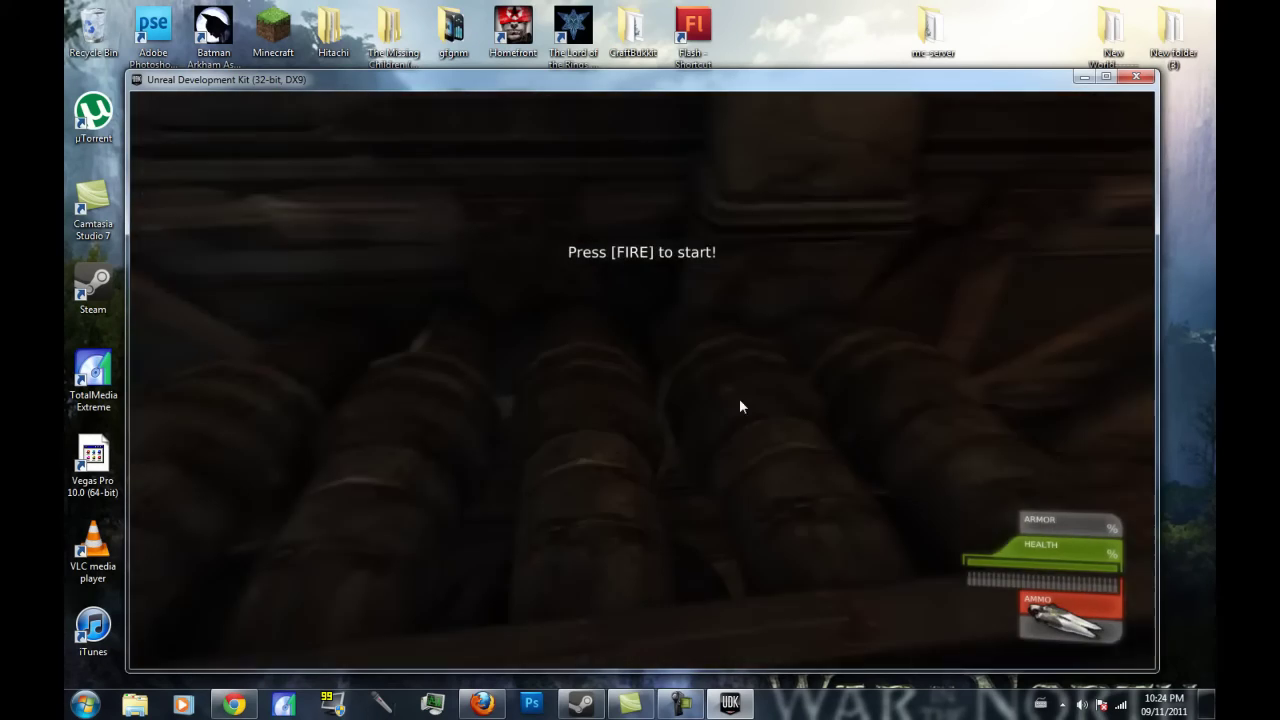
{"action": "left_click", "coordinate": [803, 397]}
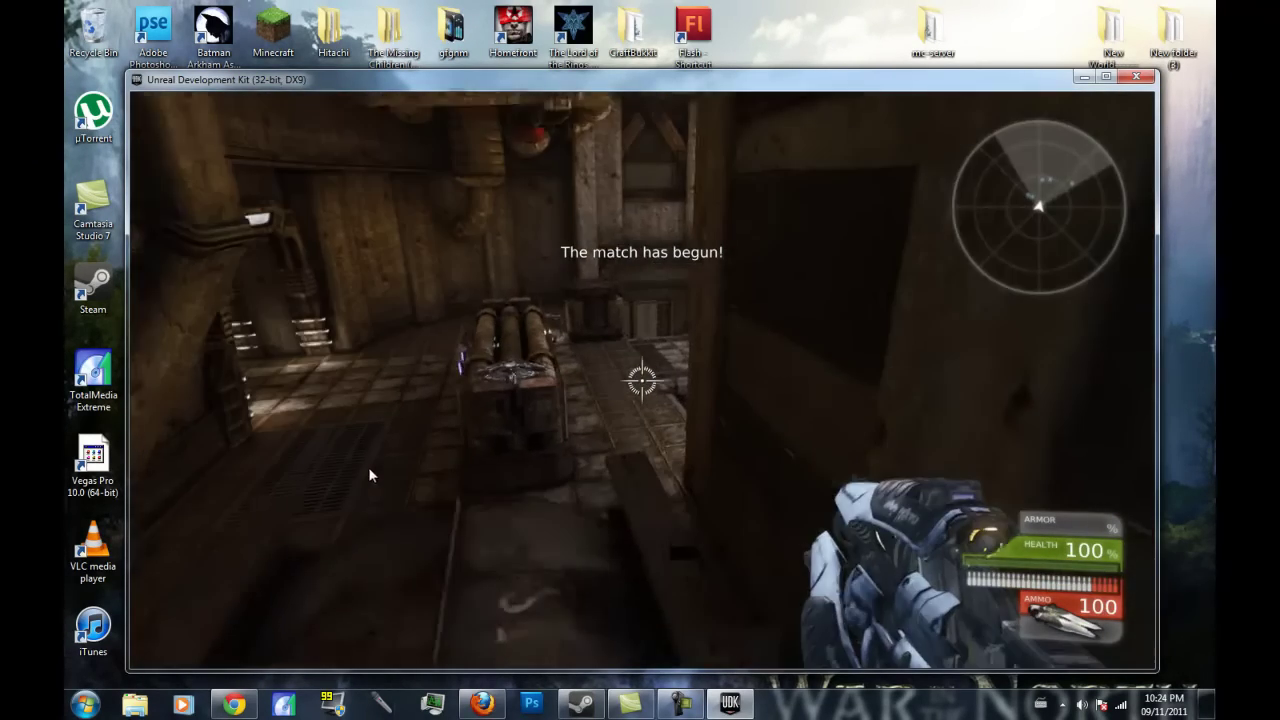
Fire the starting weapon repeatedly at the opposing bots in and around the starting room
{"action": "left_click", "coordinate": [332, 474]}
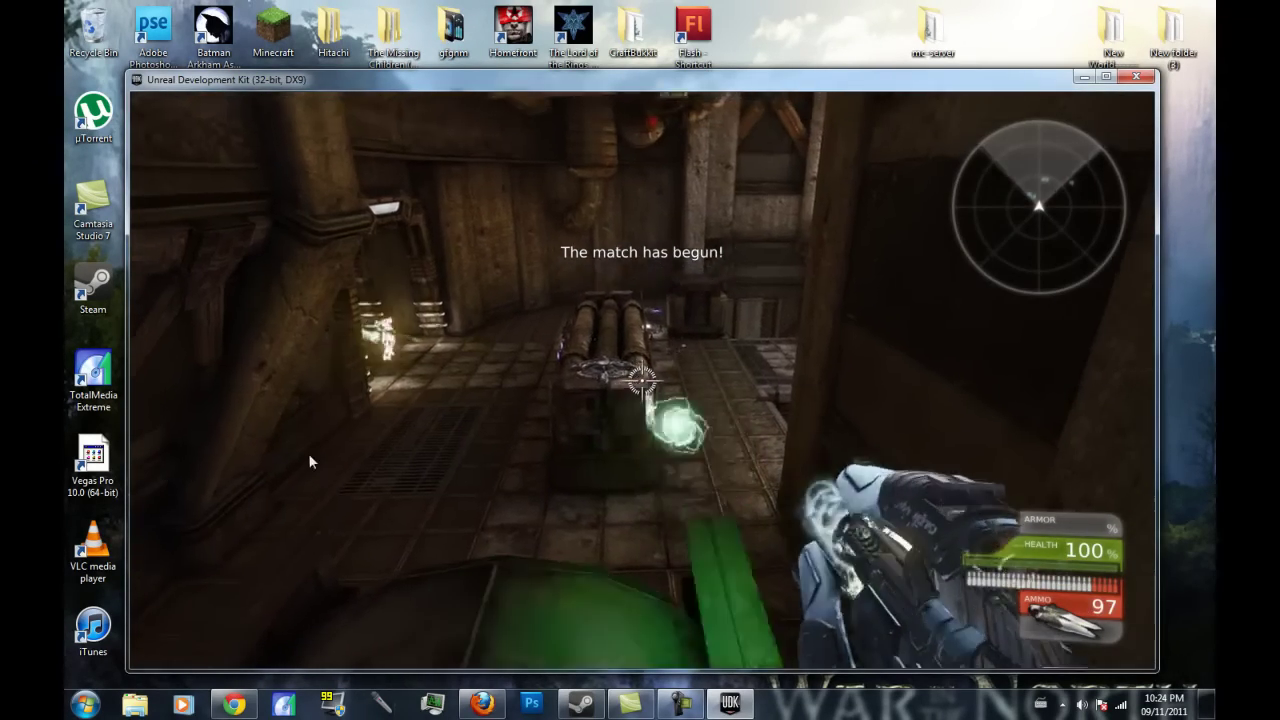
{"action": "left_click", "coordinate": [471, 445]}
{"action": "left_click", "coordinate": [500, 436]}
{"action": "left_click", "coordinate": [508, 450]}
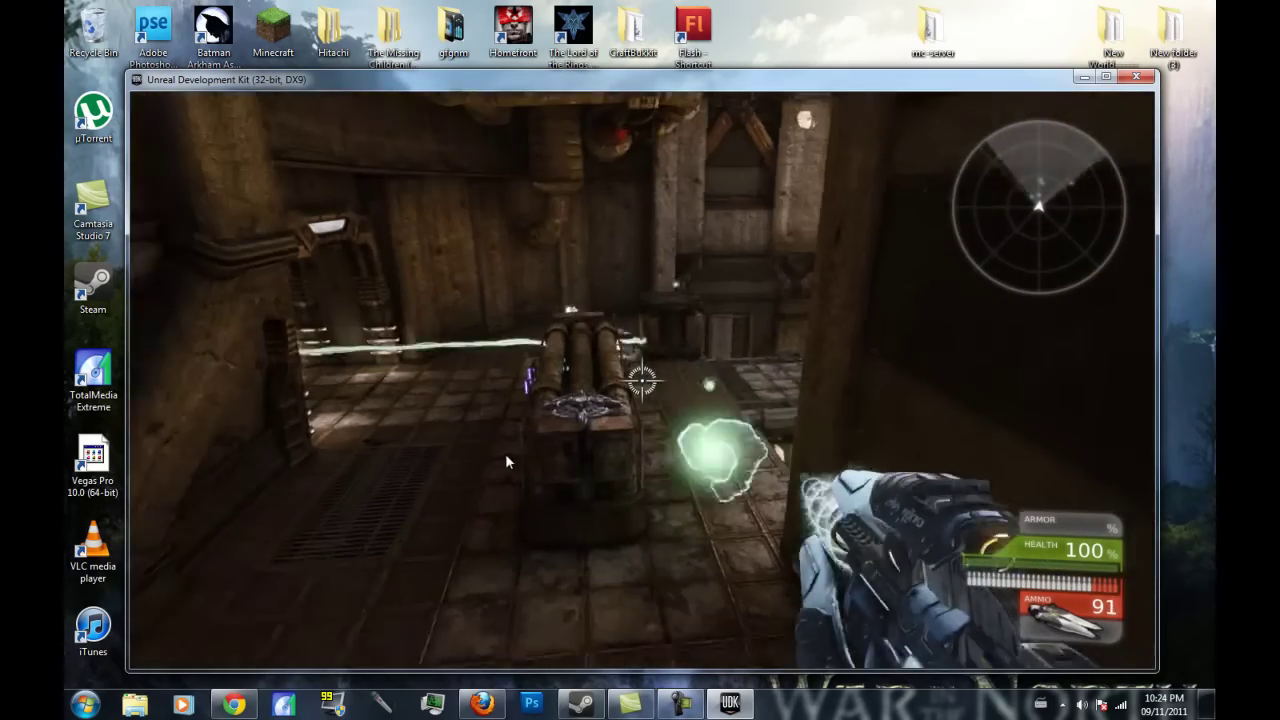
{"action": "left_click", "coordinate": [441, 442]}
{"action": "left_click", "coordinate": [429, 462]}
{"action": "left_click", "coordinate": [418, 459]}
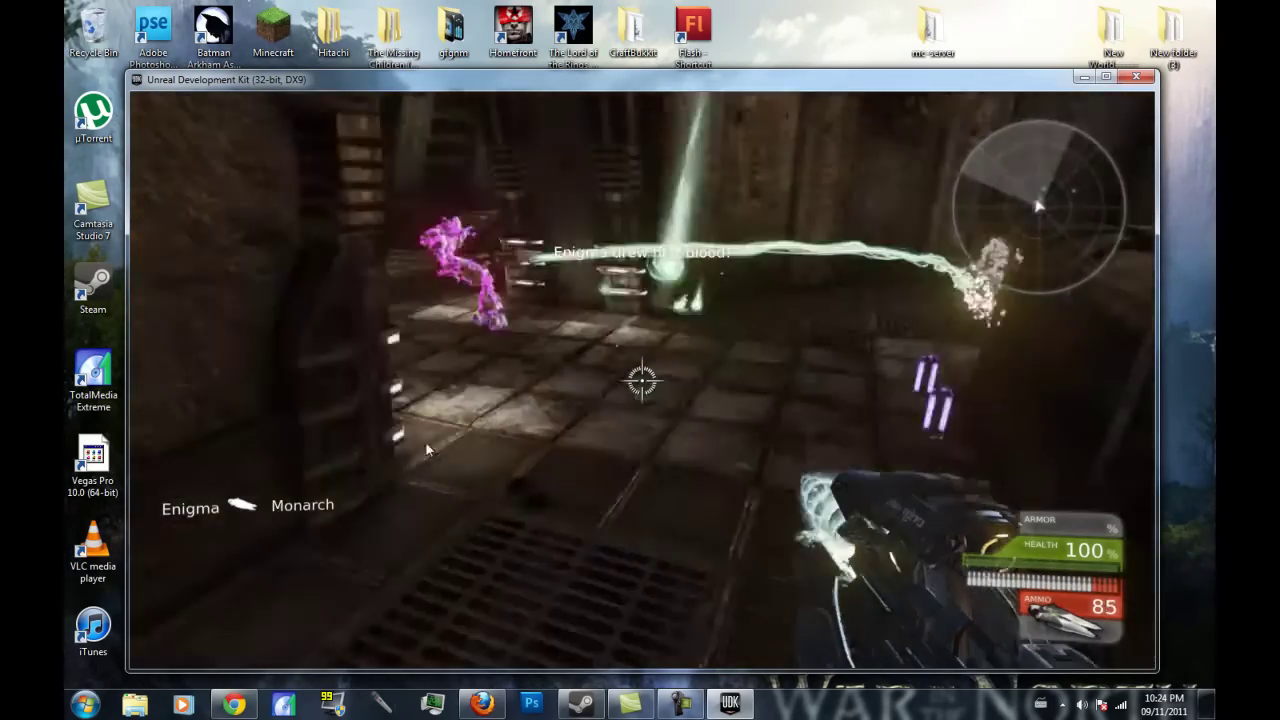
{"action": "left_click", "coordinate": [395, 406]}
{"action": "left_click", "coordinate": [592, 423]}
{"action": "left_click", "coordinate": [130, 368]}
{"action": "left_click", "coordinate": [262, 412]}
{"action": "left_click", "coordinate": [408, 404]}
{"action": "left_click", "coordinate": [436, 397]}
{"action": "right_click_drag", "start_coordinate": [1160, 441], "coordinate": [760, 410]}
{"action": "left_click_drag", "start_coordinate": [517, 594], "coordinate": [433, 288]}
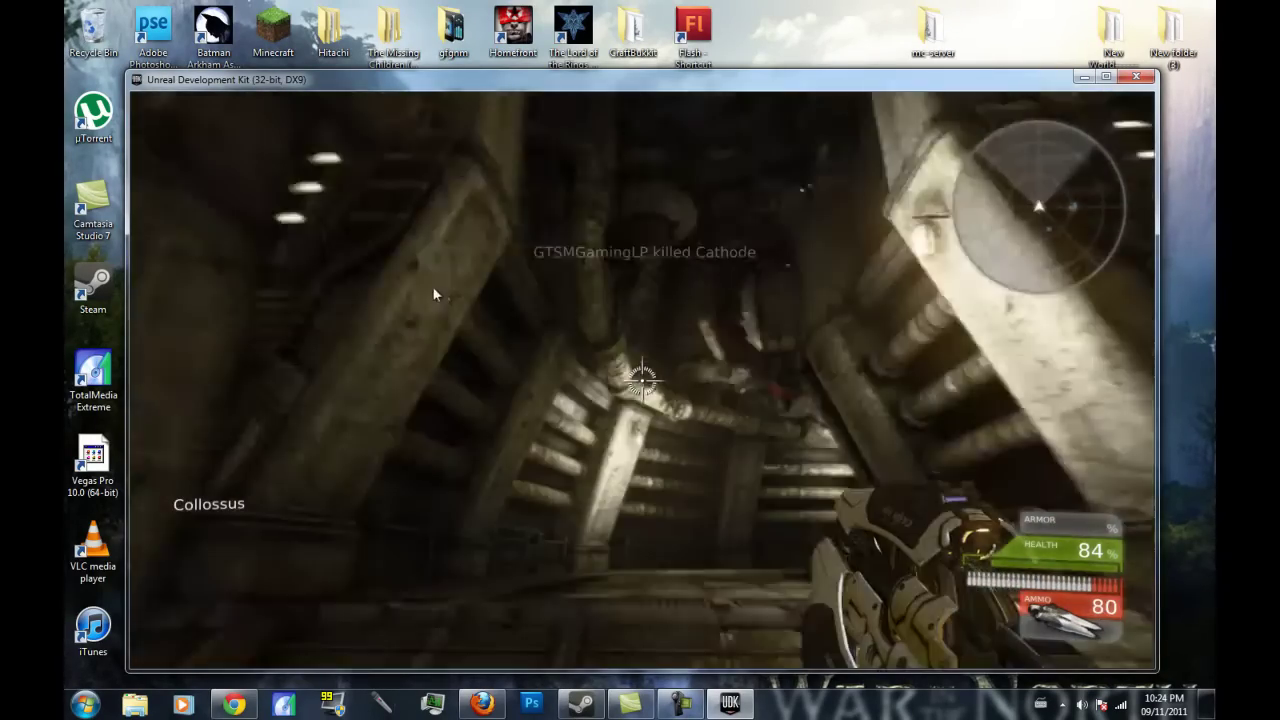
Advance up the ramp, collect the rocket launcher, and run down the corridor past the large crate
{"action": "key", "text": "w"}
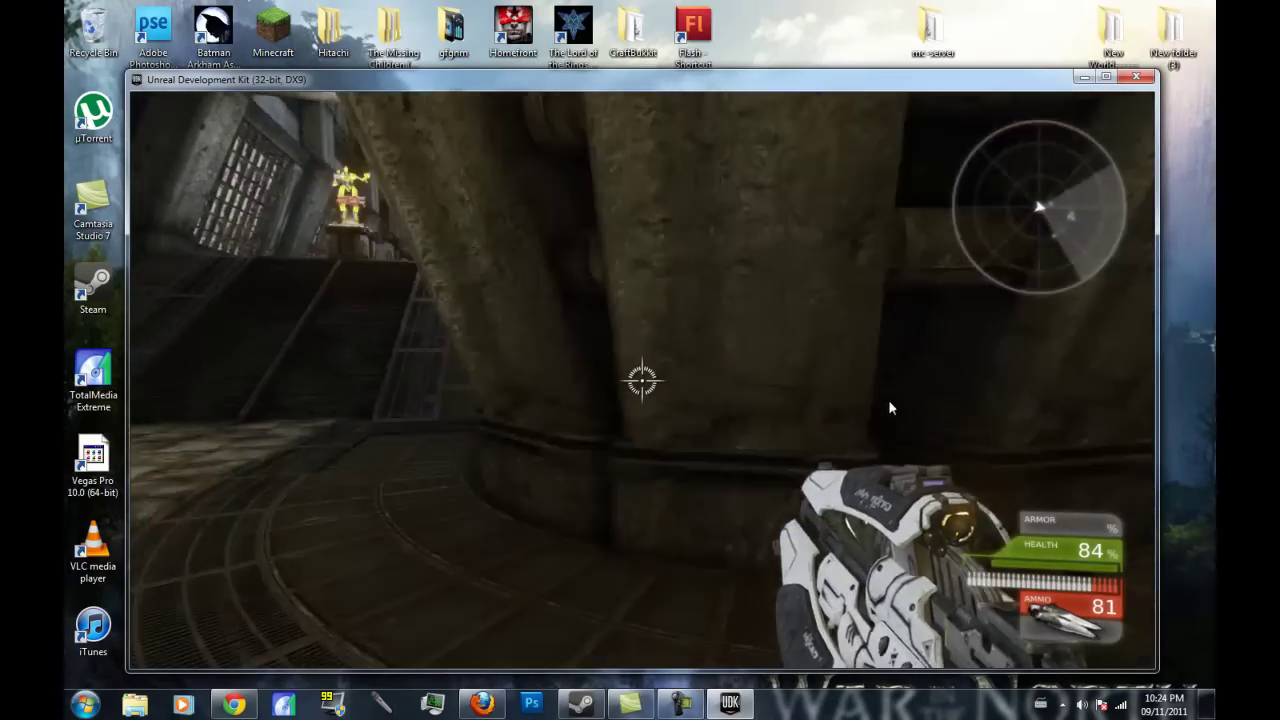
{"action": "key", "text": "w"}
{"action": "left_click_drag", "start_coordinate": [886, 386], "coordinate": [855, 366]}
{"action": "key", "text": "w"}
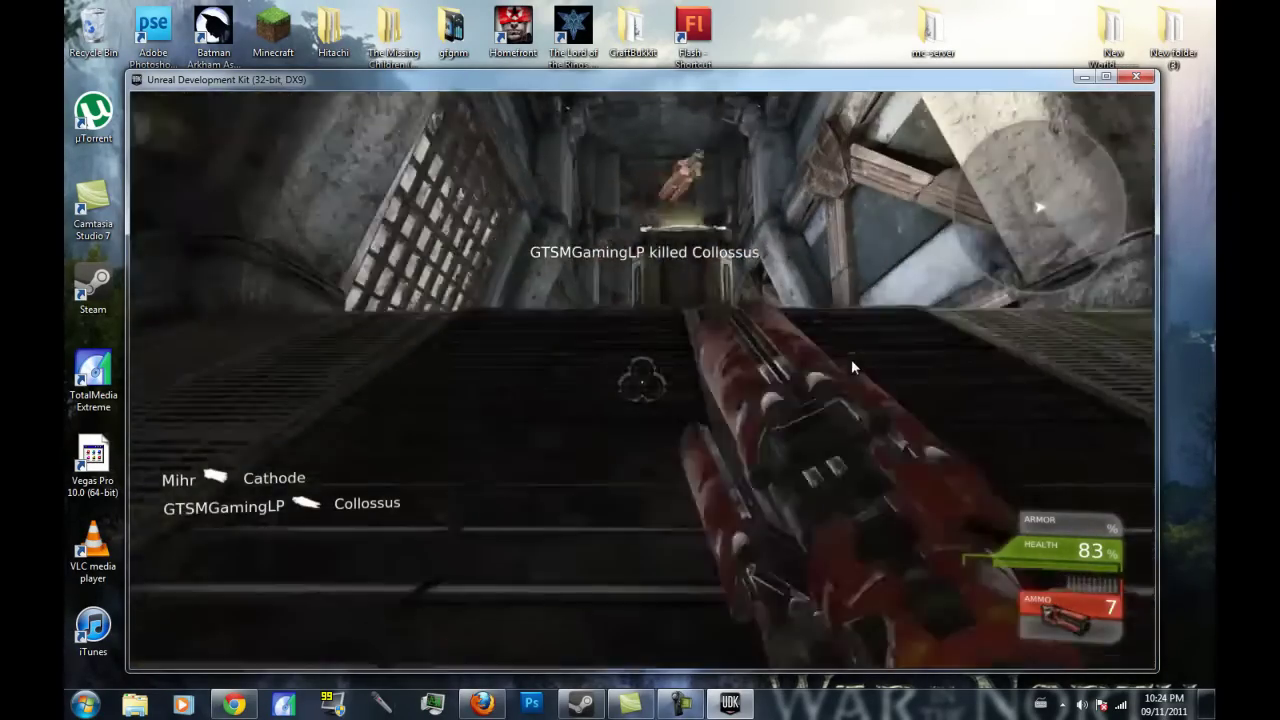
{"action": "key", "text": "w"}
{"action": "key", "text": "space"}
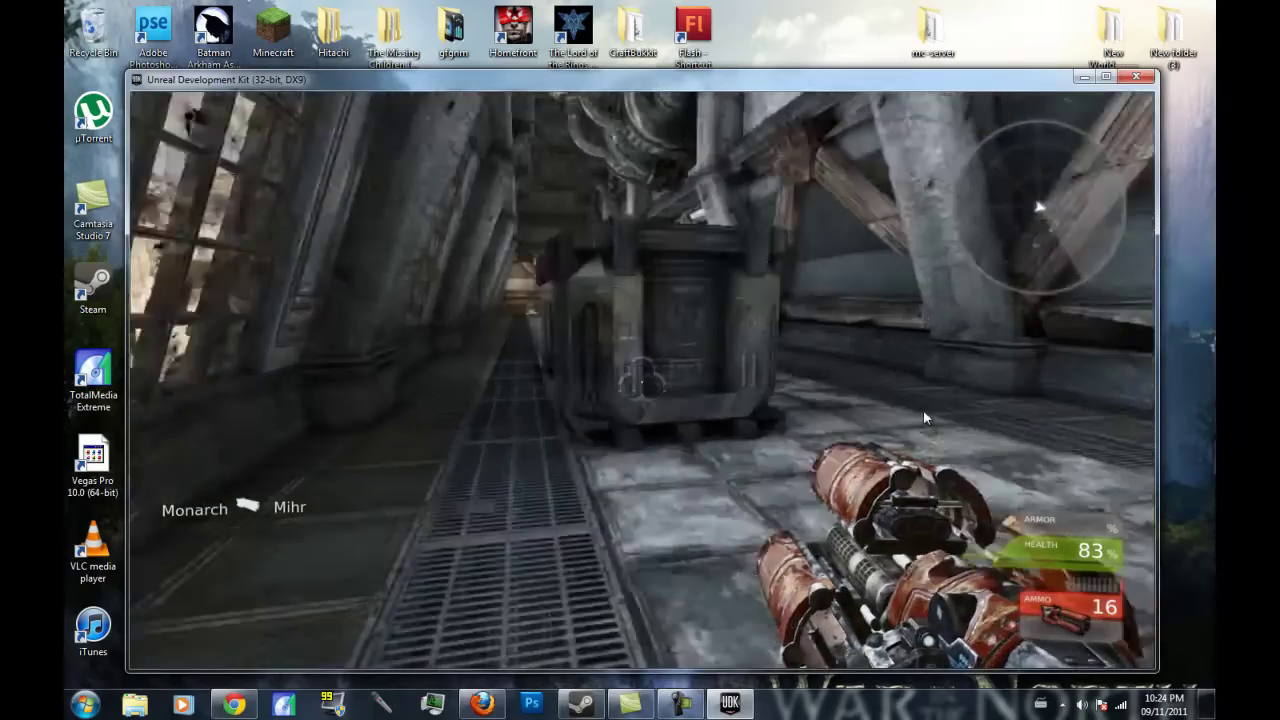
{"action": "key", "text": "w"}
{"action": "key", "text": "space"}
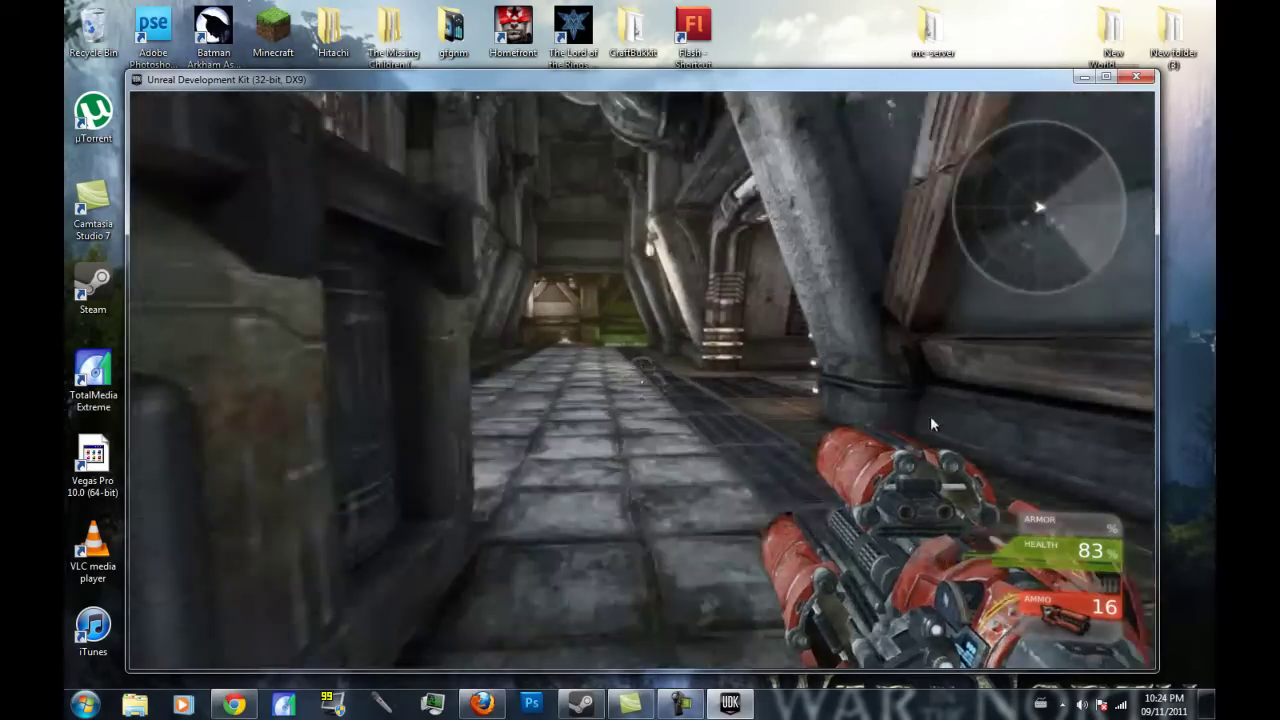
{"action": "key", "text": "w"}
Fire rockets while running through the industrial halls and past the green slime pool
{"action": "left_click", "coordinate": [947, 418]}
{"action": "left_click", "coordinate": [1154, 438]}
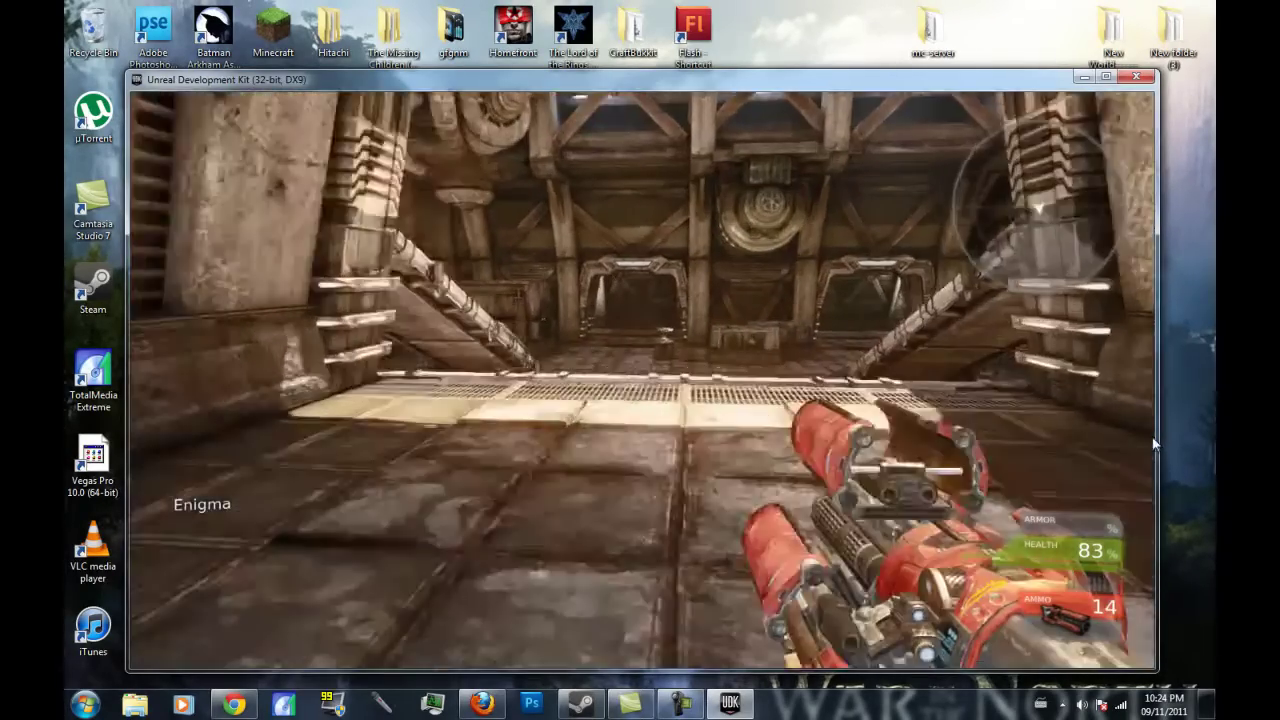
{"action": "key", "text": "w"}
{"action": "left_click", "coordinate": [1154, 444]}
{"action": "left_click", "coordinate": [1139, 449]}
{"action": "key", "text": "w"}
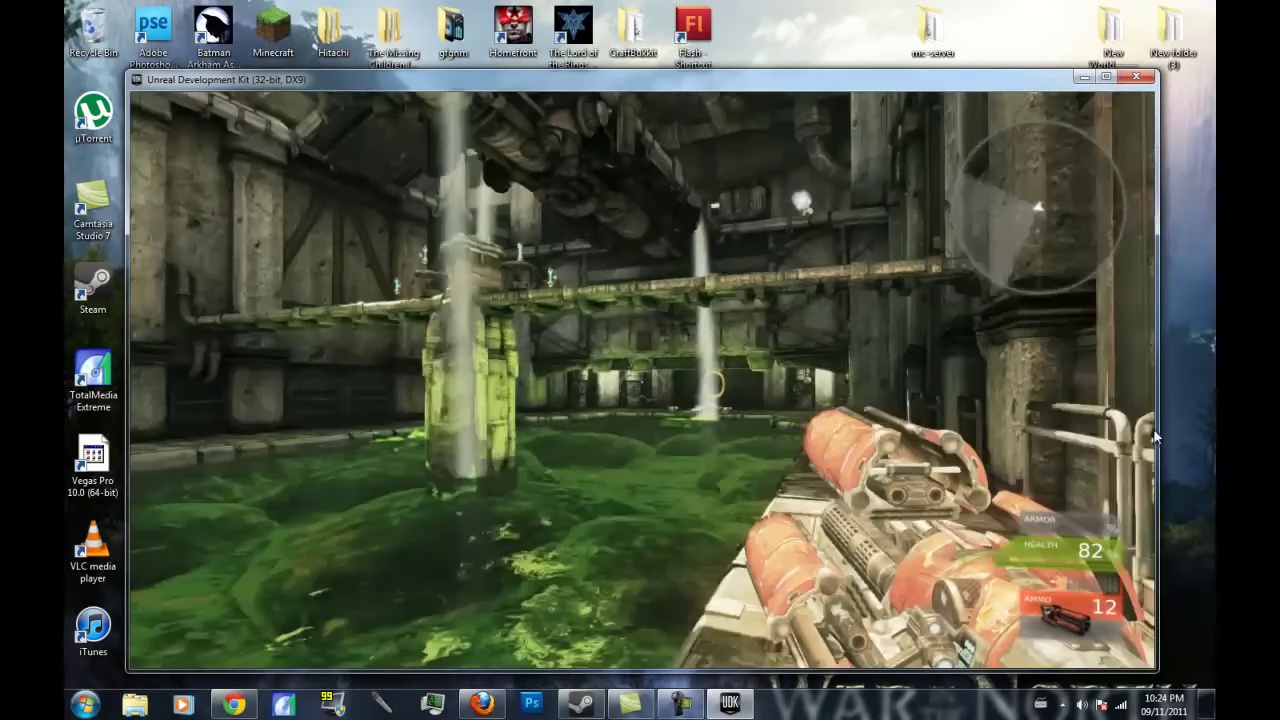
{"action": "key", "text": "w"}
{"action": "left_click", "coordinate": [1154, 434]}
{"action": "left_click", "coordinate": [1154, 435]}
{"action": "key", "text": "w"}
{"action": "left_click", "coordinate": [1150, 438]}
{"action": "key", "text": "w"}
{"action": "key", "text": "w"}
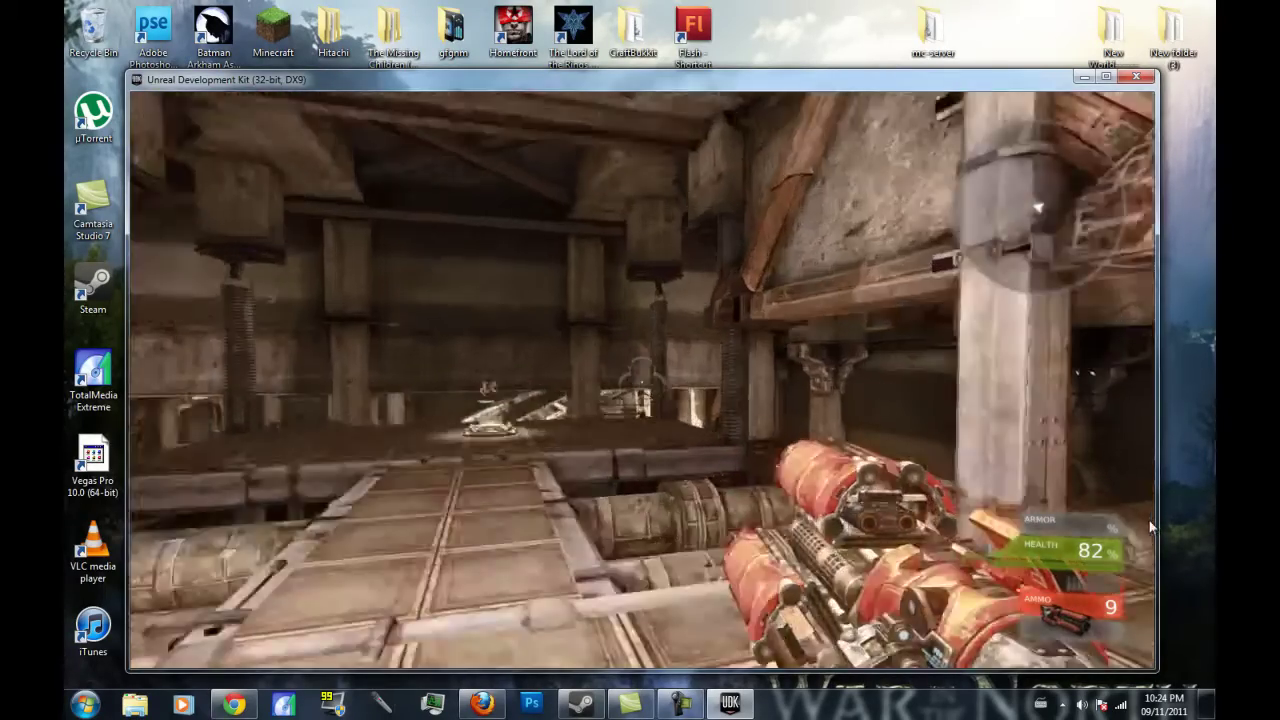
Drop down from the upper platform, head to the green slime pool, and fire rockets across it
{"action": "key", "text": "w"}
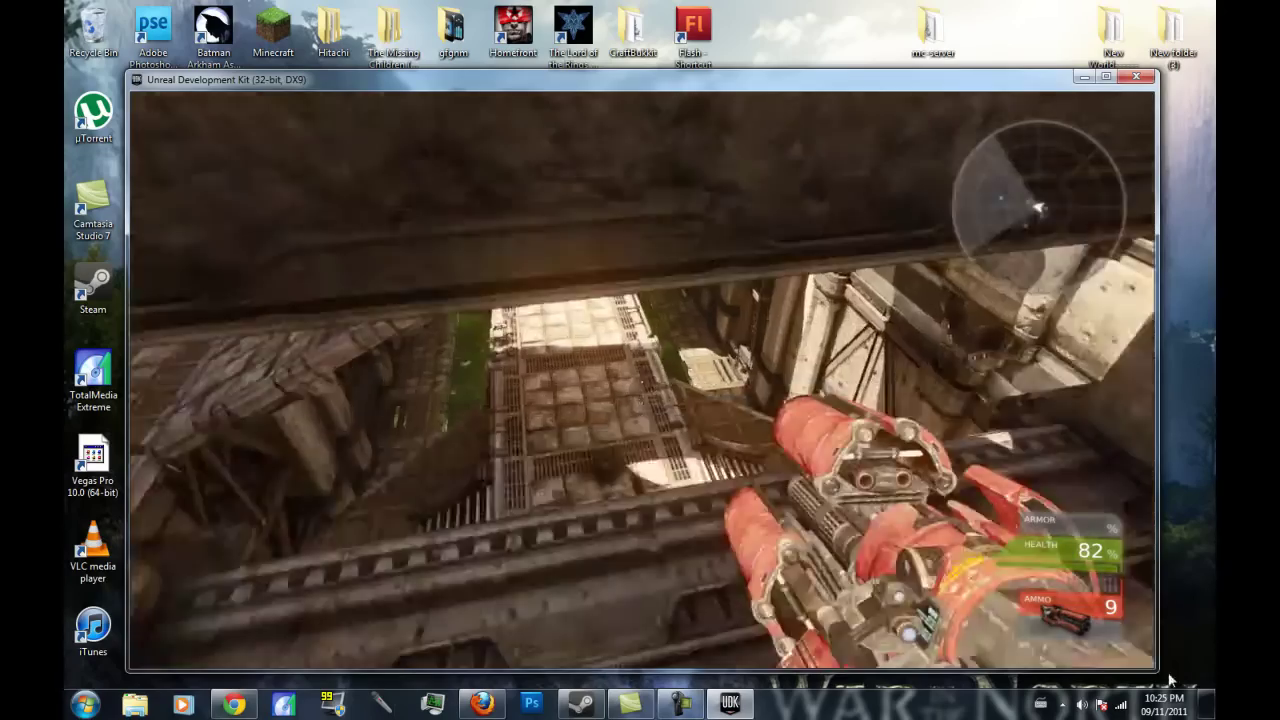
{"action": "key", "text": "w"}
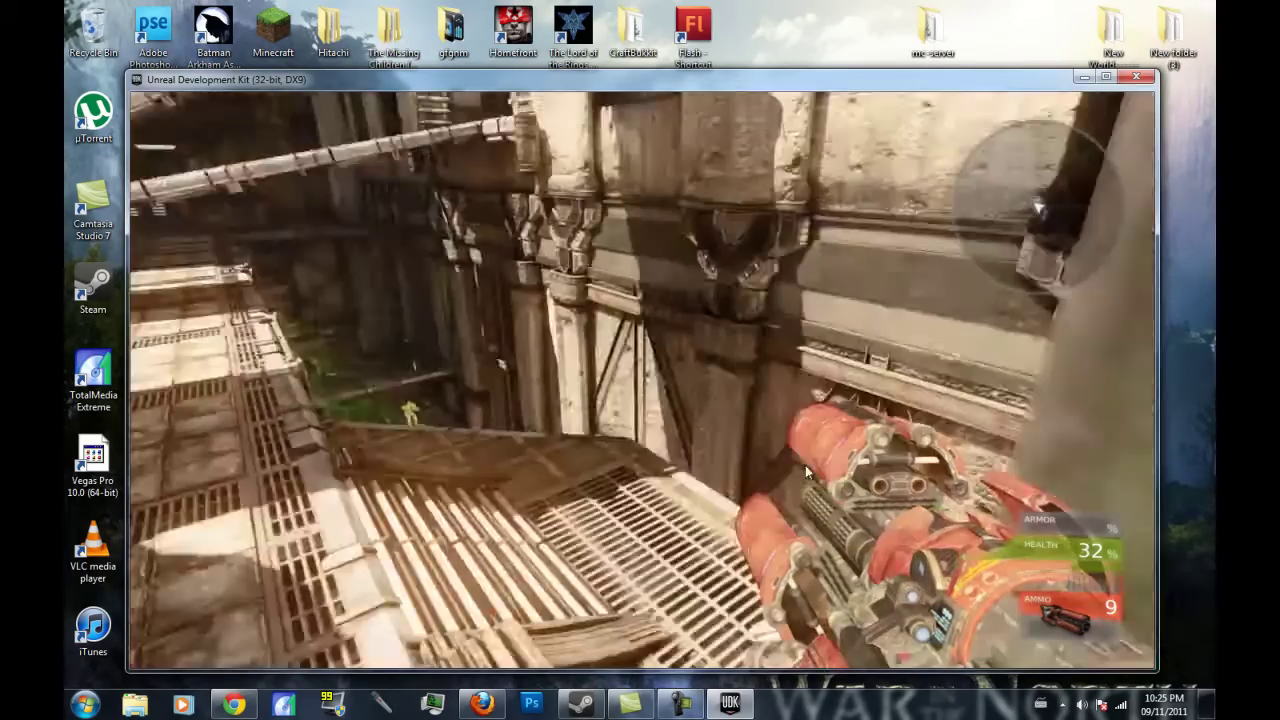
{"action": "key", "text": "w"}
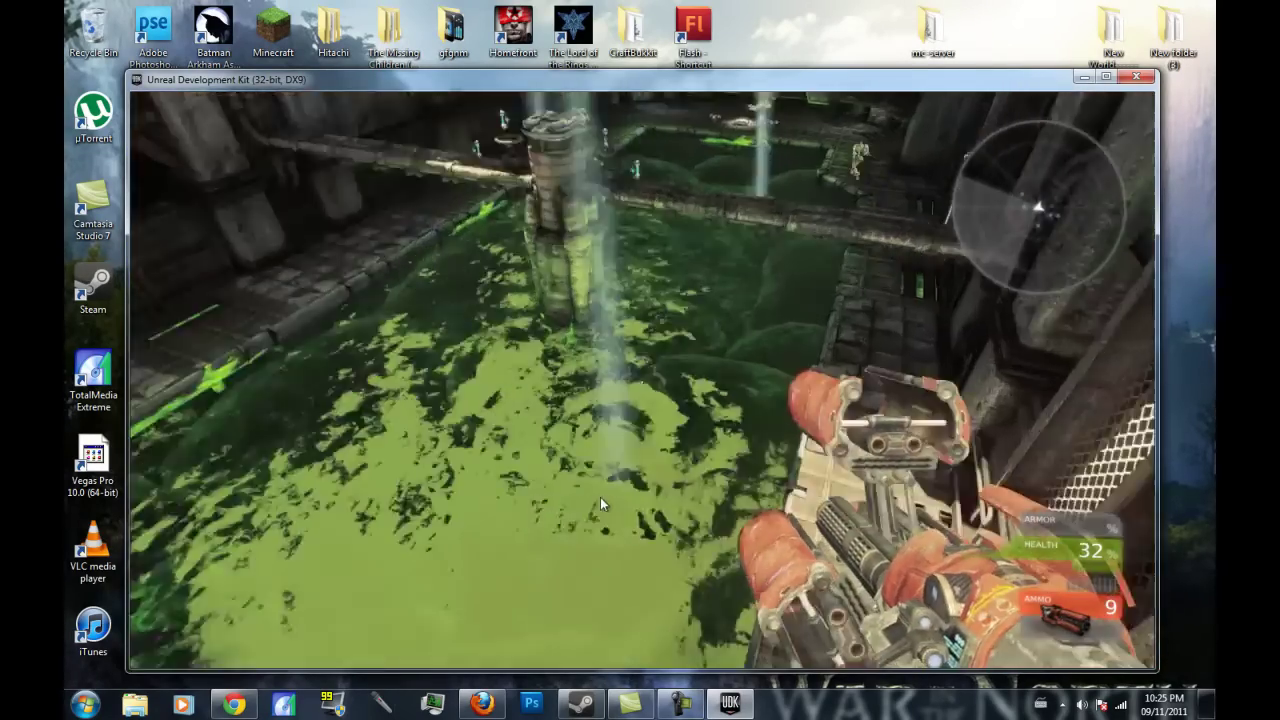
{"action": "key", "text": "w"}
{"action": "left_click", "coordinate": [664, 318]}
{"action": "left_click", "coordinate": [648, 331]}
{"action": "key", "text": "w"}
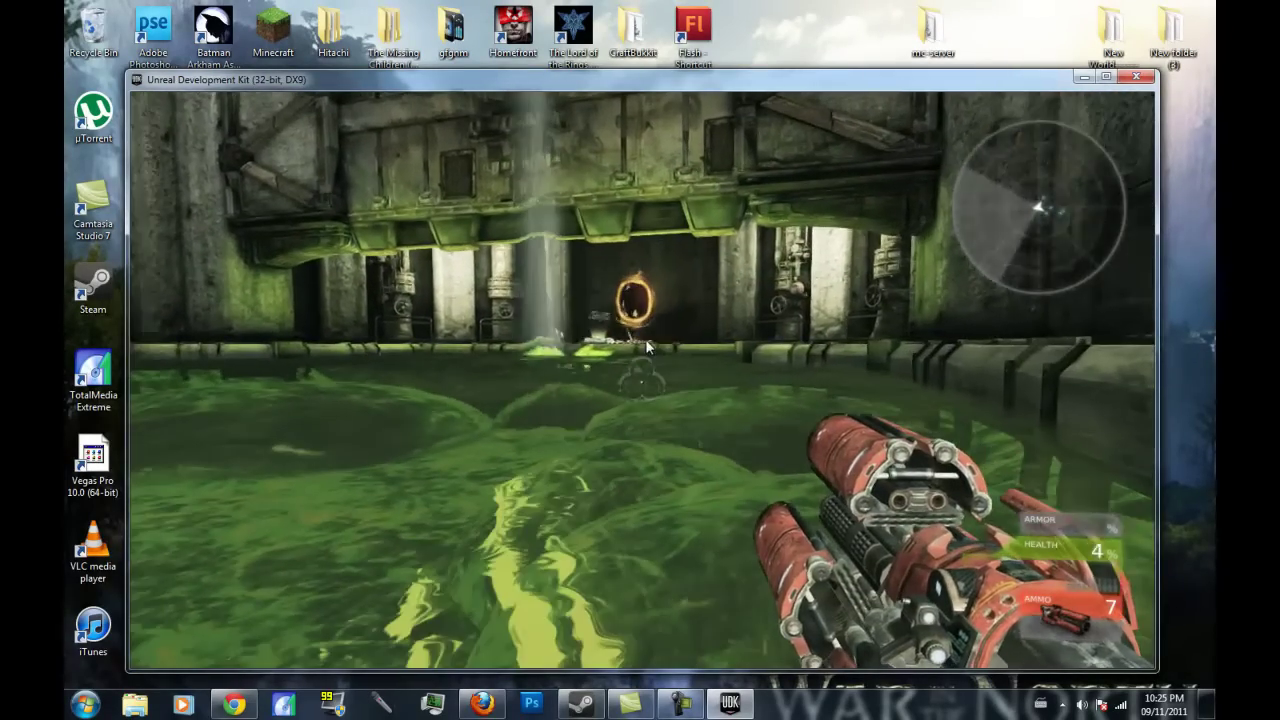
Leave the Deathmatch through the pause menu and exit UDK Game from its main menu, confirming the exit
{"action": "key", "text": "Escape"}
{"action": "key", "text": "Escape"}
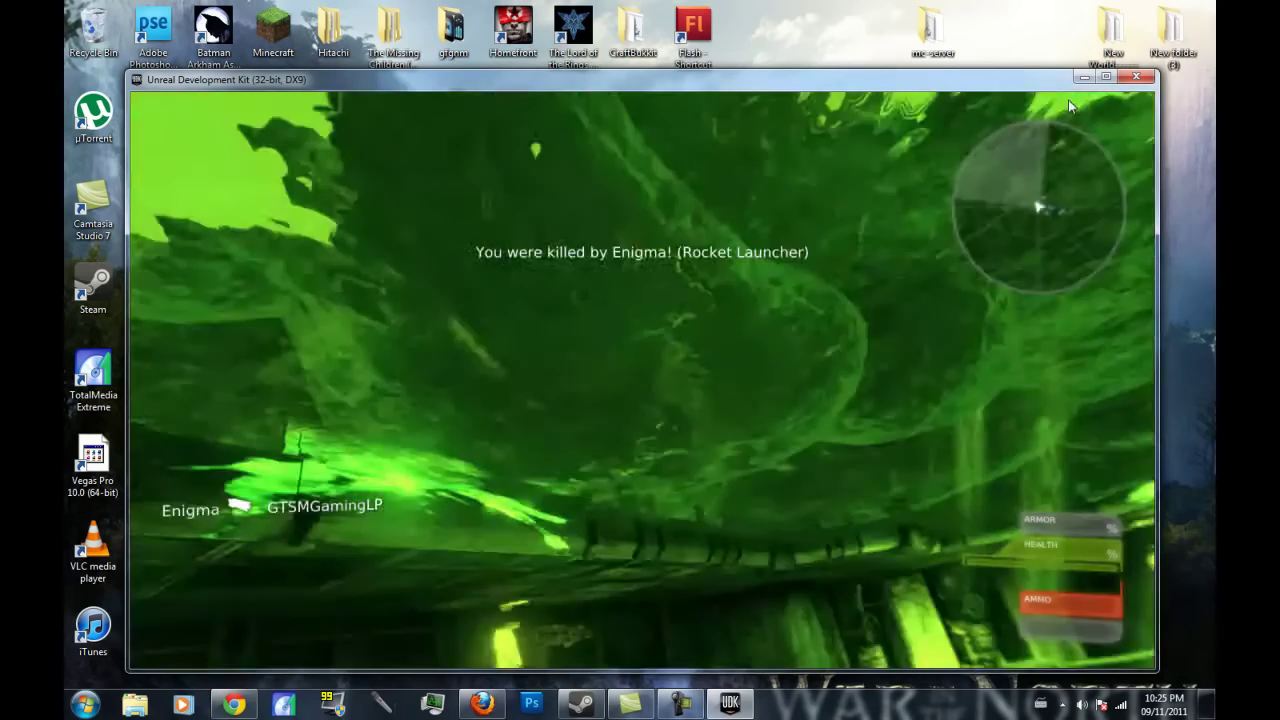
{"action": "key", "text": "Escape"}
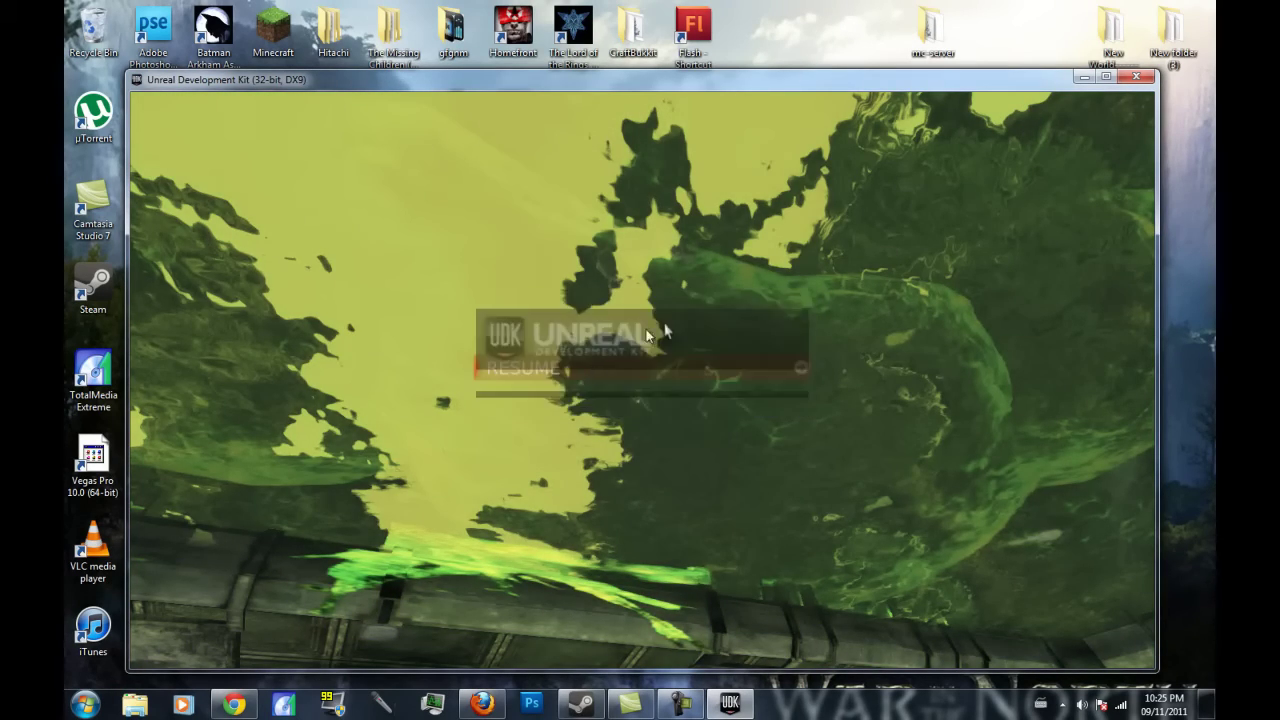
{"action": "key", "text": "Escape"}
{"action": "key", "text": "Escape"}
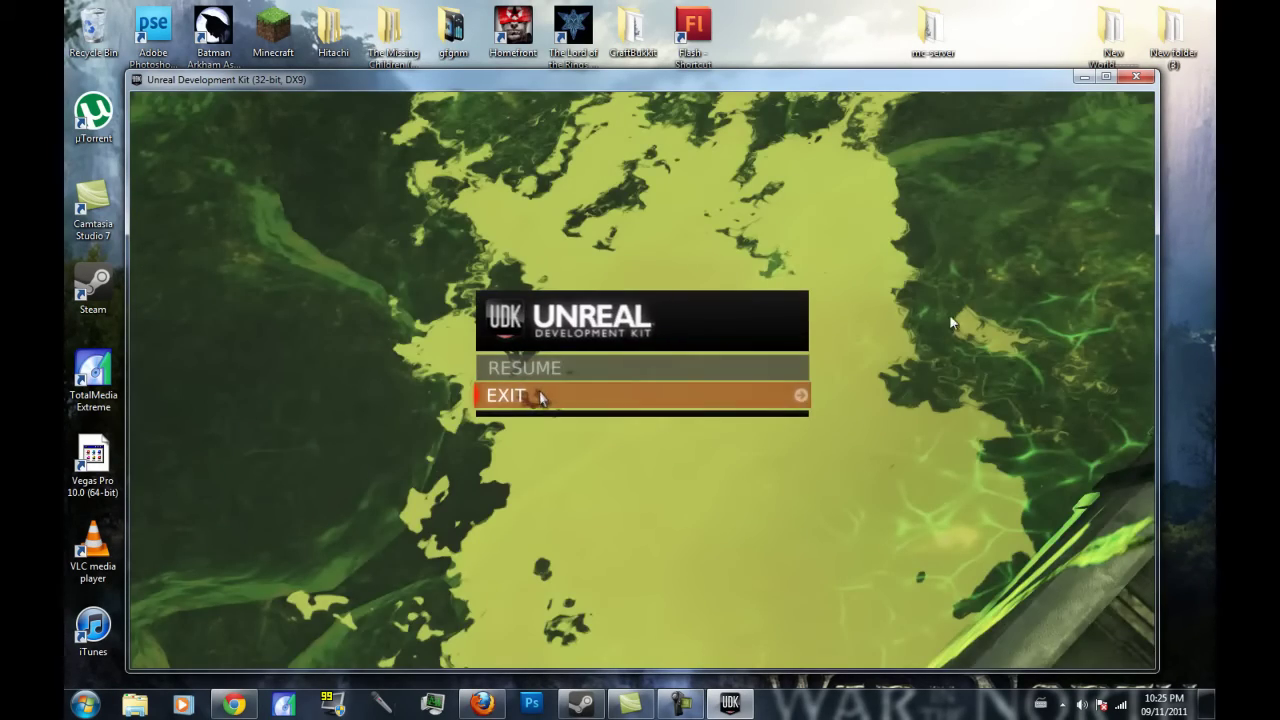
{"action": "left_click", "coordinate": [540, 397]}
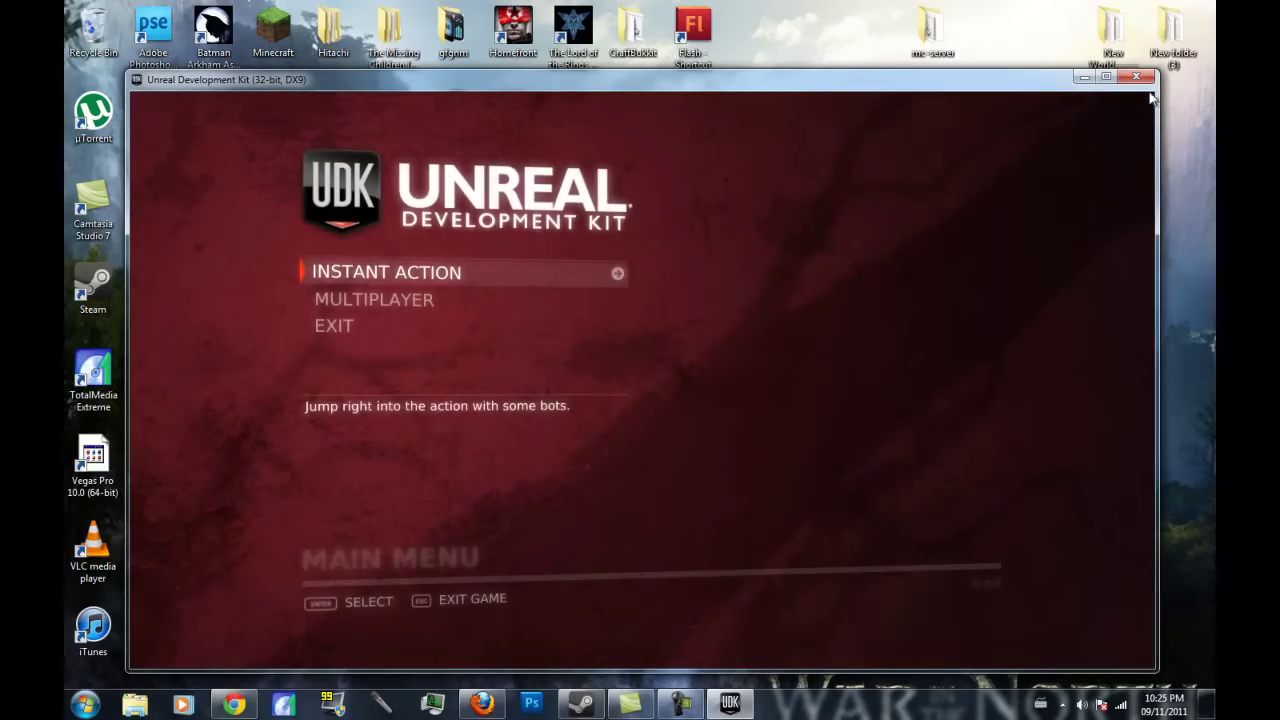
{"action": "left_click", "coordinate": [394, 325]}
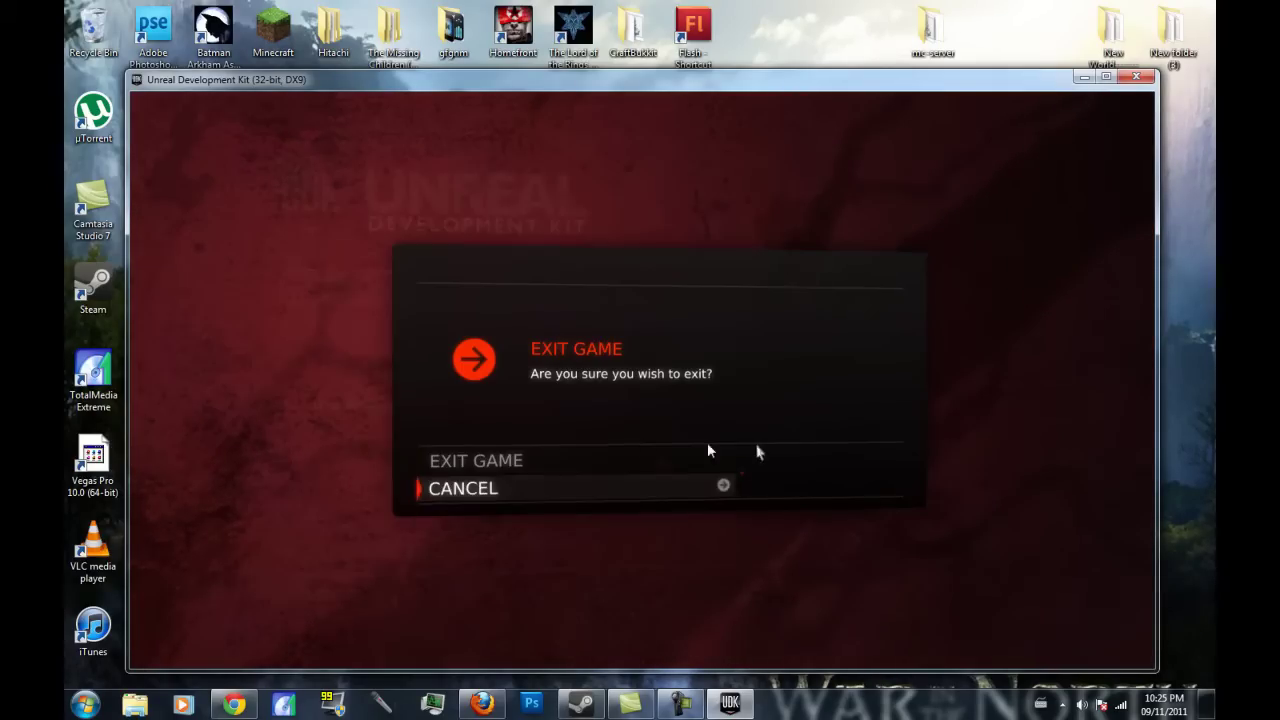
{"action": "left_click", "coordinate": [507, 465]}
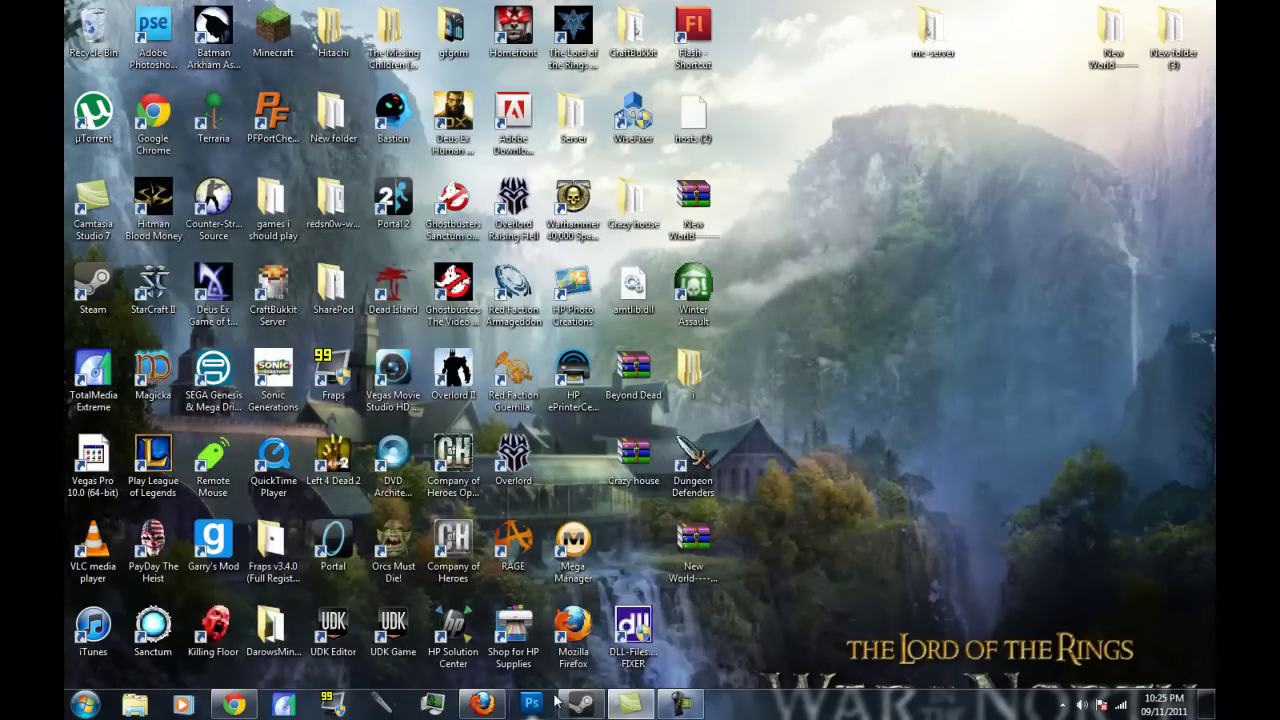
Close the Steam update news window
{"action": "mouse_move", "coordinate": [580, 704]}
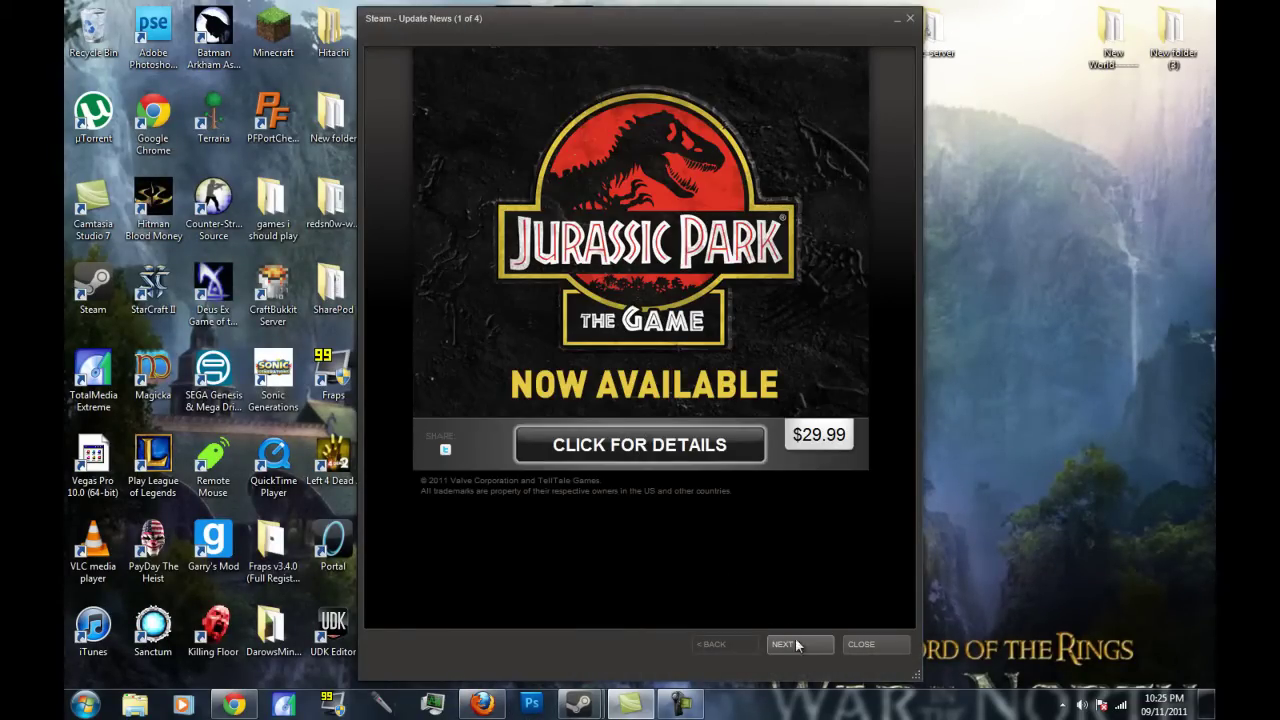
{"action": "left_click", "coordinate": [861, 643]}
{"action": "left_click", "coordinate": [697, 694]}
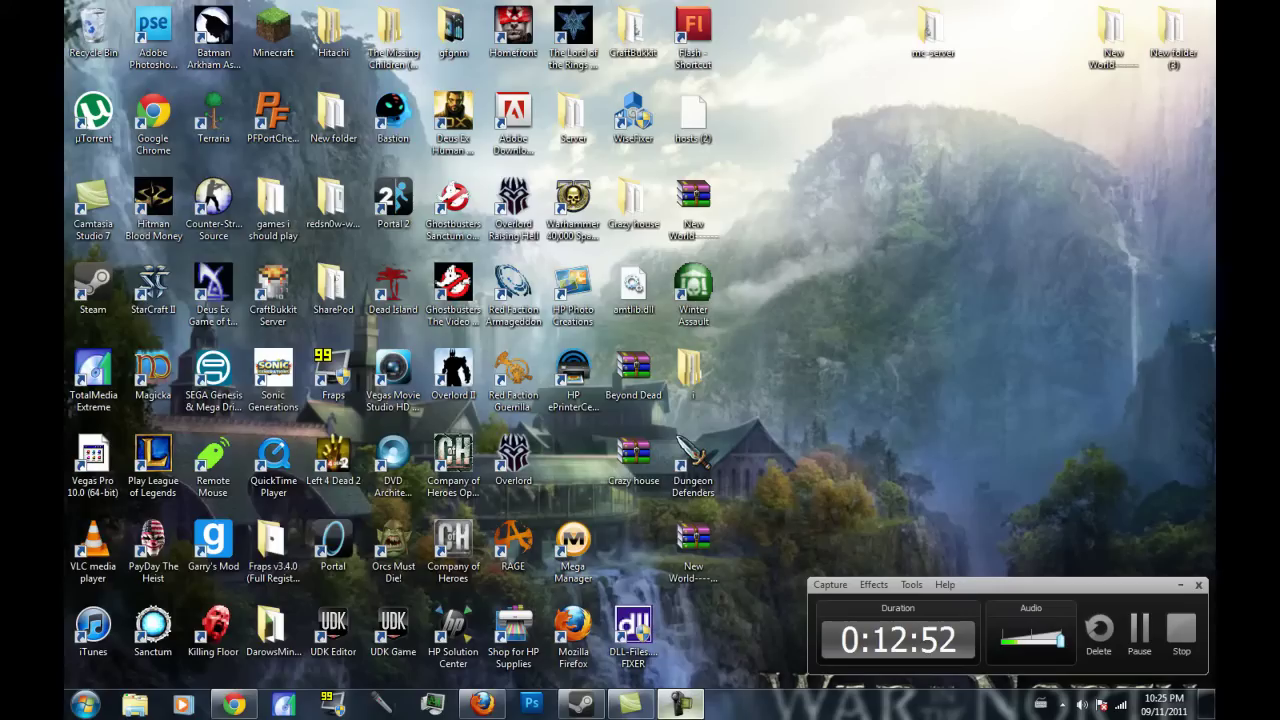
{"action": "mouse_move", "coordinate": [680, 705]}
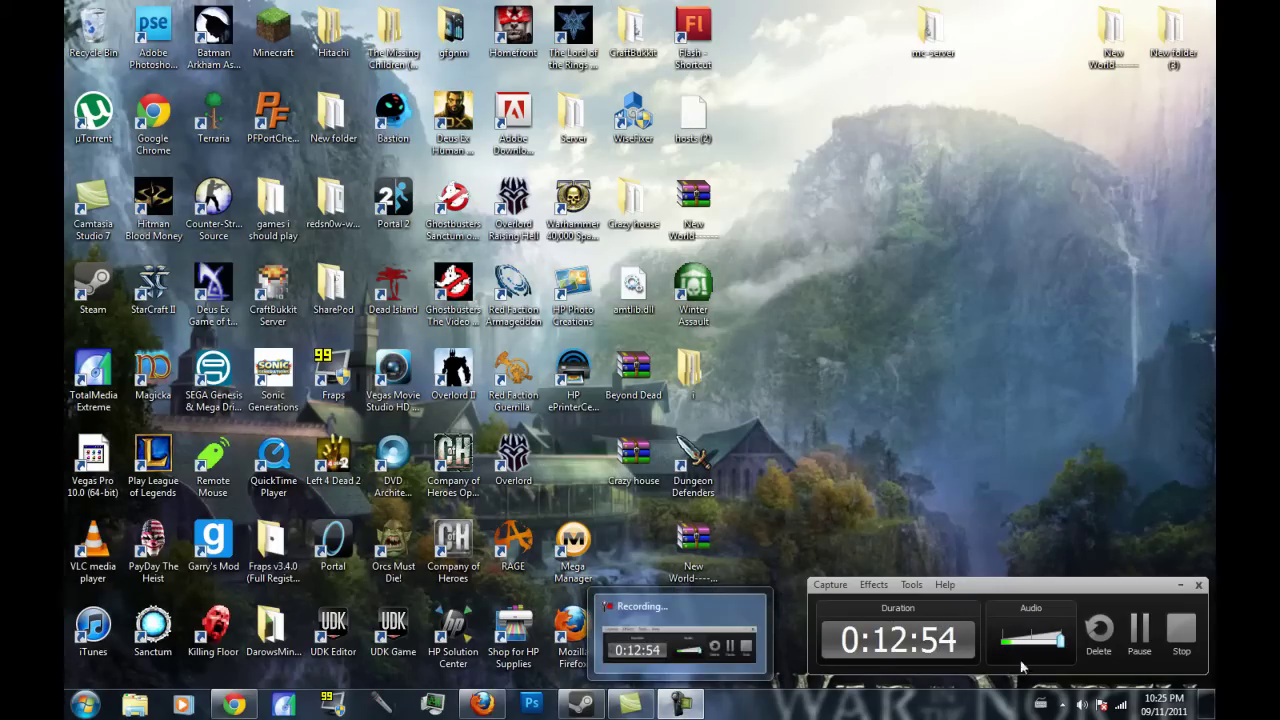